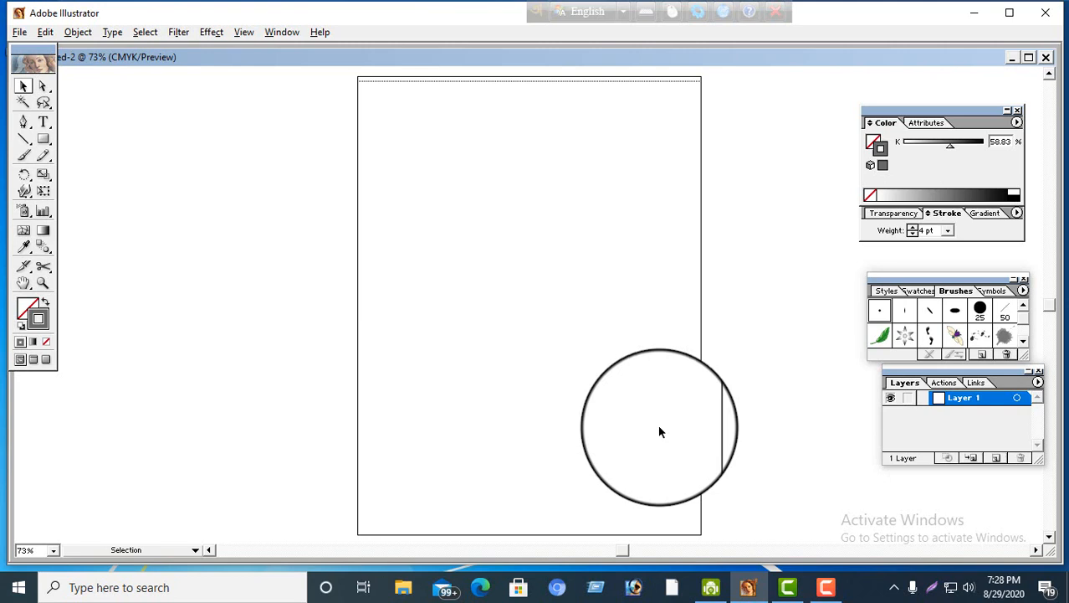
Draw a rectangle near the middle of the page with the Rectangle tool
left_click(43, 140)
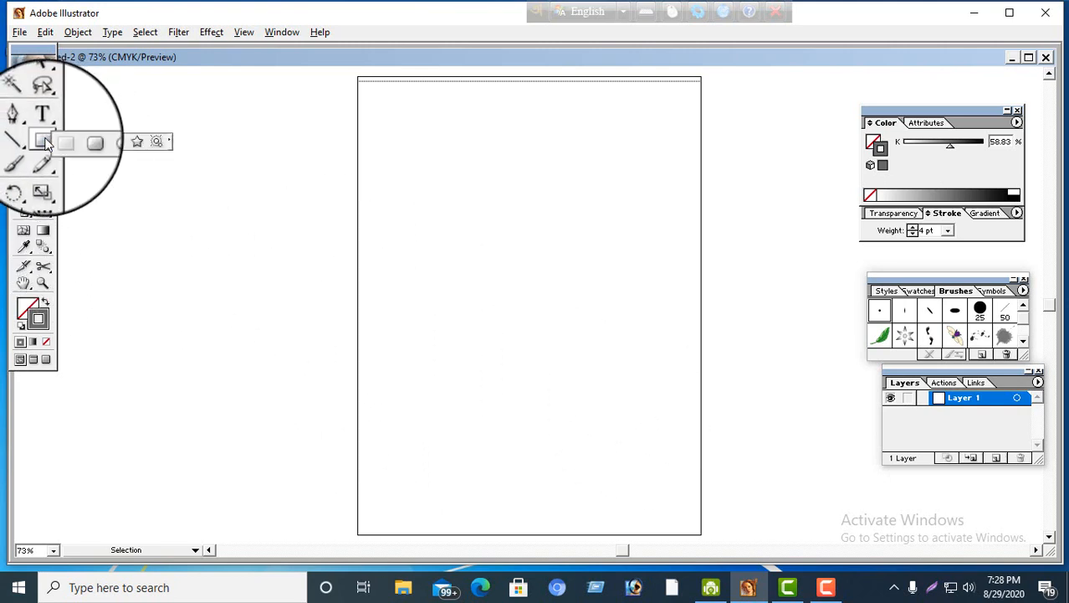
mouse_move(46, 144)
left_mouse_down()
mouse_move(131, 147)
mouse_move(52, 142)
left_mouse_up()
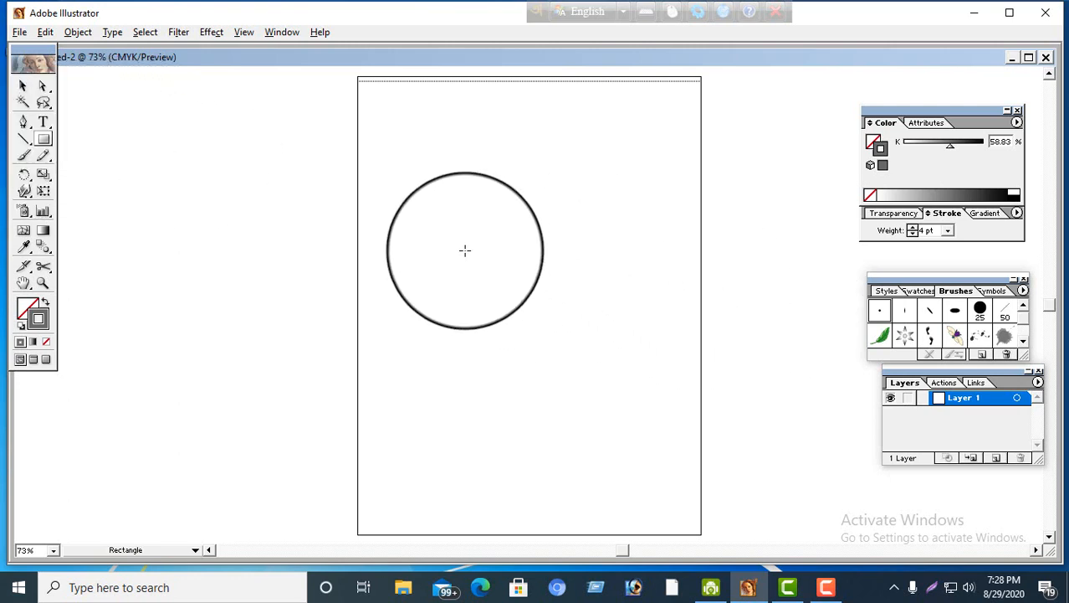
left_click_drag(433, 235, 590, 349)
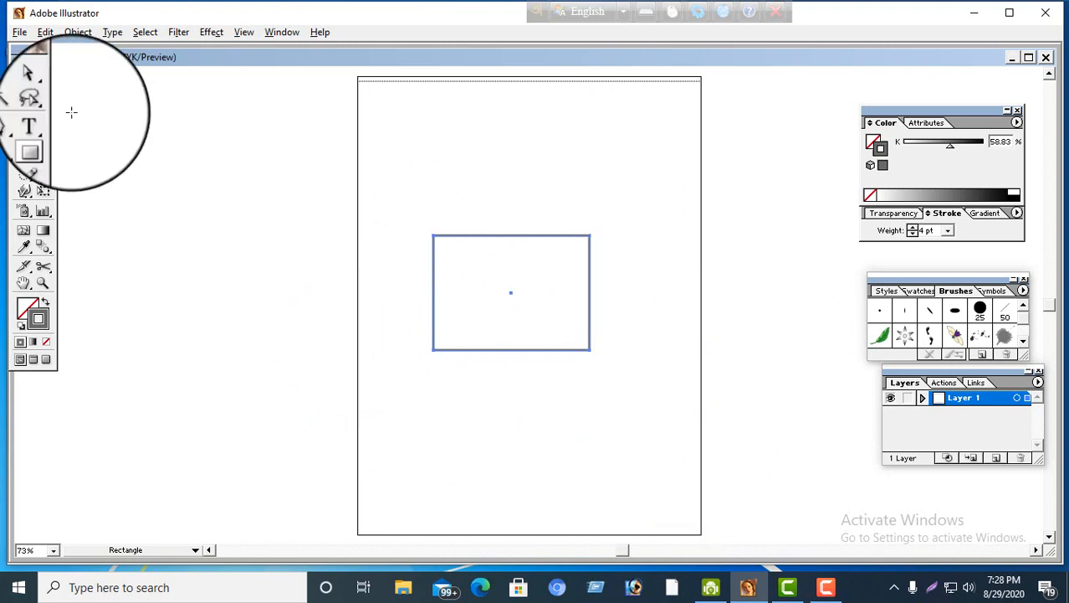
Delete only the rectangle's upper edge, picking that segment with the Direct Selection tool
left_click(44, 89)
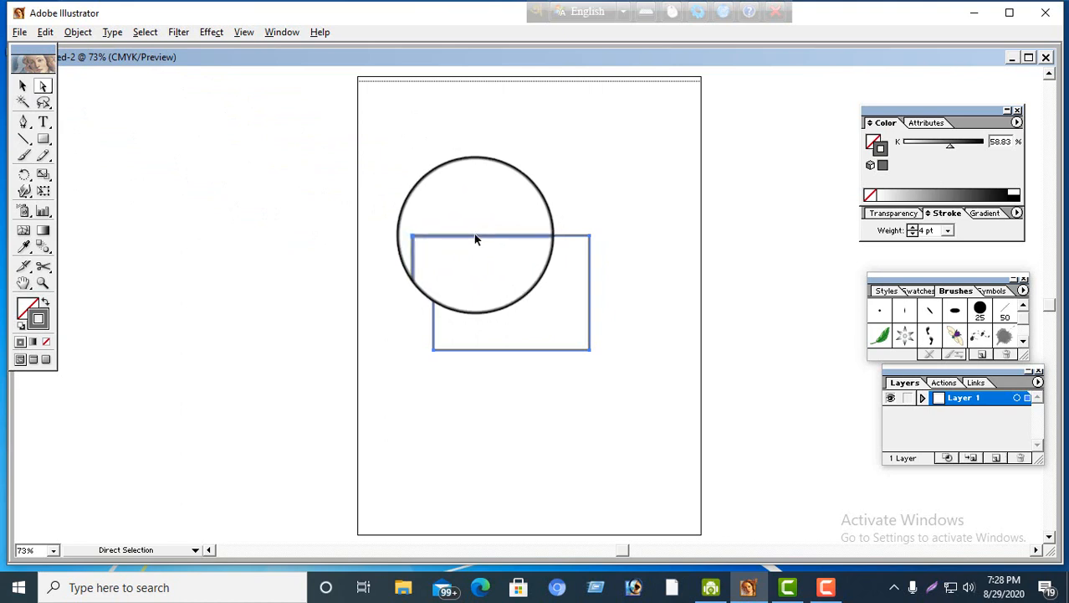
key("ctrl")
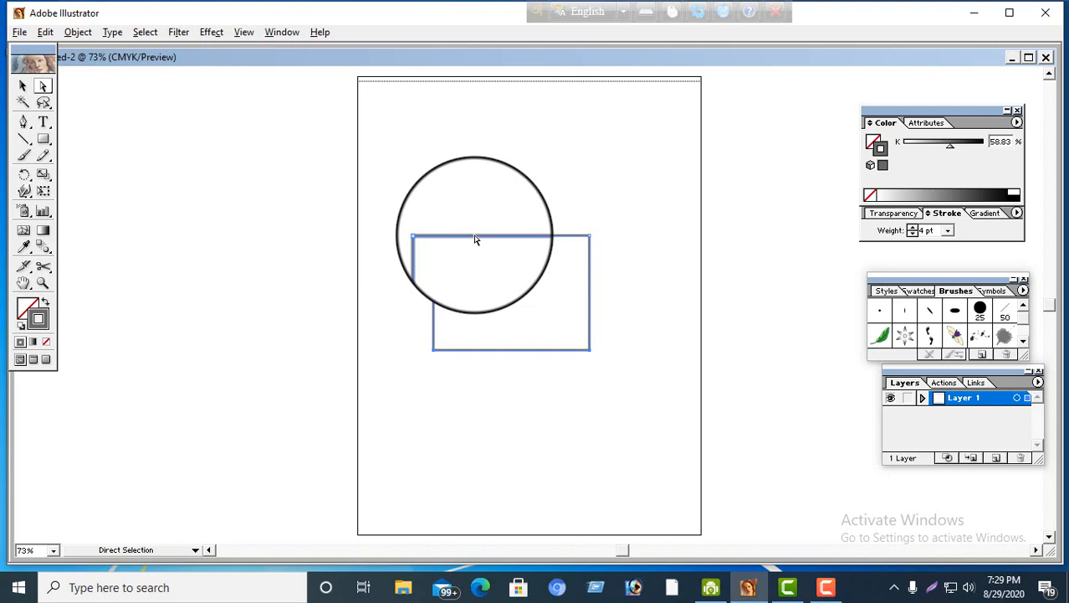
mouse_move(475, 240)
left_mouse_down()
mouse_move(440, 241)
mouse_move(487, 238)
mouse_move(468, 241)
left_mouse_up()
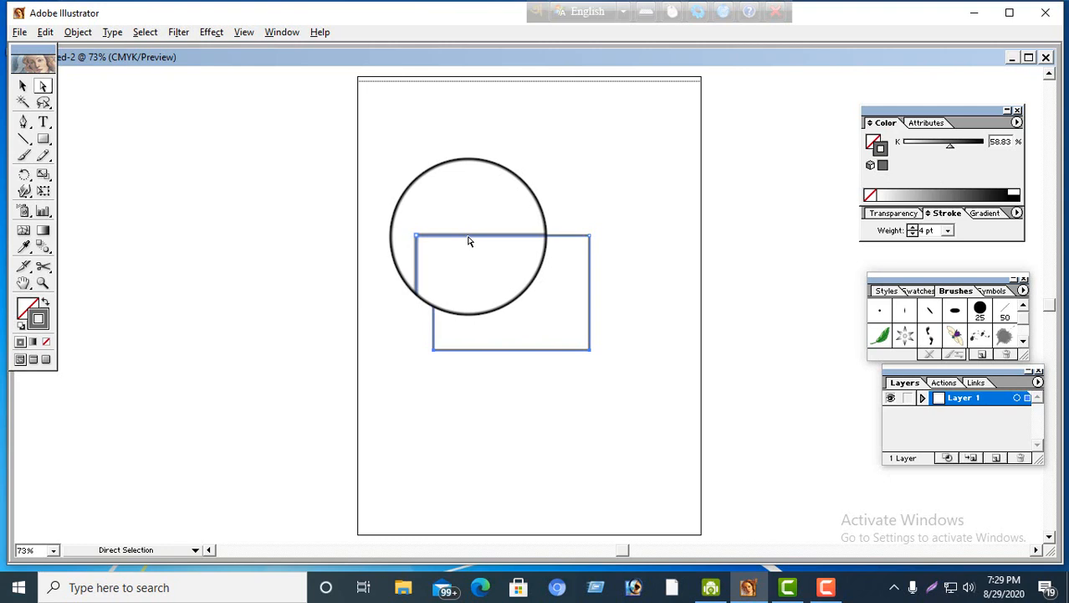
left_click_drag(468, 241, 505, 236)
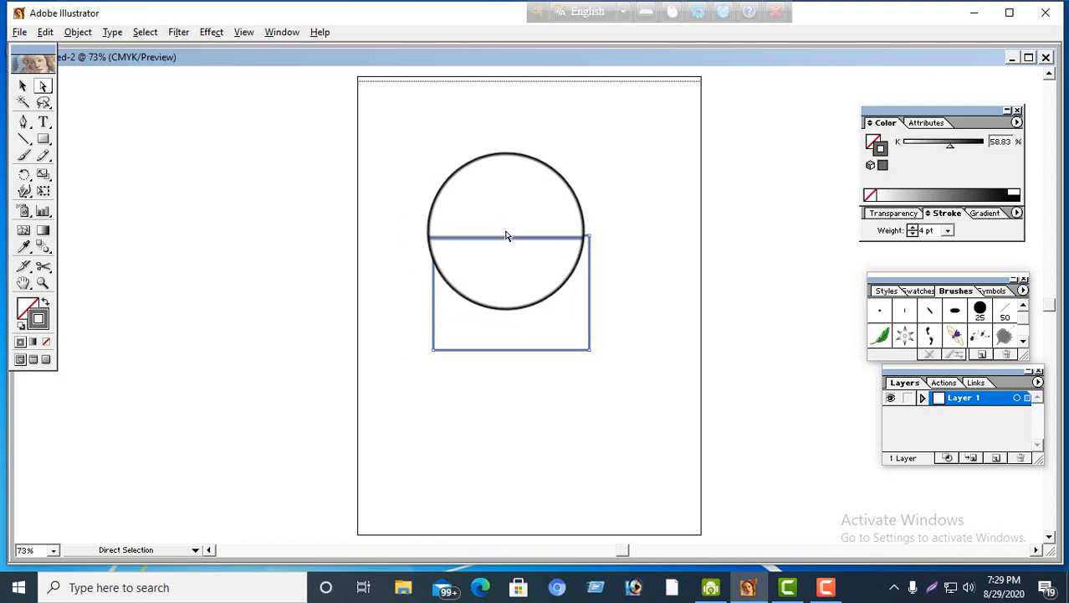
left_click_drag(505, 236, 434, 283)
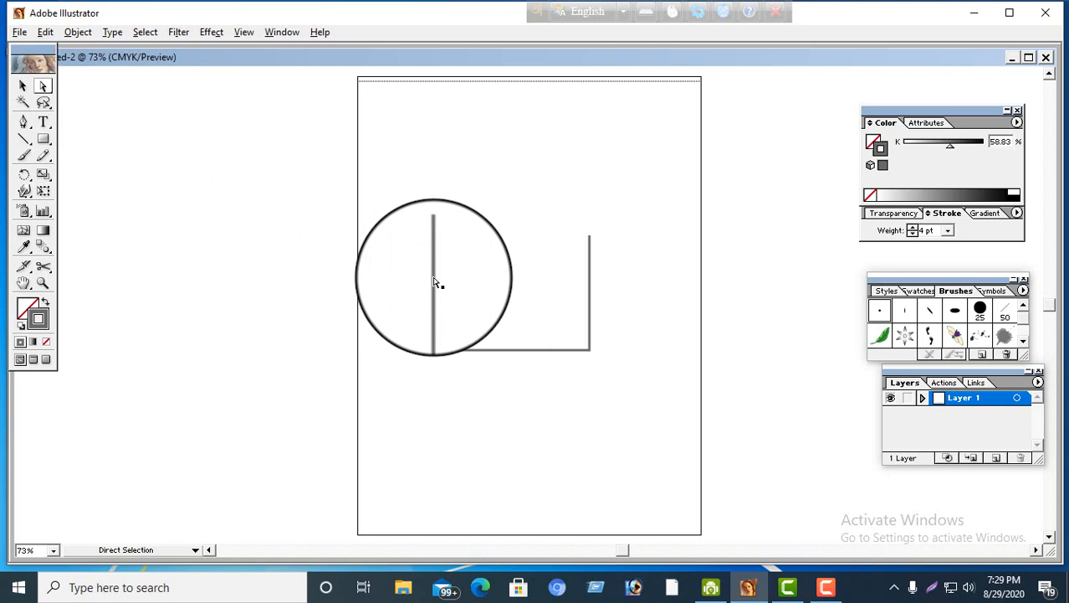
Delete the left and lower edges of the remaining rectangle one after the other
key("shift")
left_click(433, 282)
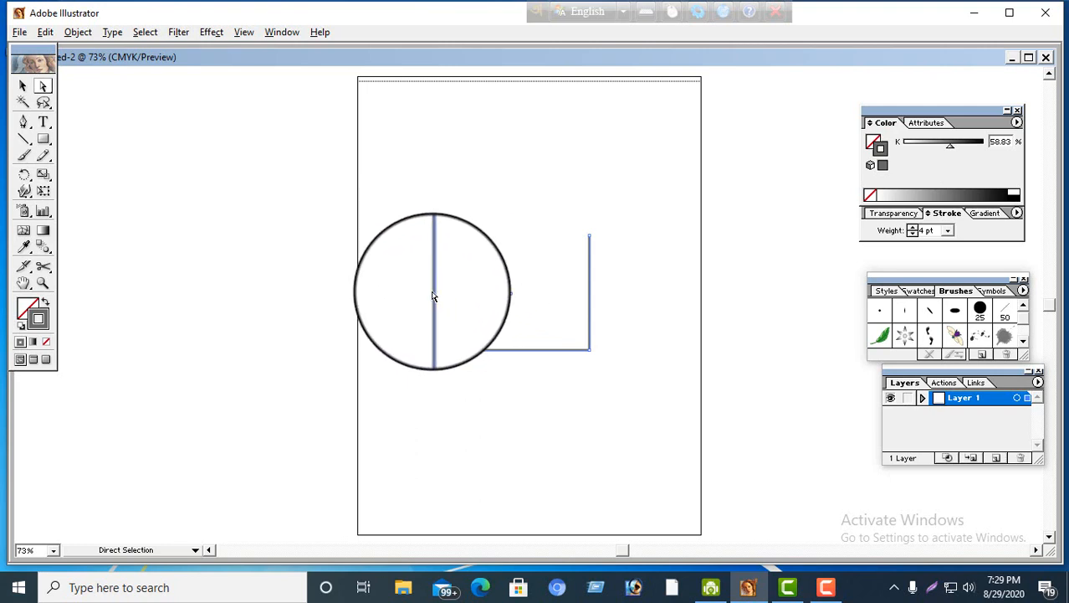
left_click_drag(433, 289, 499, 355)
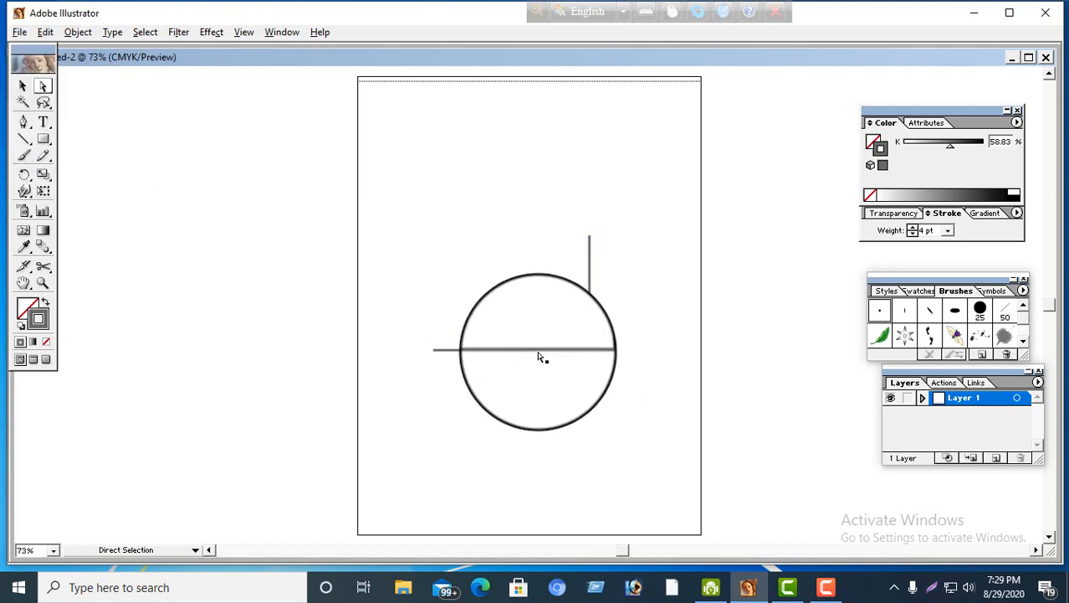
key("ctrl+a")
key("Delete")
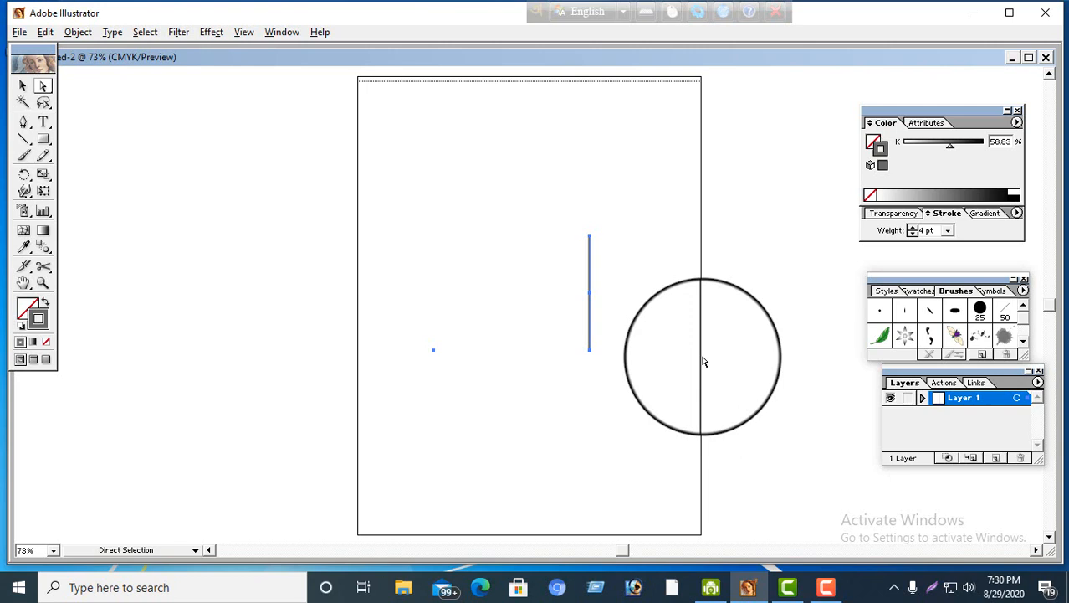
Undo the three edge deletions and select the rectangle's path
key("ctrl+z")
key("ctrl+z")
key("ctrl+z")
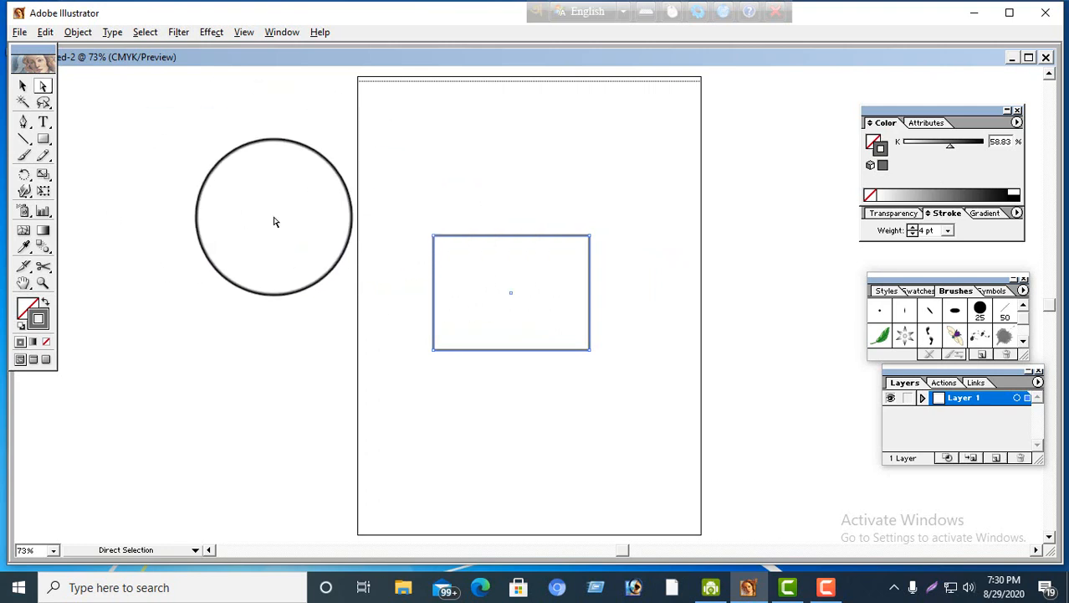
left_click_drag(416, 232, 747, 364)
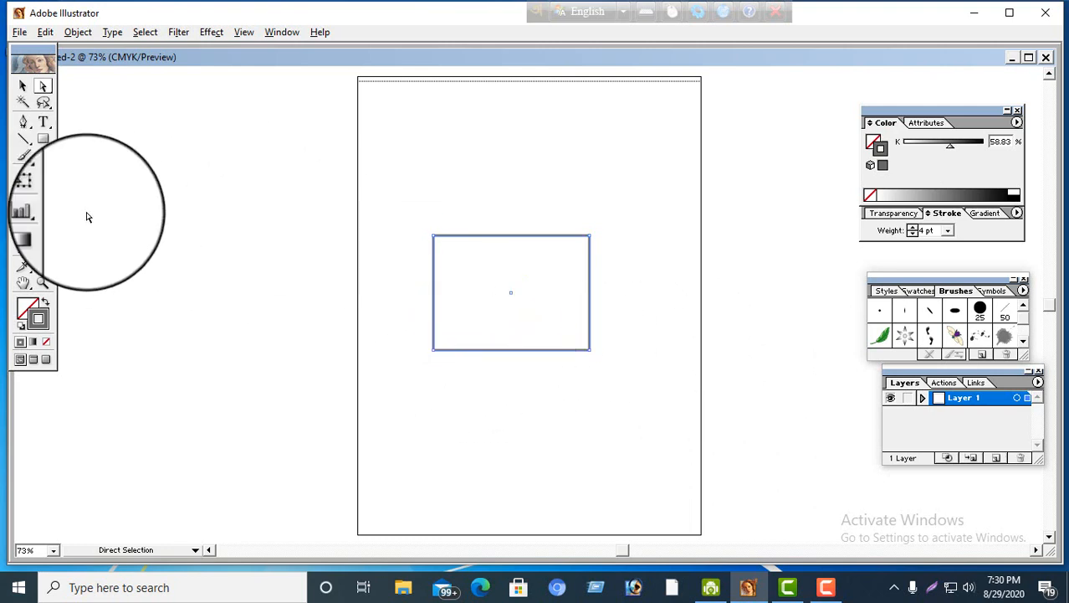
Draw a nearly horizontal line above the rectangle with the Line Segment tool and move it slightly downward
left_click(23, 138)
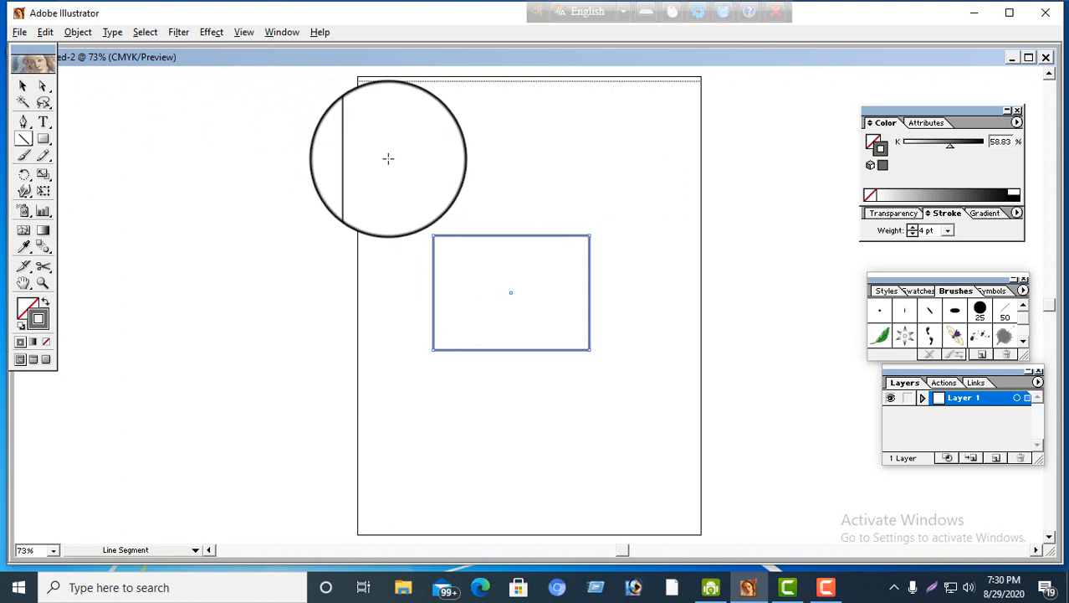
left_click_drag(387, 157, 633, 151)
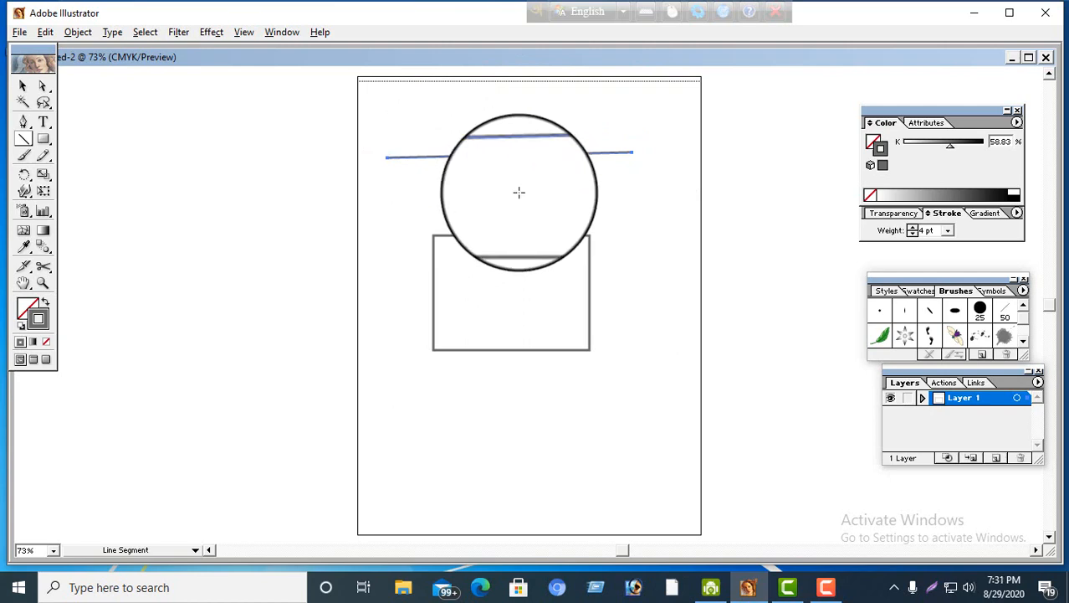
left_click(23, 85)
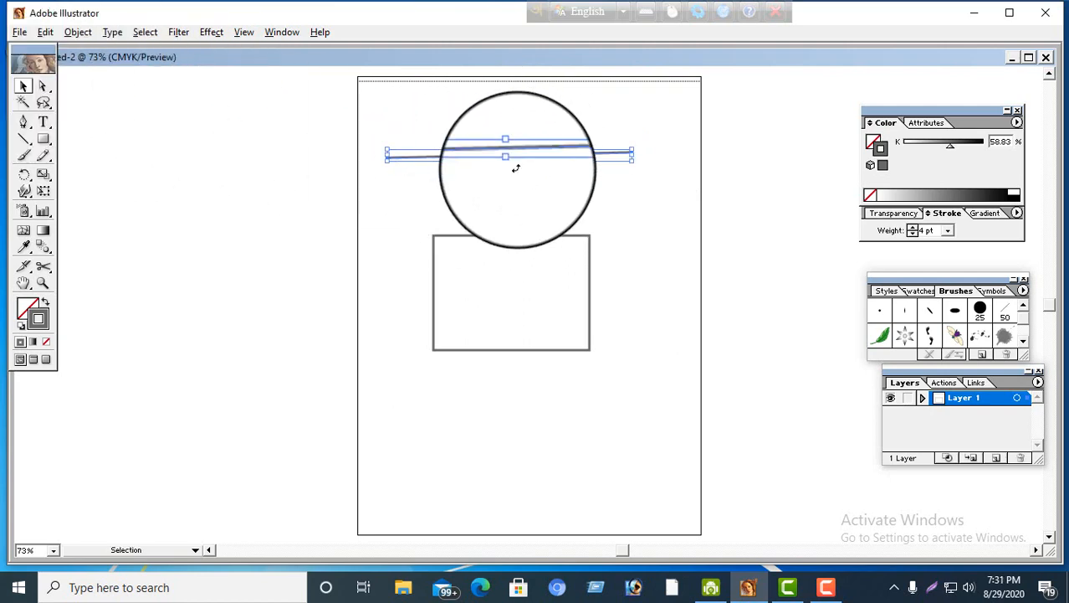
left_click_drag(528, 162, 526, 177)
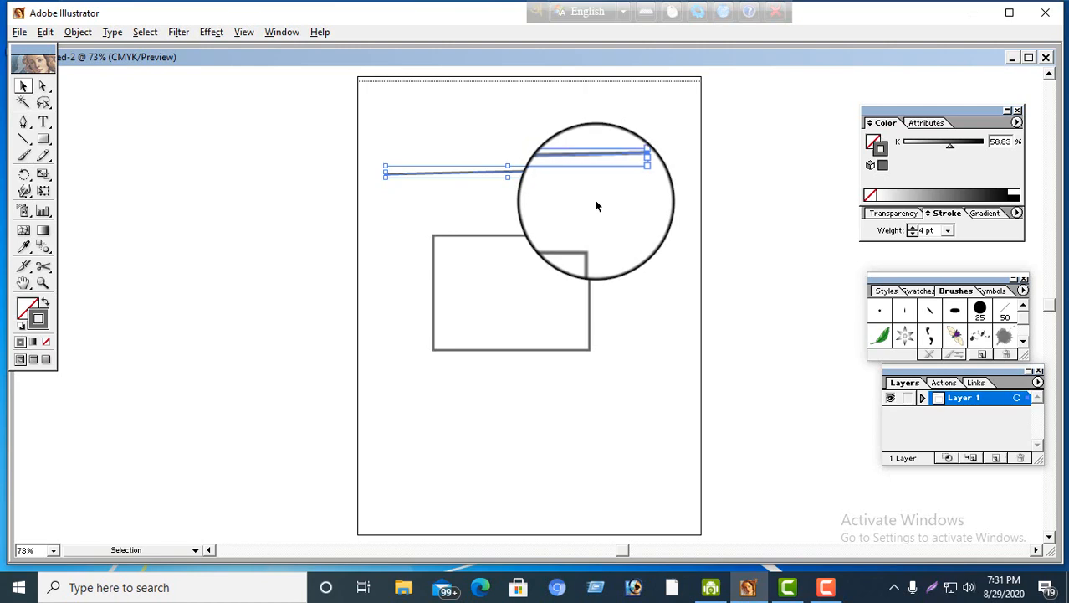
Delete the line and the rectangle together
left_click_drag(385, 142, 607, 371)
key("Delete")
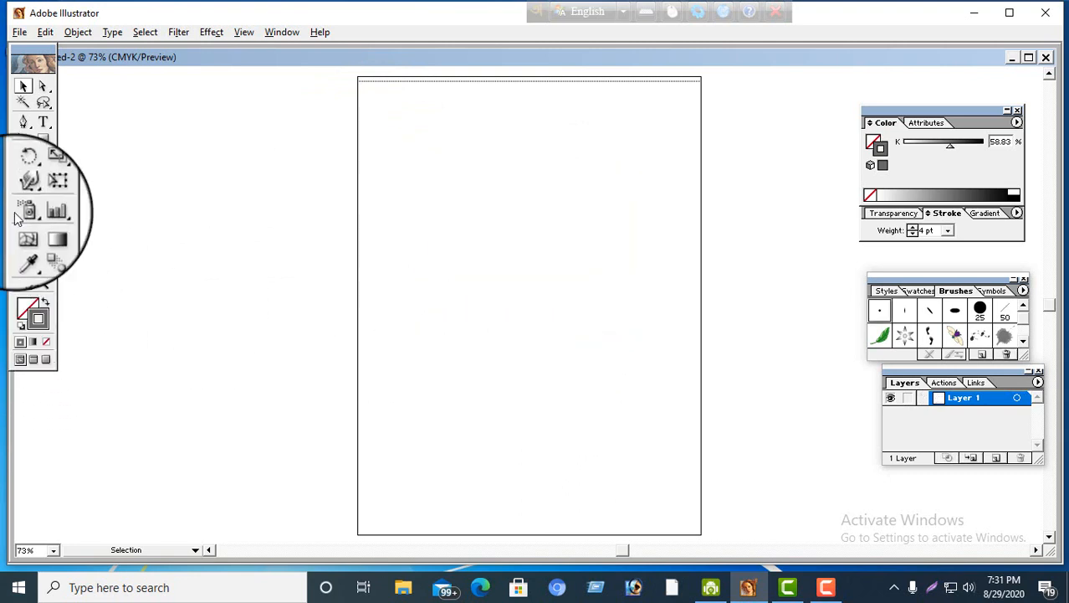
Draw a large five-pointed star in the upper part of the page and deselect it
left_click(43, 139)
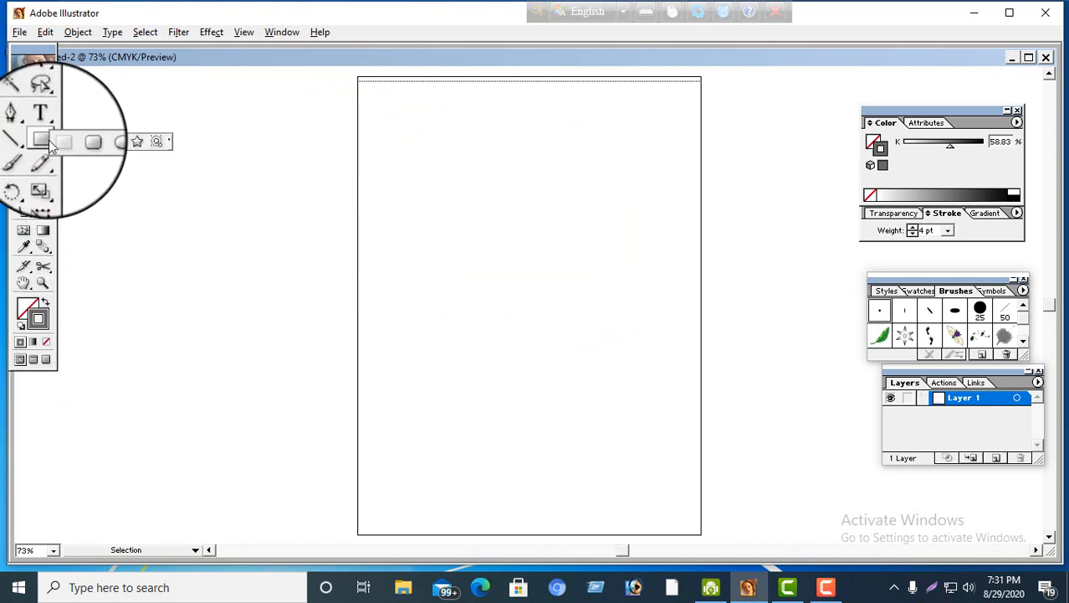
left_click(137, 141)
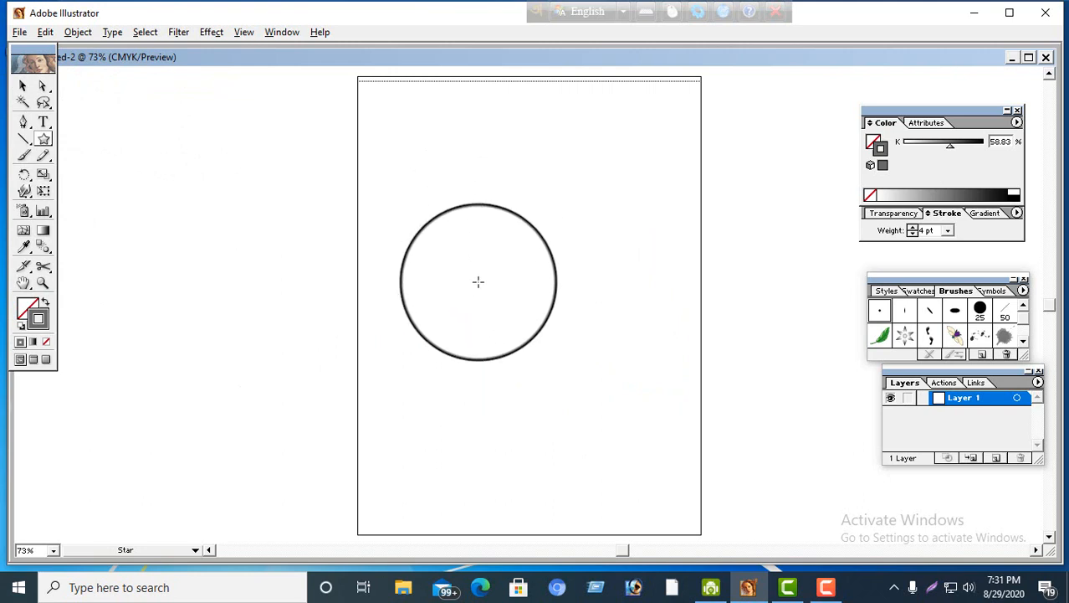
mouse_move(472, 276)
left_mouse_down()
mouse_move(513, 328)
mouse_move(574, 374)
left_mouse_up()
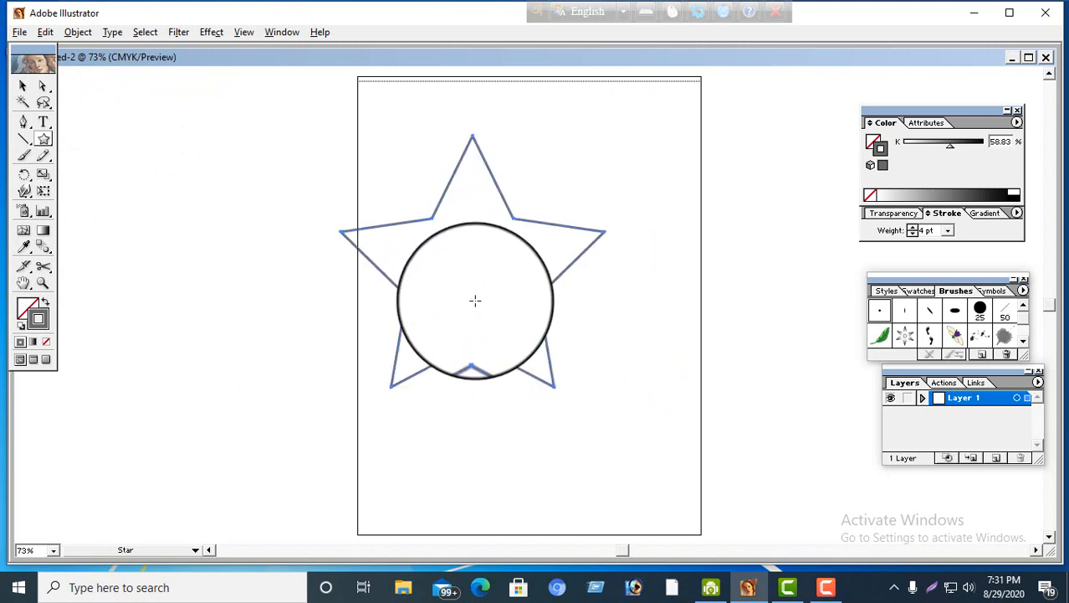
left_click(23, 86)
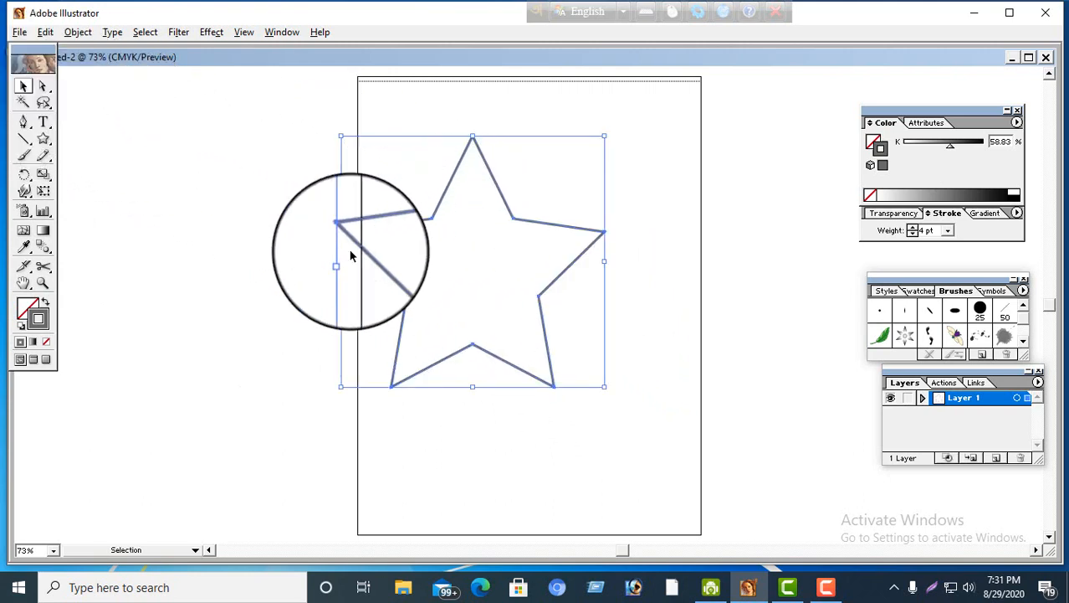
left_click(404, 456)
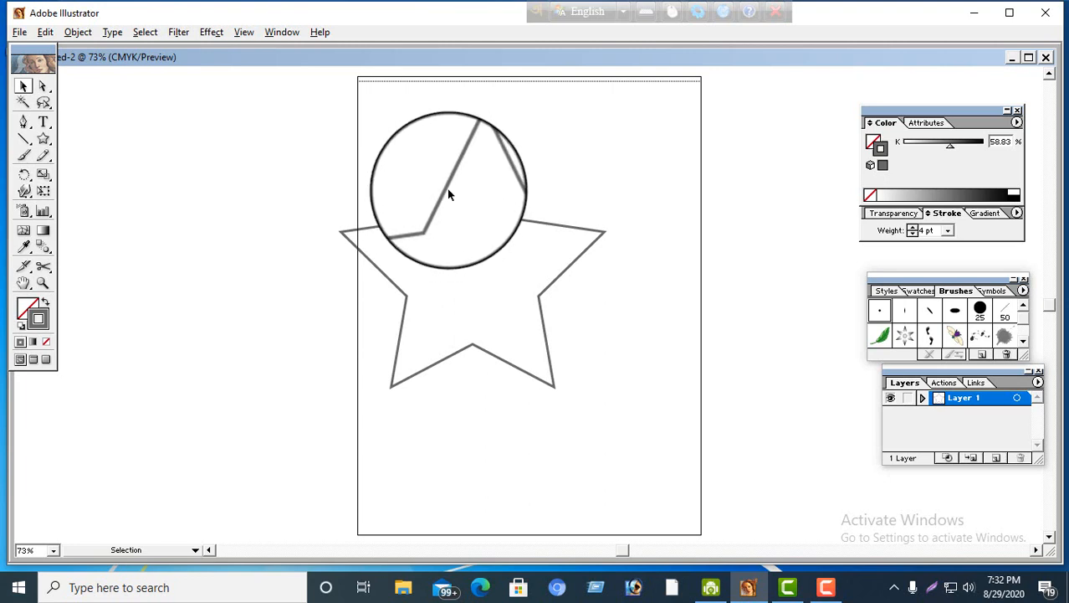
Switch briefly to the Group Selection tool, select the whole star with the Selection tool and deselect it
left_click(43, 90)
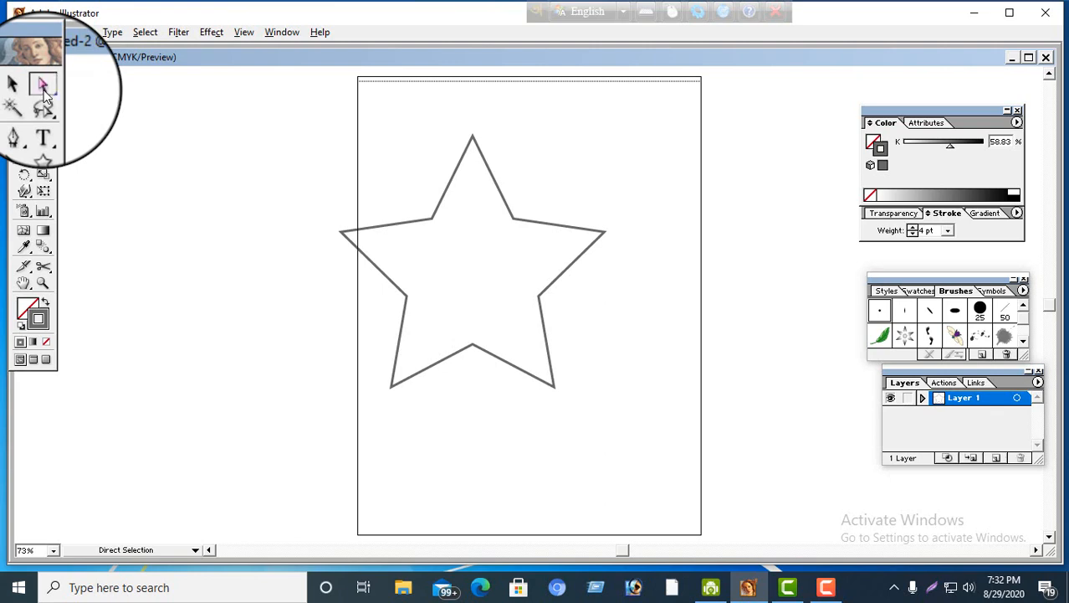
left_click_drag(44, 90, 82, 86)
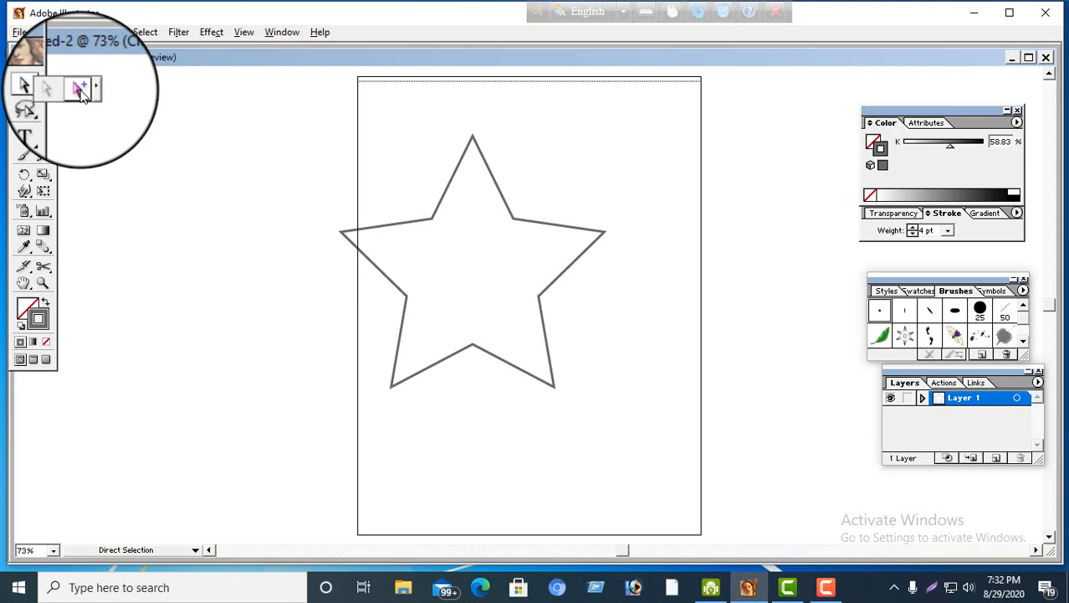
left_click(81, 91)
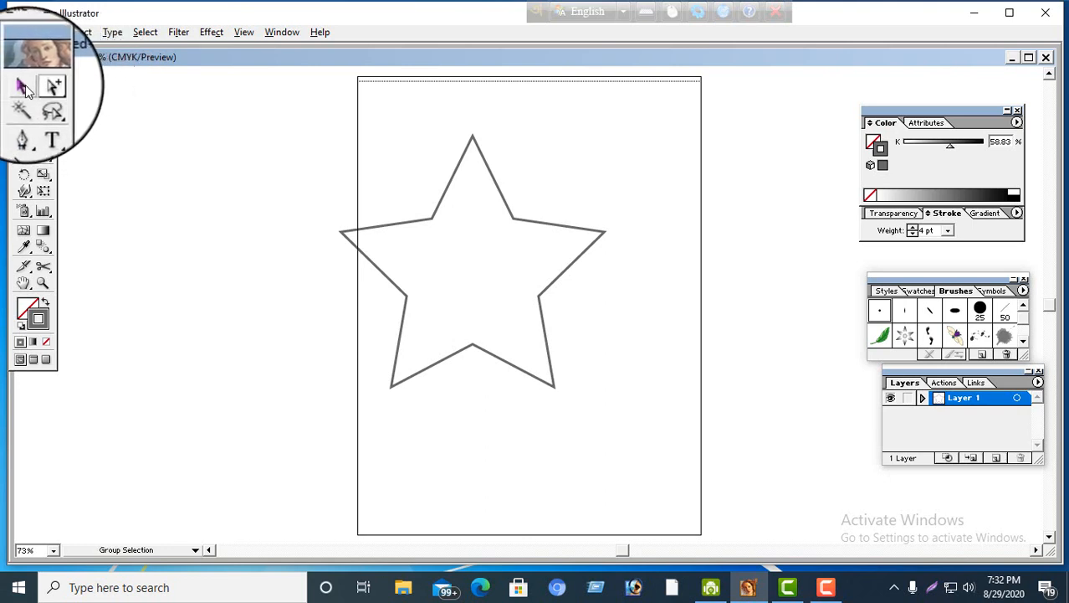
left_click(24, 88)
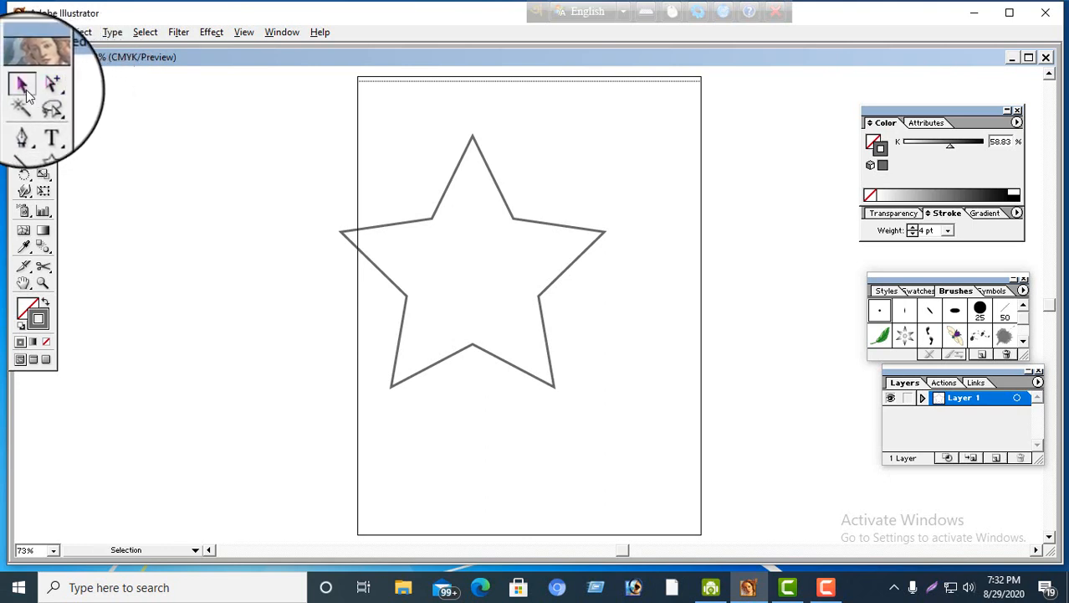
left_click(425, 221)
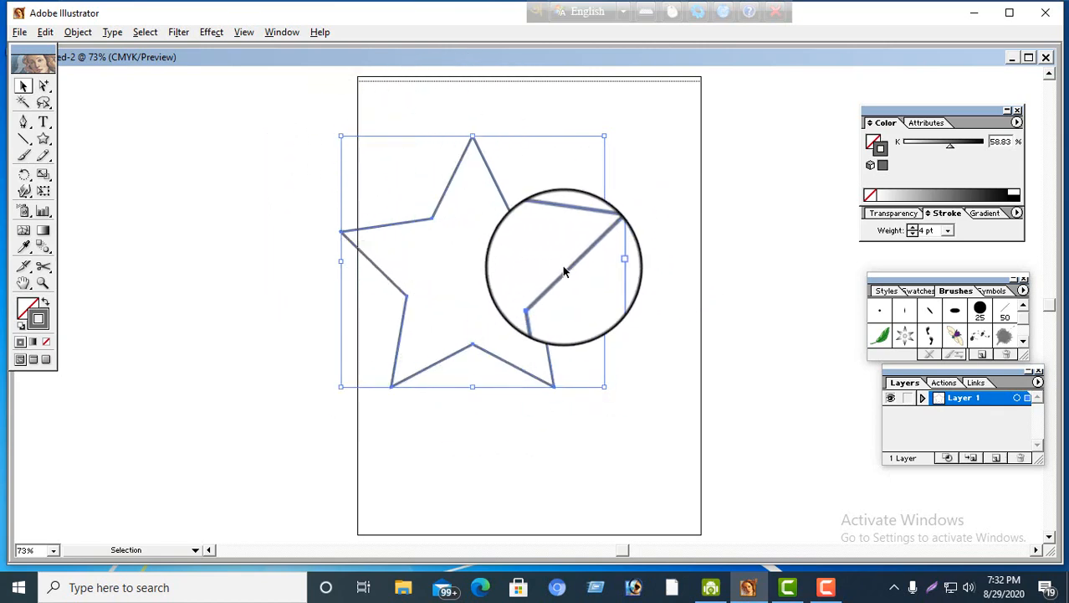
left_click(152, 113)
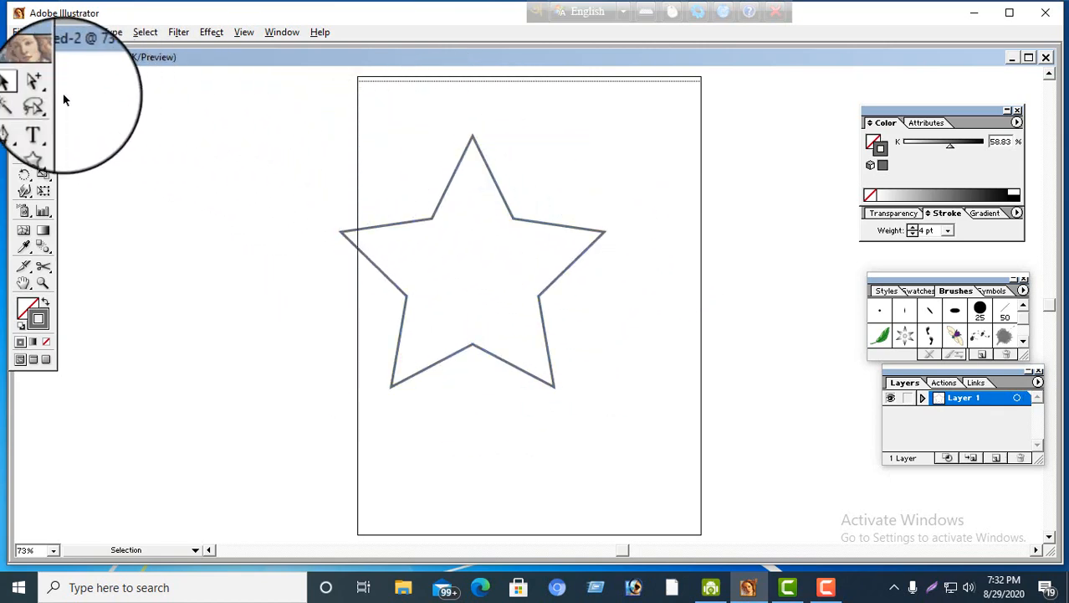
Pick the star's upper-left edge with the Direct Selection tool to show its anchor points, and deselect it
left_click(44, 87)
left_click_drag(44, 87, 65, 91)
left_click(418, 226)
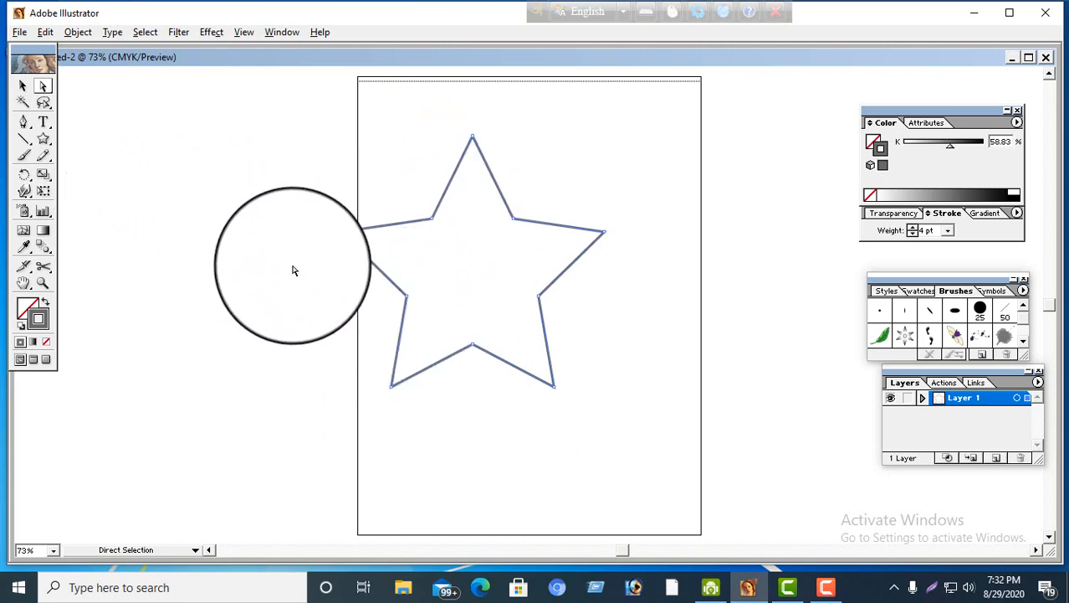
left_click(330, 292)
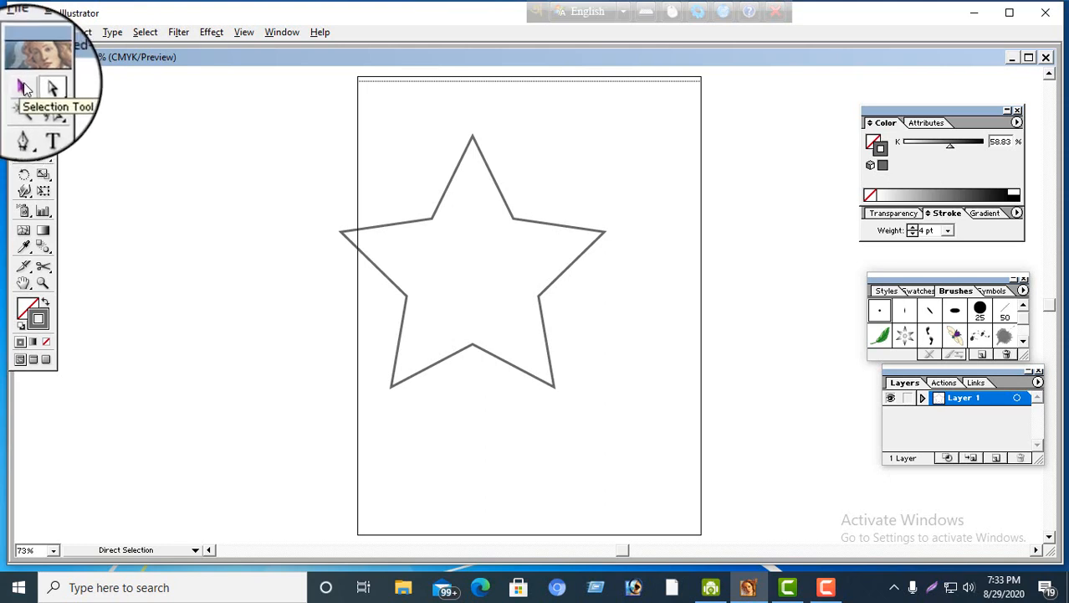
Select the whole star by its outline with the Selection tool
left_click(24, 89)
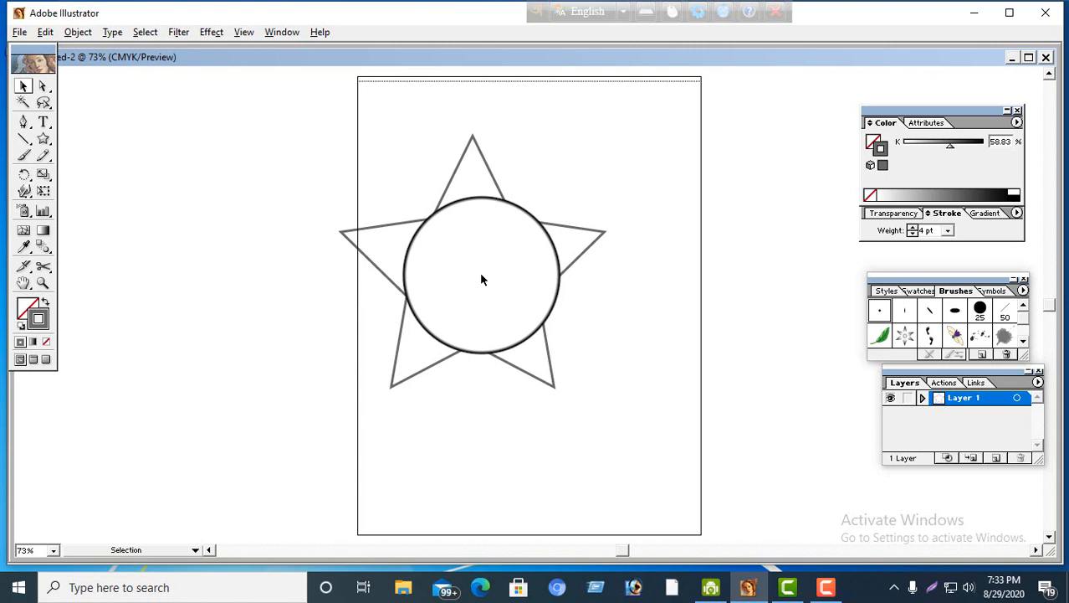
left_click_drag(481, 274, 437, 286)
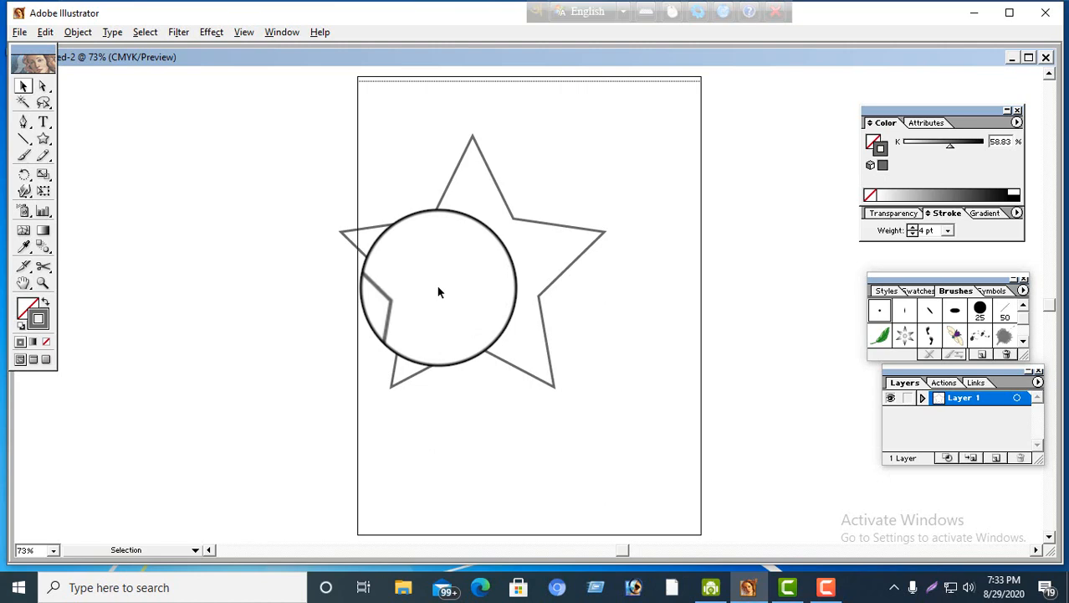
left_click(432, 219)
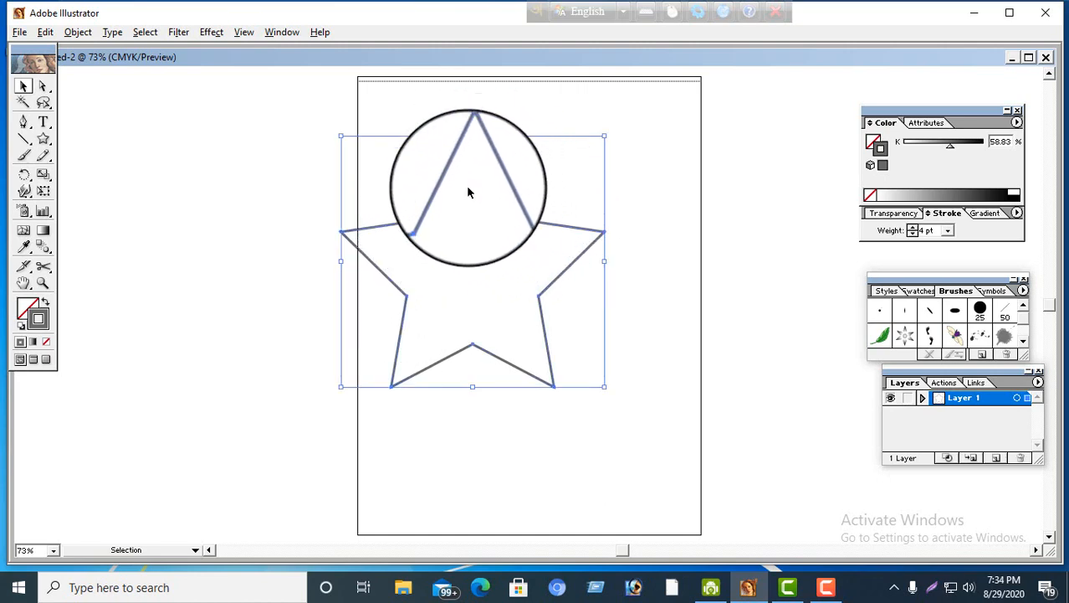
left_click_drag(466, 188, 535, 172)
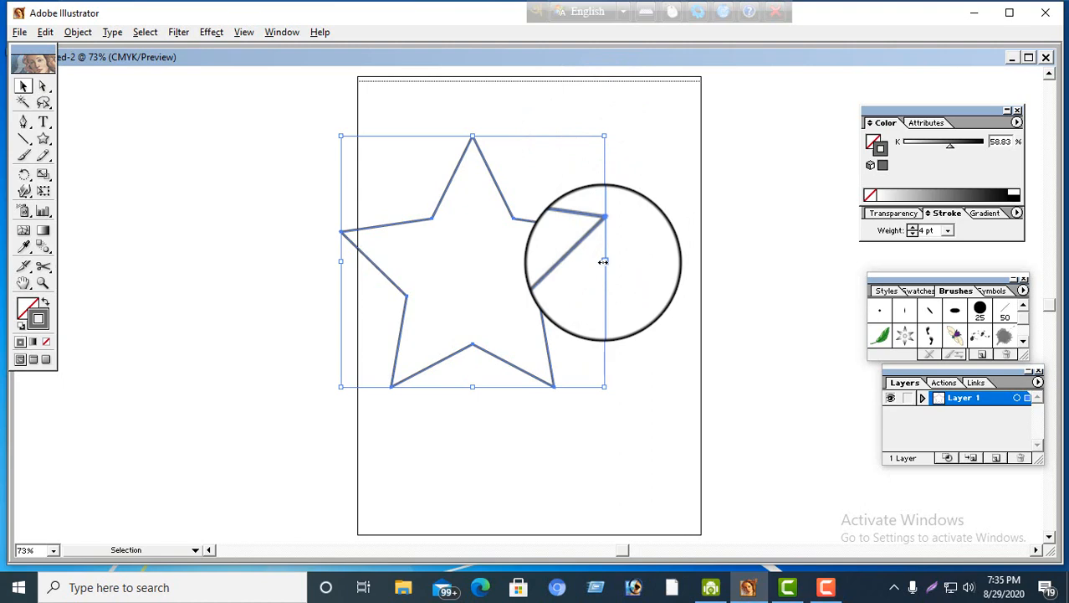
Widen the star to the right, flatten its height and shrink it from opposite corners of its bounding box
left_click_drag(604, 262, 683, 266)
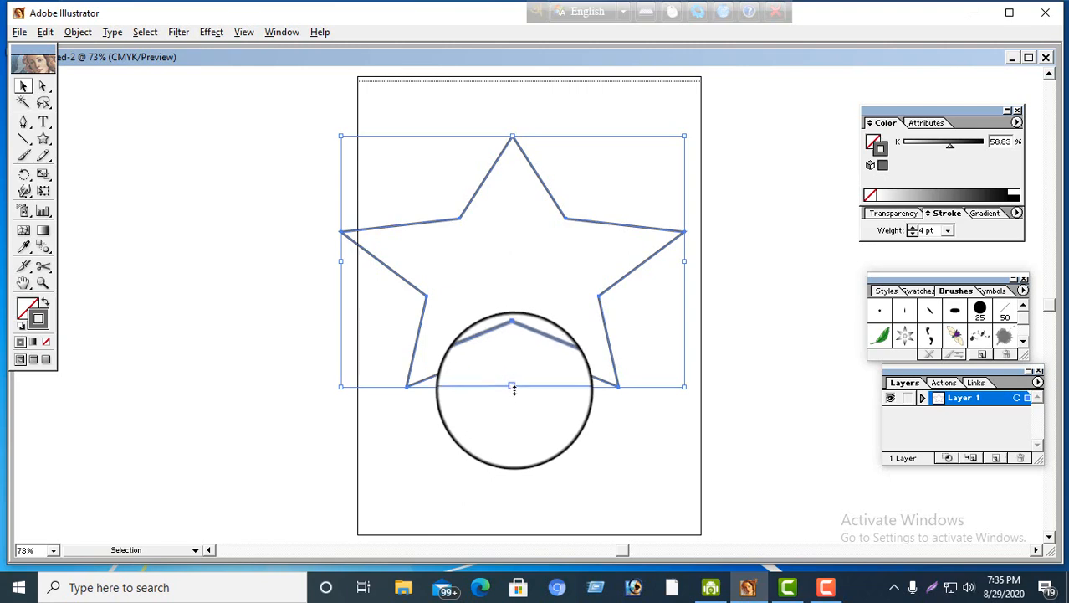
left_click_drag(513, 387, 539, 470)
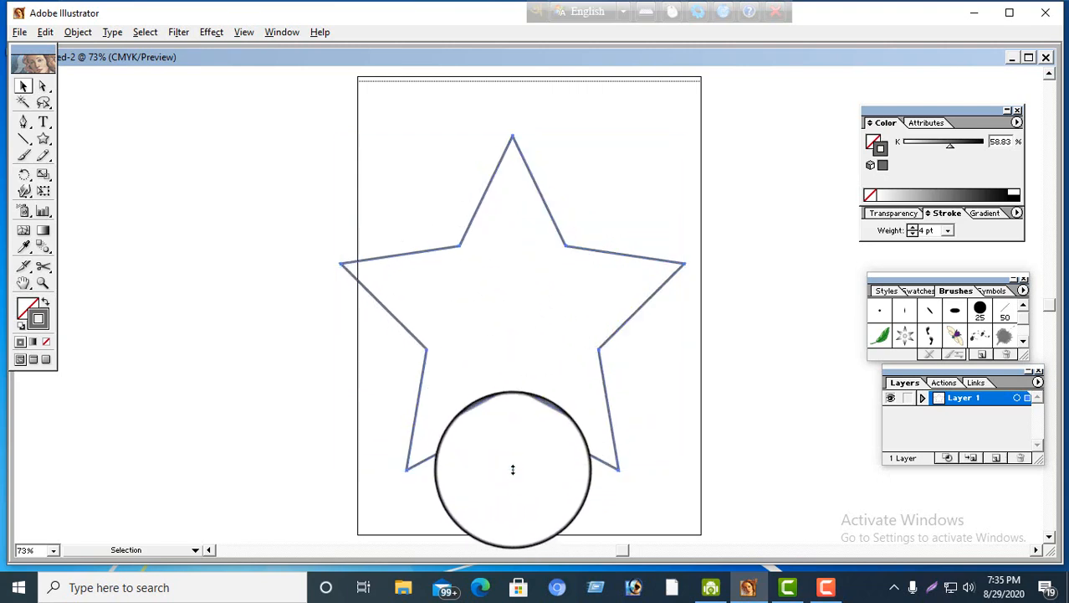
left_click_drag(513, 468, 513, 365)
left_click_drag(512, 136, 519, 160)
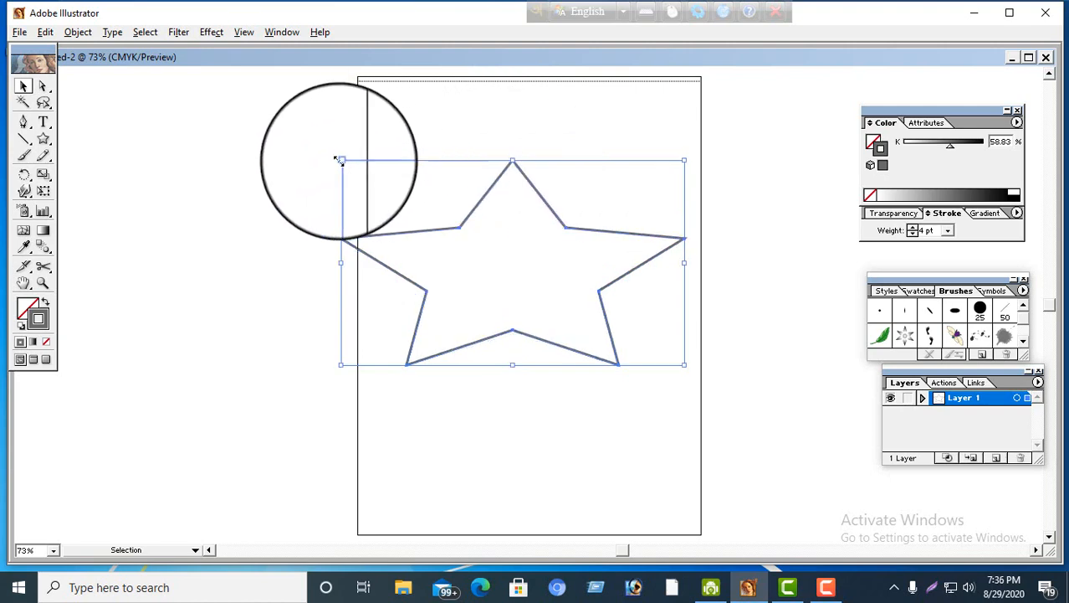
left_click_drag(336, 160, 417, 208)
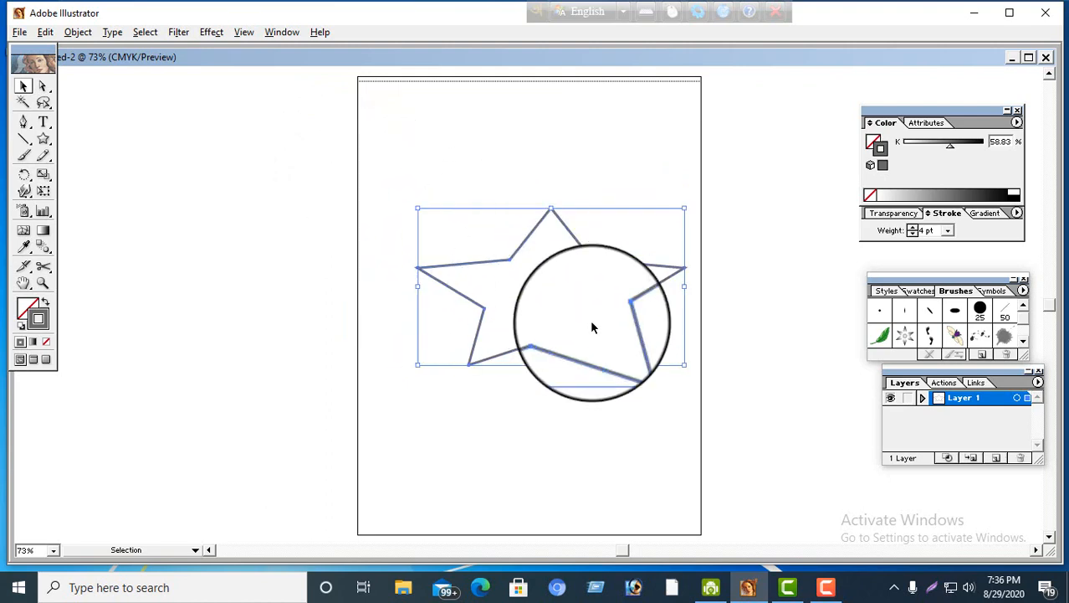
left_click_drag(684, 365, 611, 344)
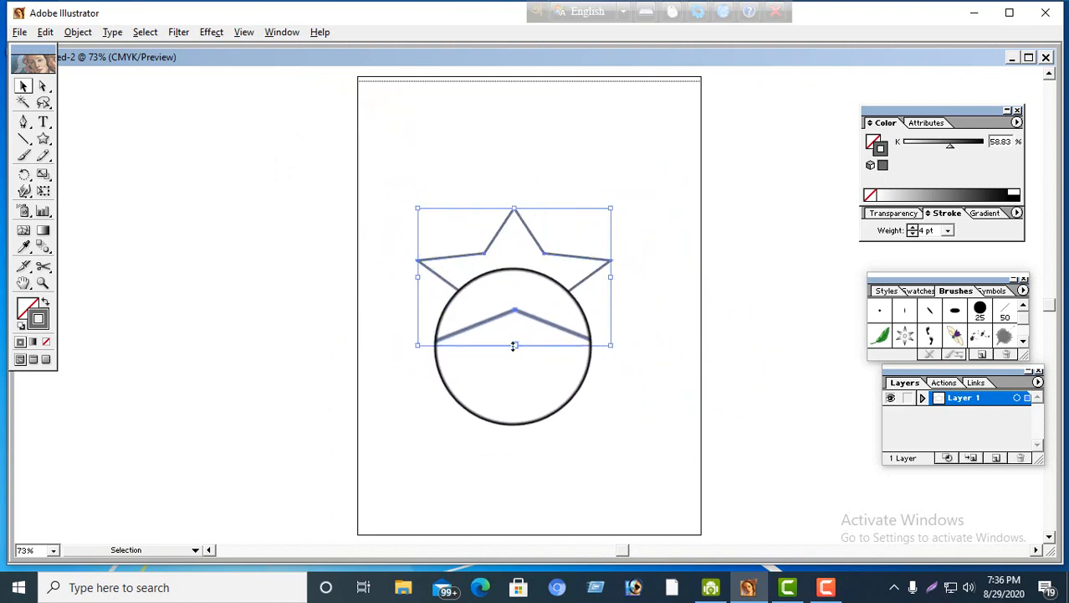
Enlarge the star downward, leftward, upward and rightward by its bounding box until it covers most of the page
left_click_drag(518, 349, 516, 422)
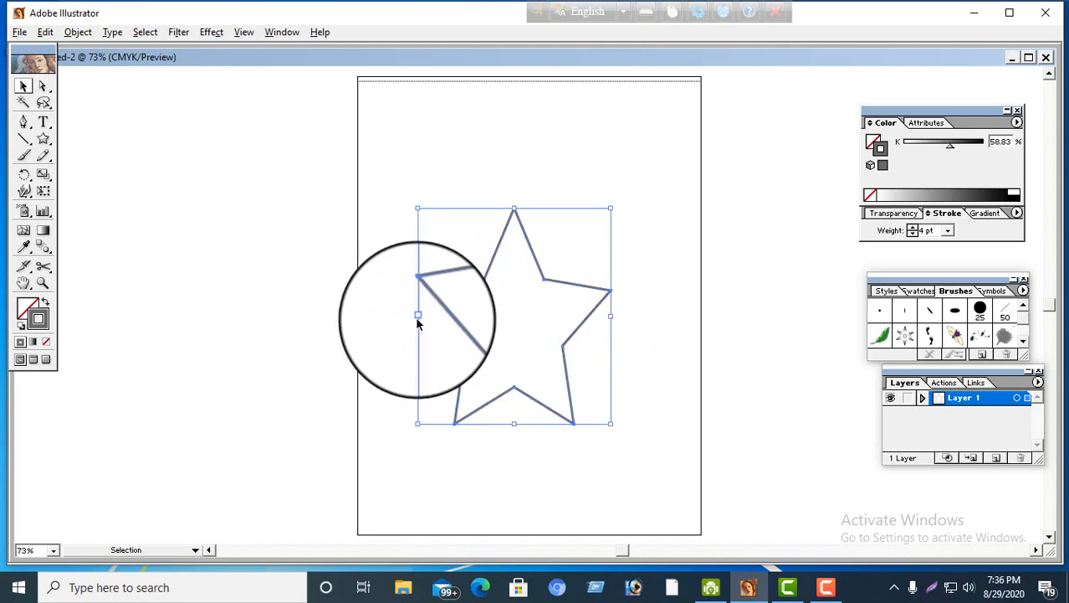
left_click_drag(418, 318, 383, 316)
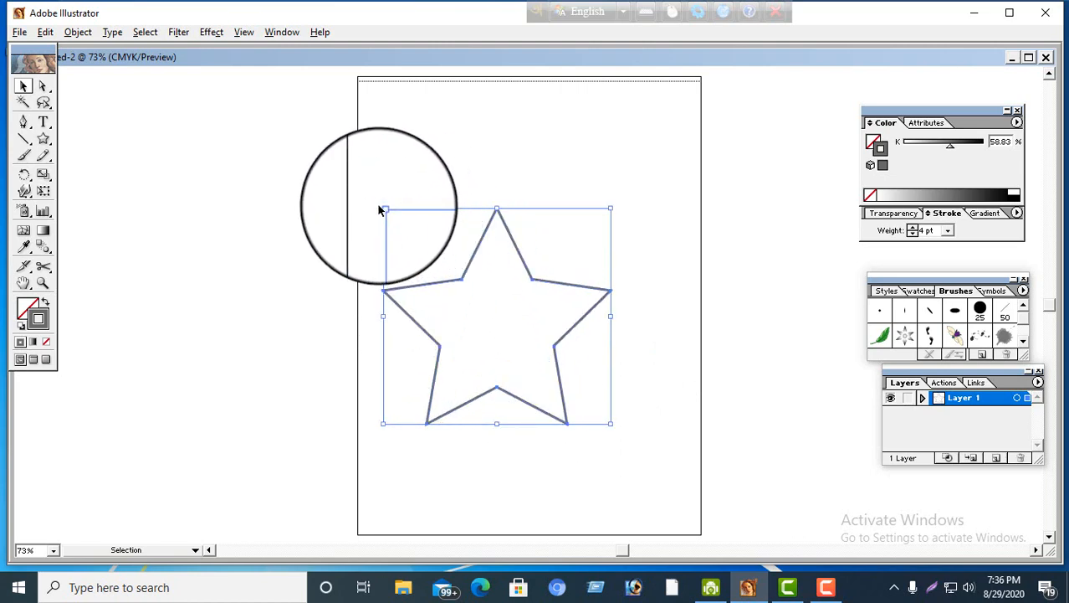
left_click_drag(376, 209, 365, 178)
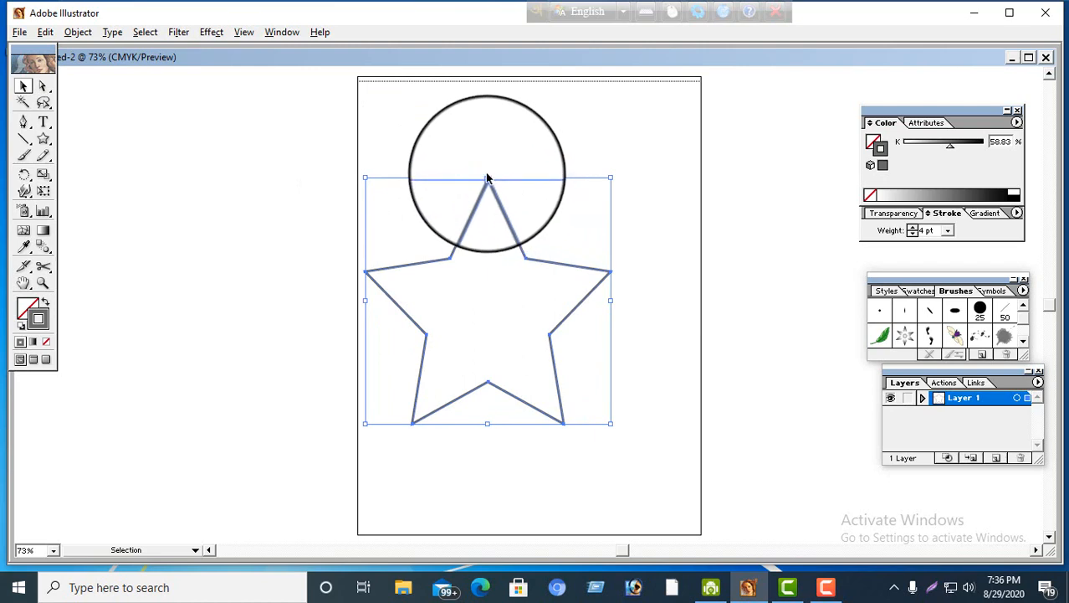
left_click_drag(487, 174, 487, 137)
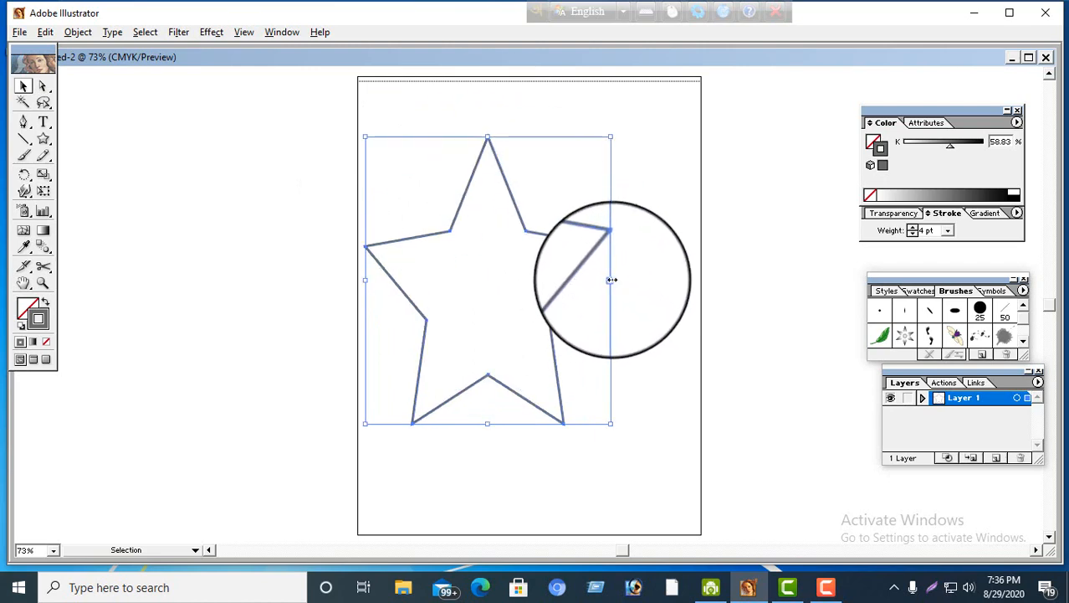
left_click_drag(611, 279, 656, 281)
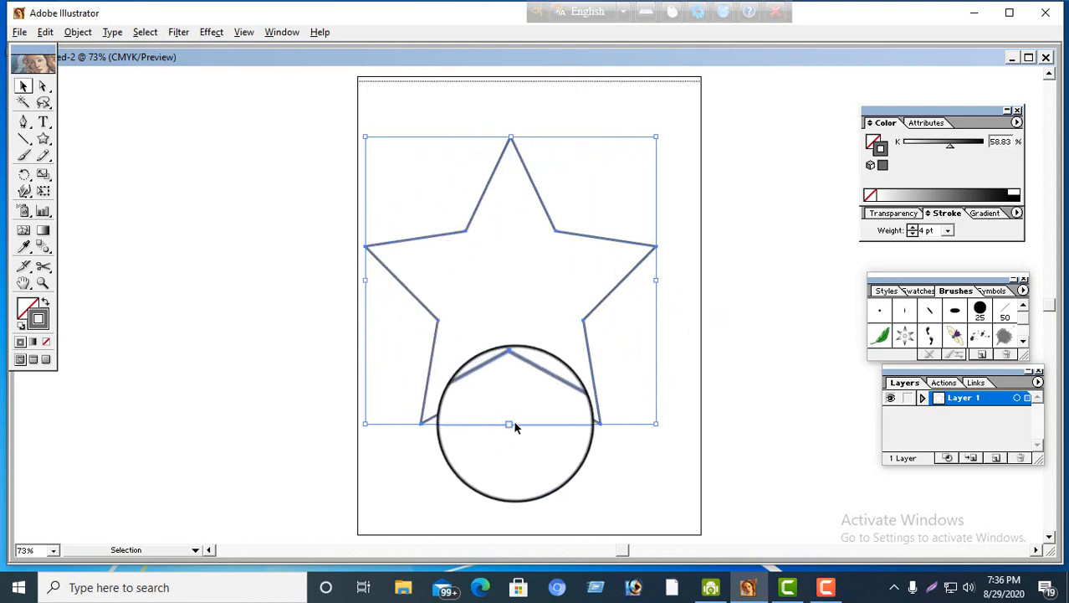
left_click_drag(510, 423, 511, 454)
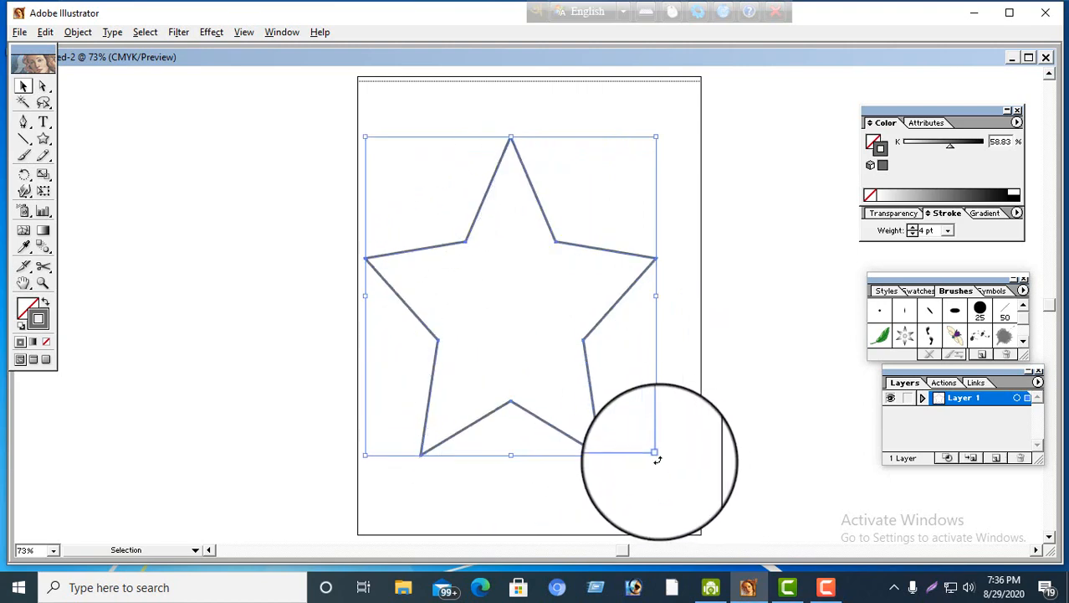
Scale the star from its right-hand corners, and stretch it down and out to the page's right side
left_click_drag(656, 455, 677, 467)
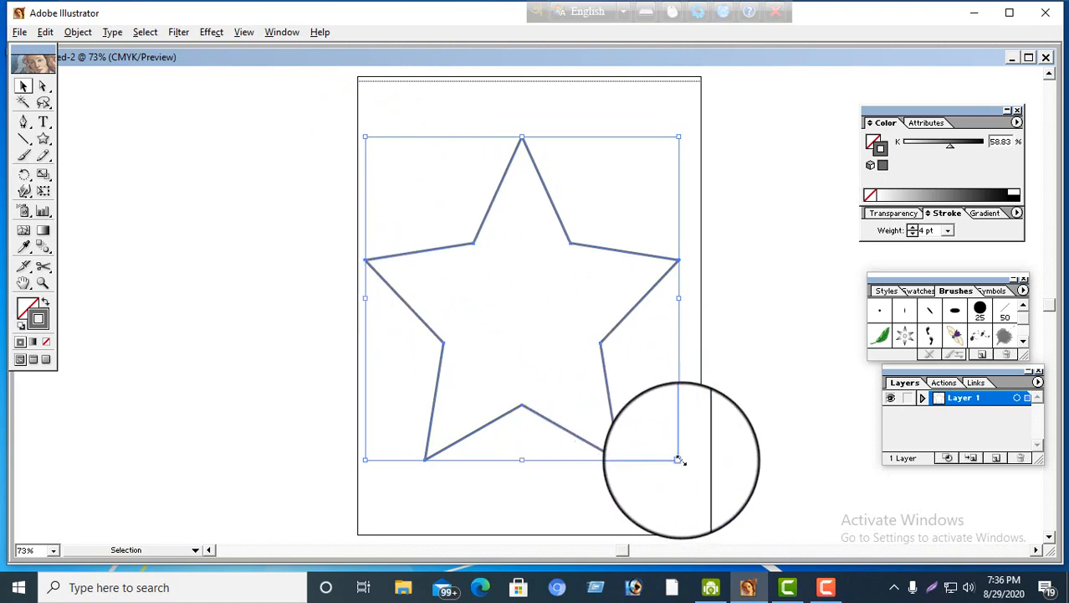
left_click_drag(678, 457, 594, 369)
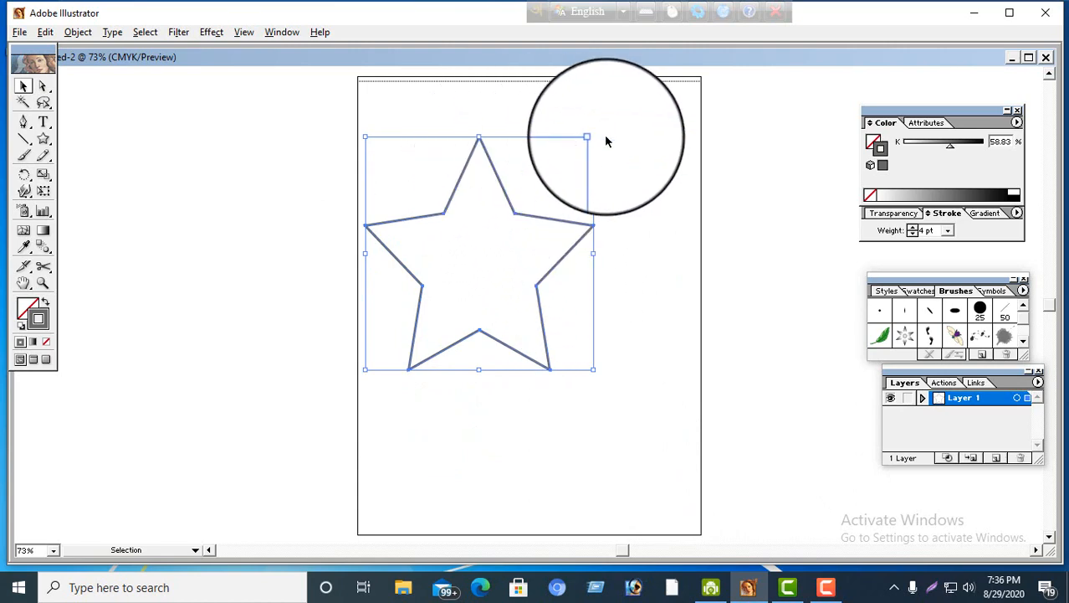
left_click_drag(593, 136, 647, 103)
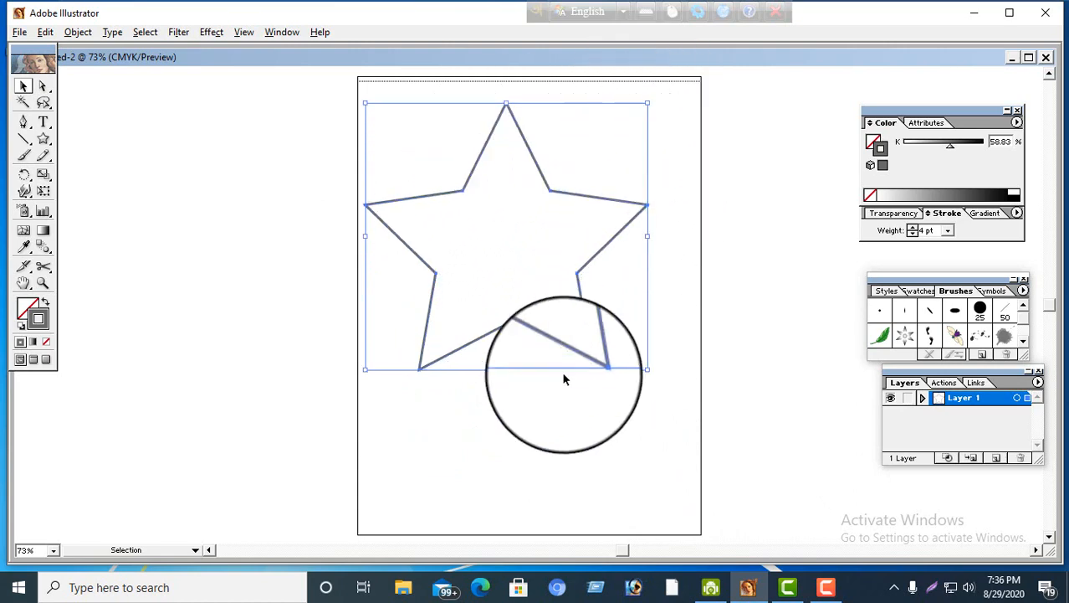
left_click_drag(506, 369, 530, 482)
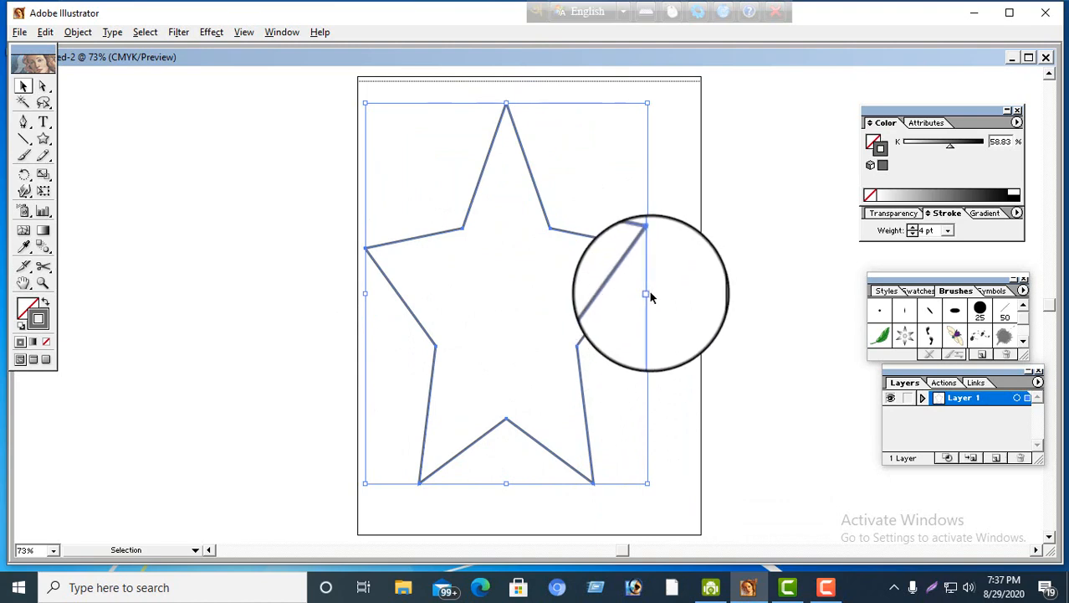
left_click_drag(648, 292, 689, 292)
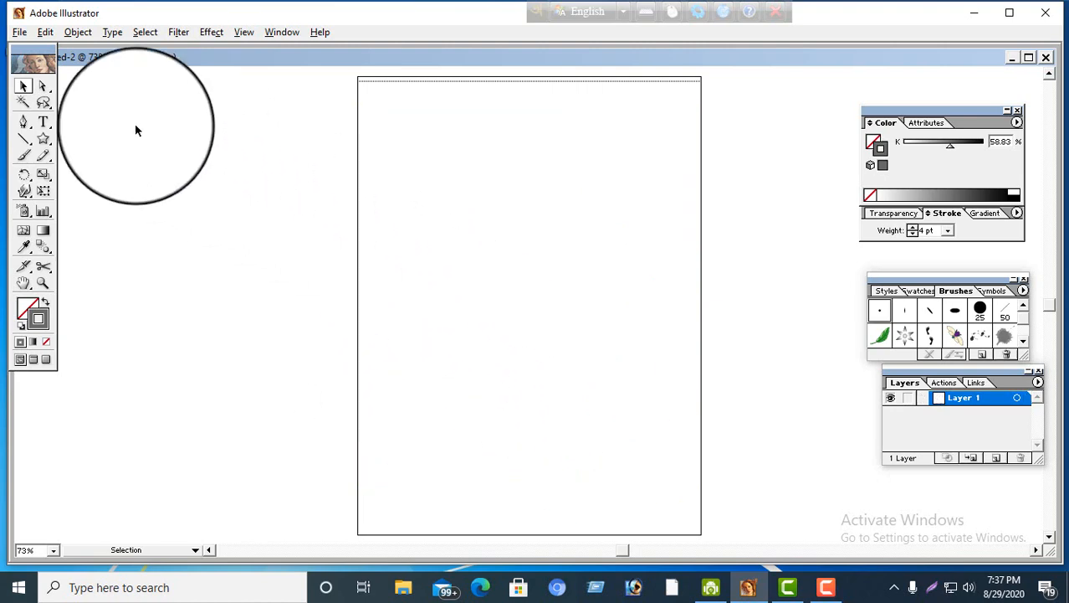
Draw a new five-pointed star over the page's upper-left edge and shrink it toward its lower-right corner
left_click(44, 139)
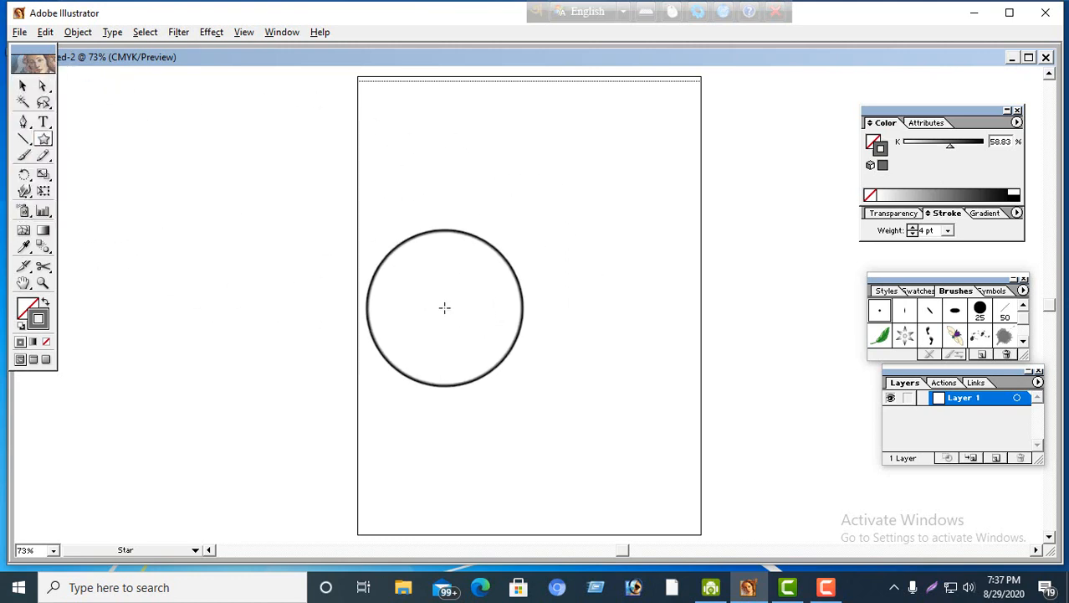
mouse_move(449, 307)
left_mouse_down()
mouse_move(506, 272)
mouse_move(492, 260)
mouse_move(494, 215)
mouse_move(479, 230)
mouse_move(449, 210)
mouse_move(566, 327)
mouse_move(549, 306)
left_mouse_up()
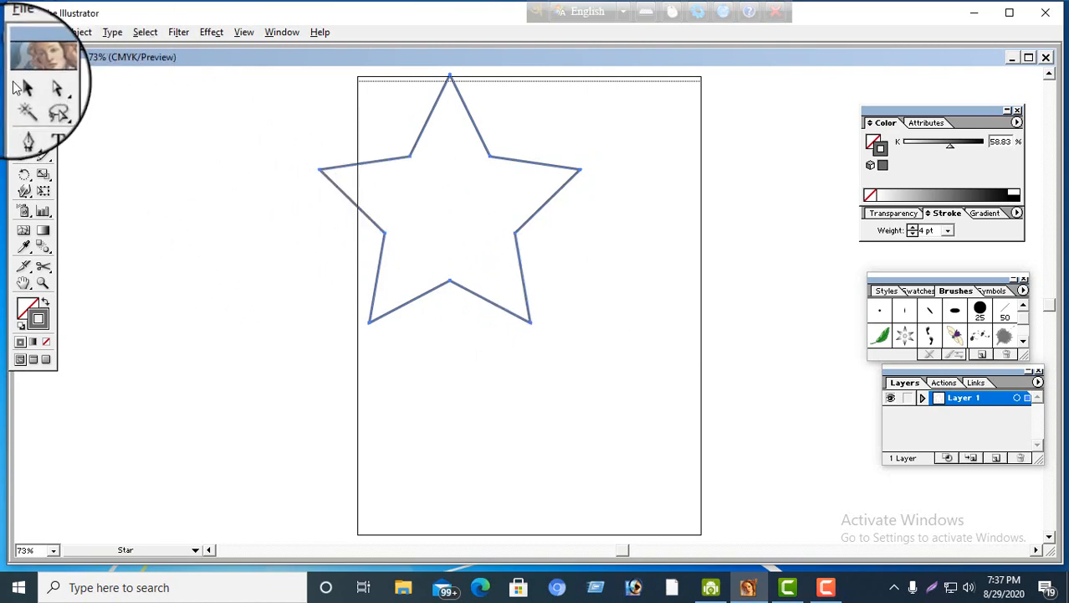
left_click(23, 87)
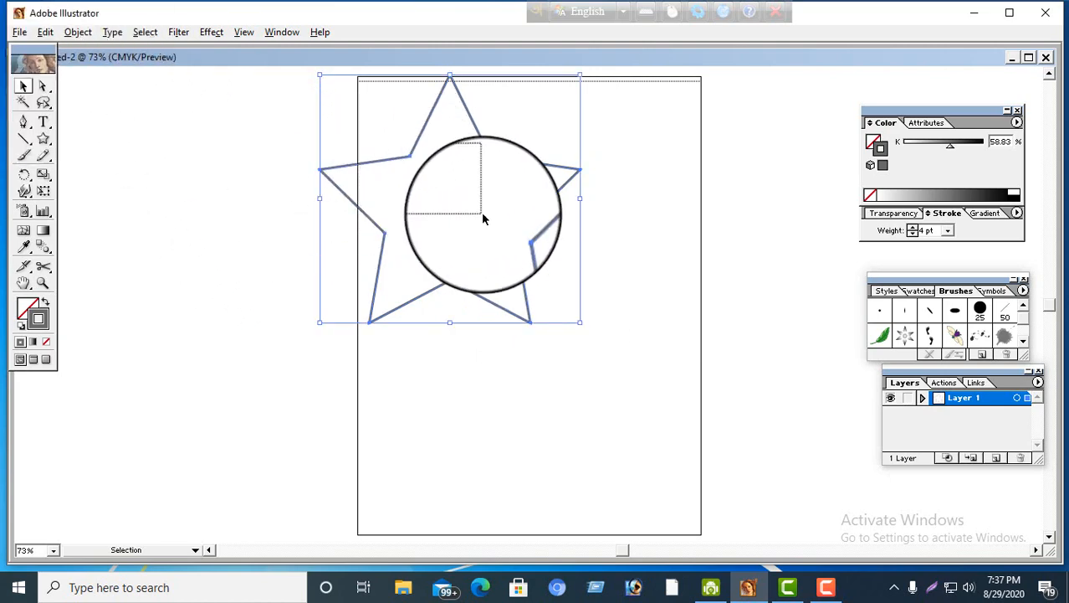
left_click(443, 95)
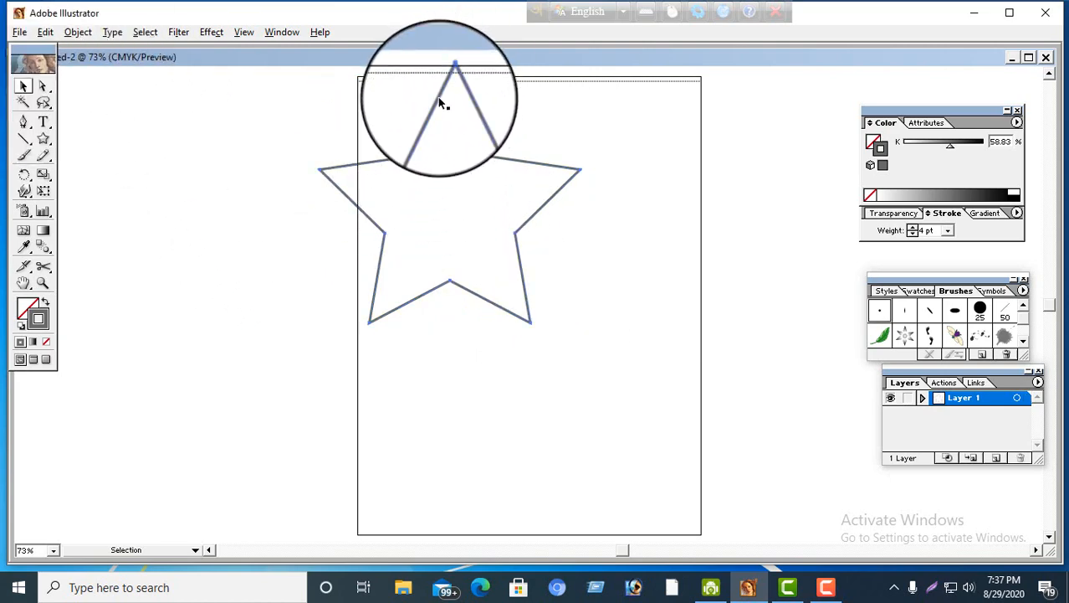
left_click(440, 94)
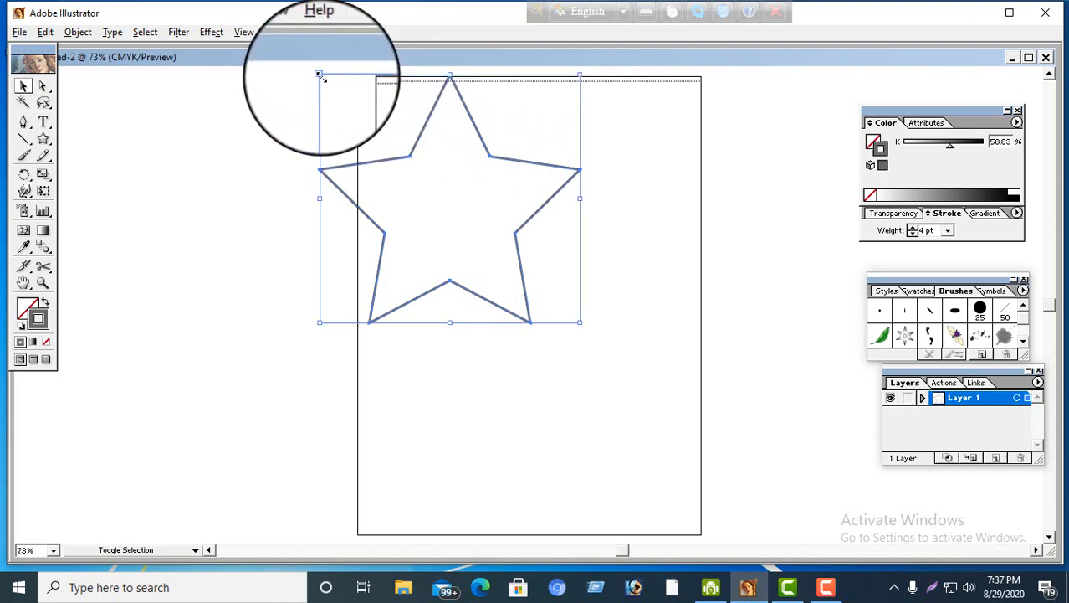
left_click_drag(319, 75, 457, 208)
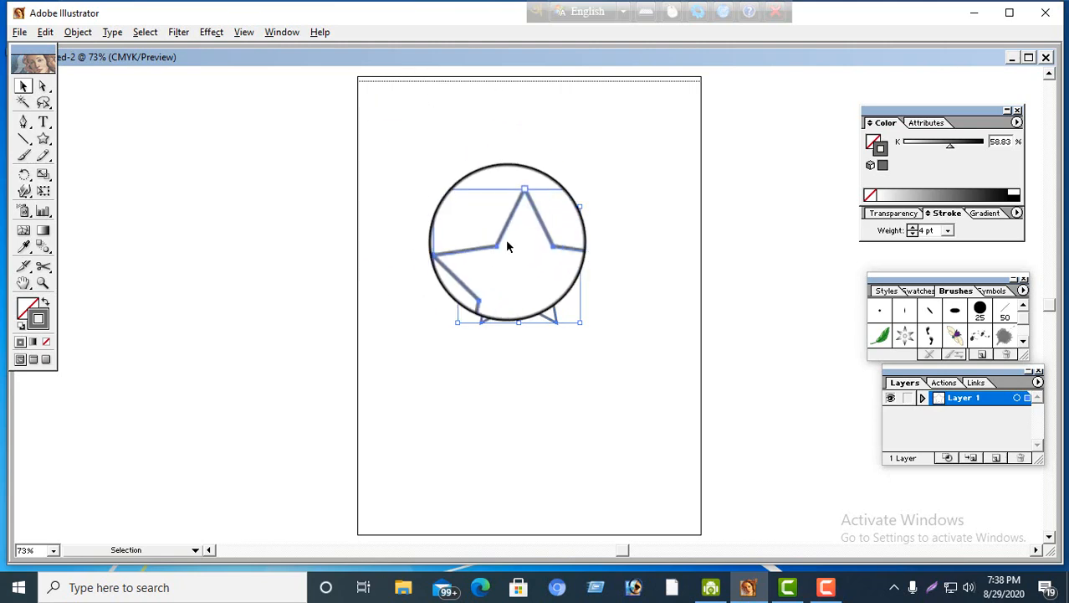
Move the small star by its outline to the lower middle of the page and reselect it
left_click_drag(515, 276, 508, 250)
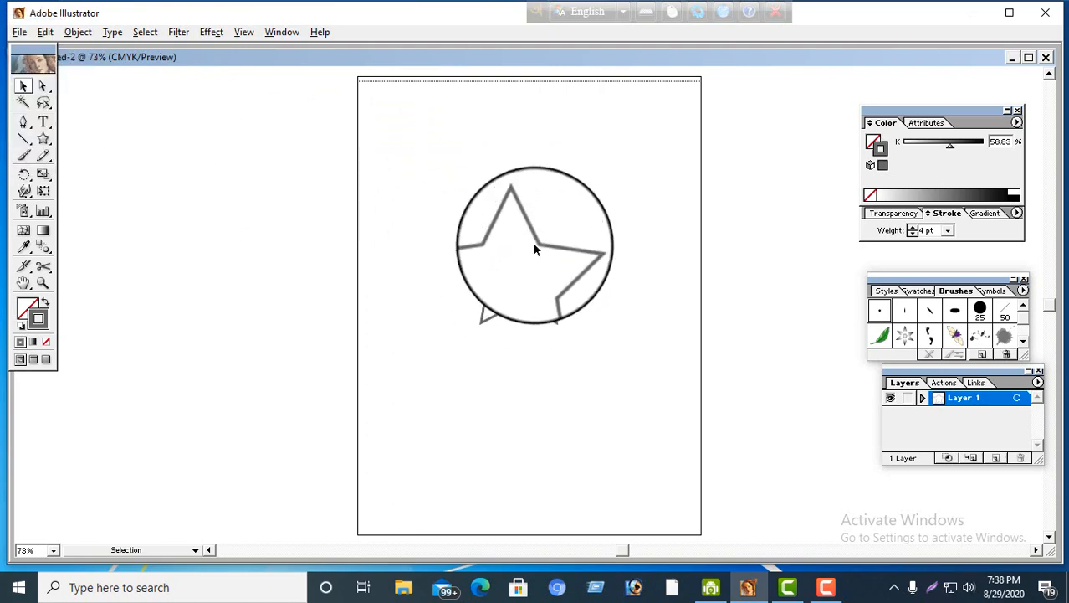
left_click(522, 211)
left_click_drag(536, 206, 550, 194)
left_click(554, 289)
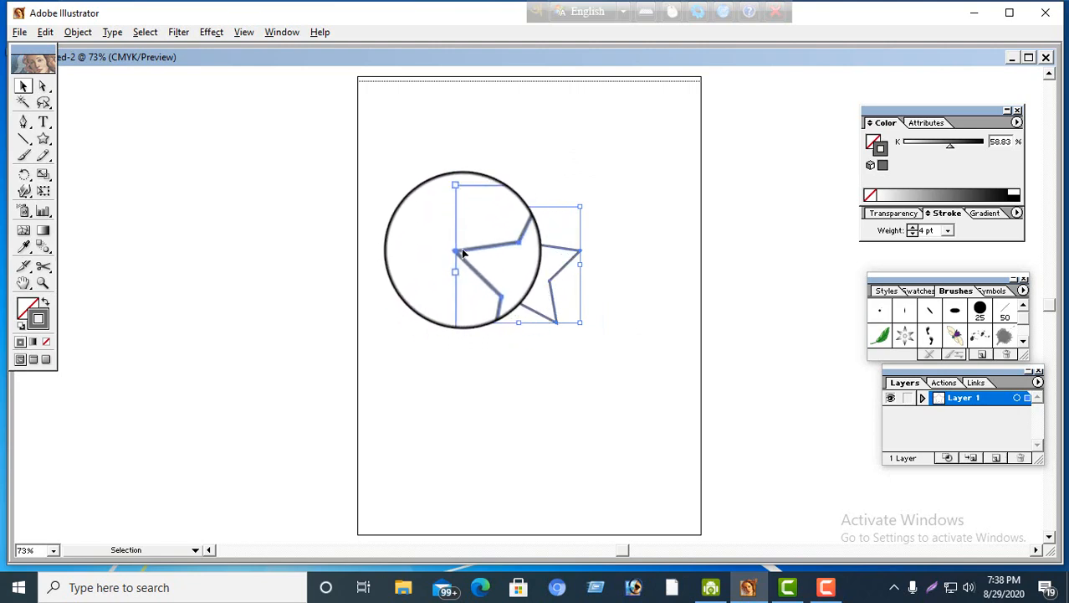
left_click_drag(463, 253, 491, 349)
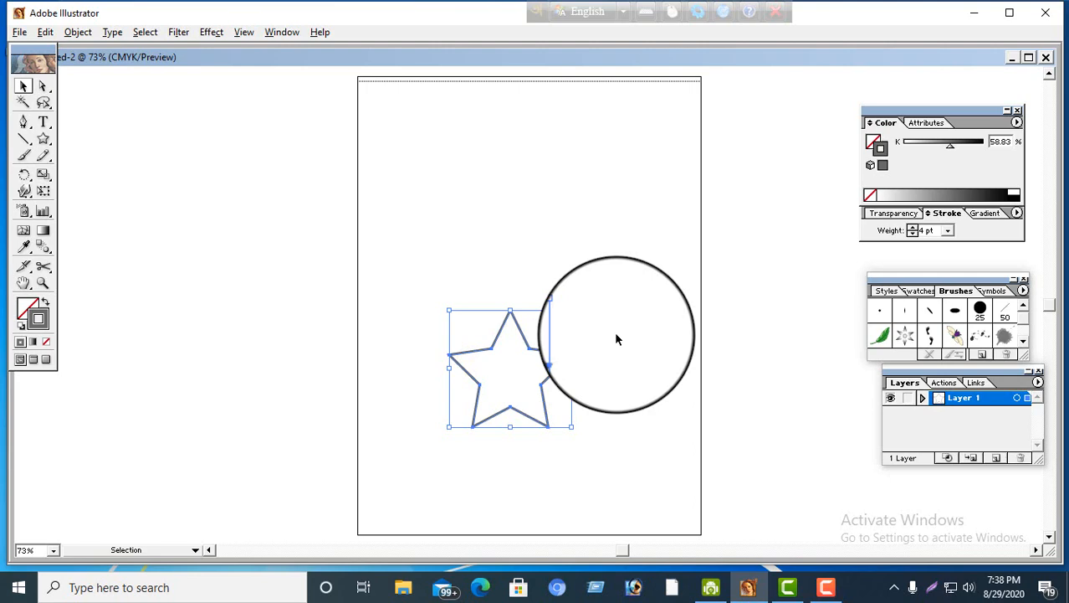
left_click_drag(616, 339, 507, 362)
left_click(498, 337)
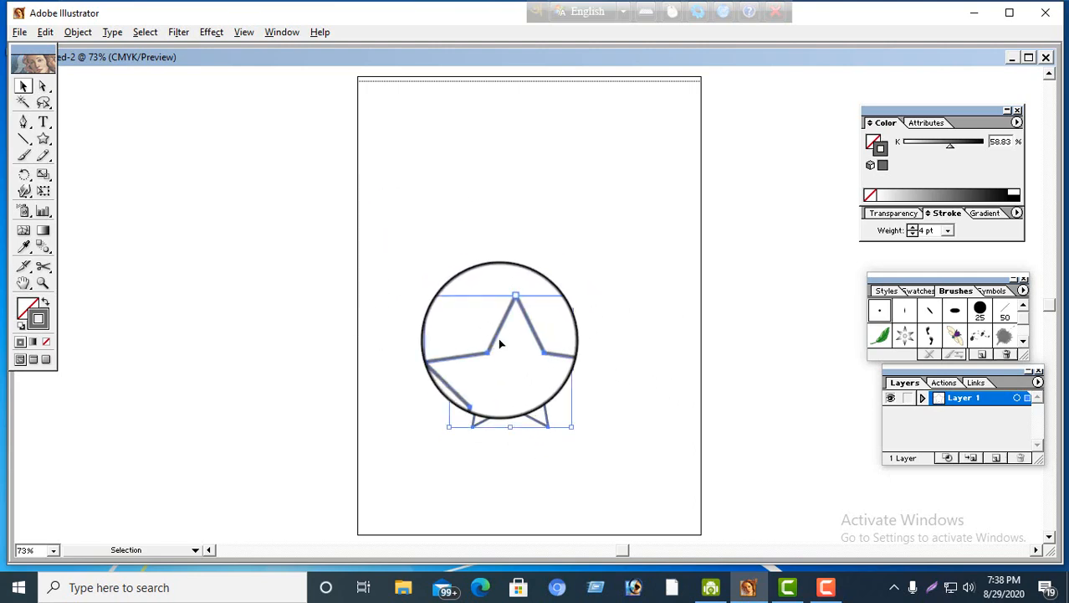
Draw a wide rectangle directly above the star with its lower edge touching the star's top point
left_click(46, 141)
left_click(64, 142)
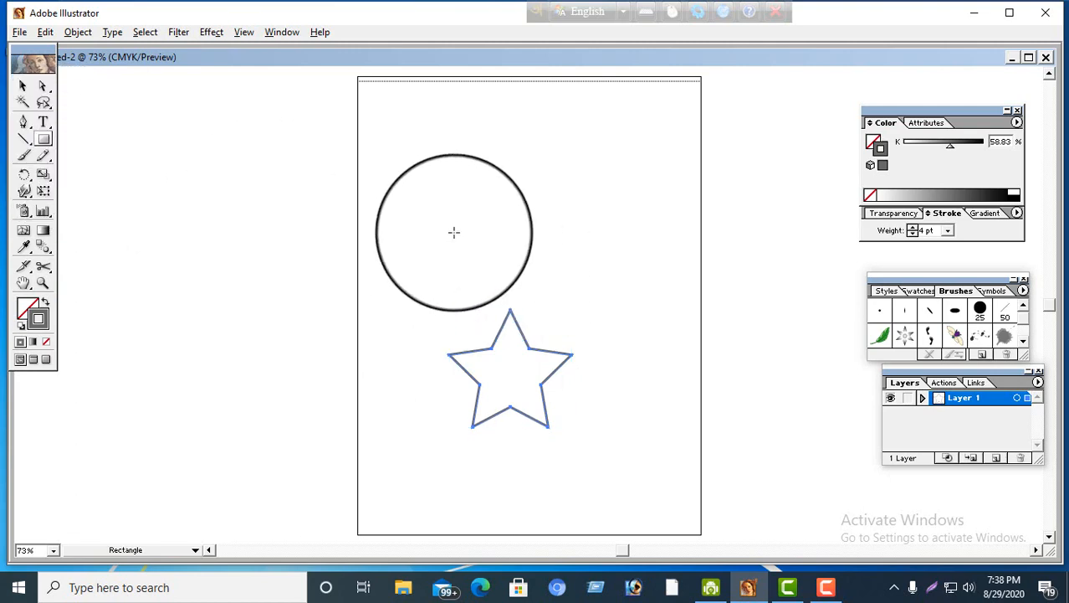
left_click_drag(436, 233, 565, 313)
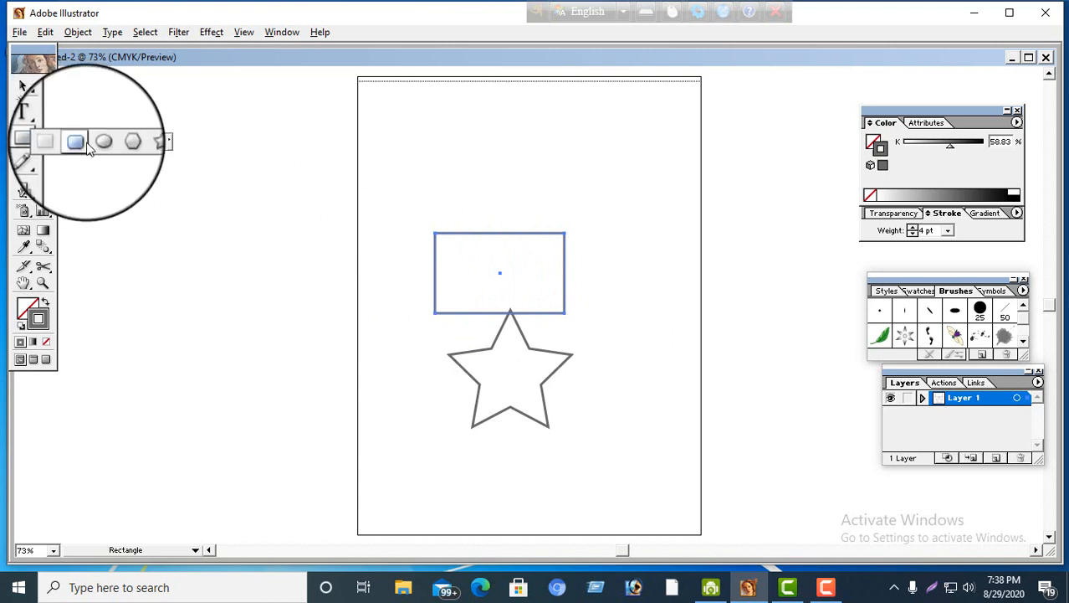
Draw a rounded rectangle above the plain rectangle, and a tilted hexagon overlapping the star's right point
left_click(82, 145)
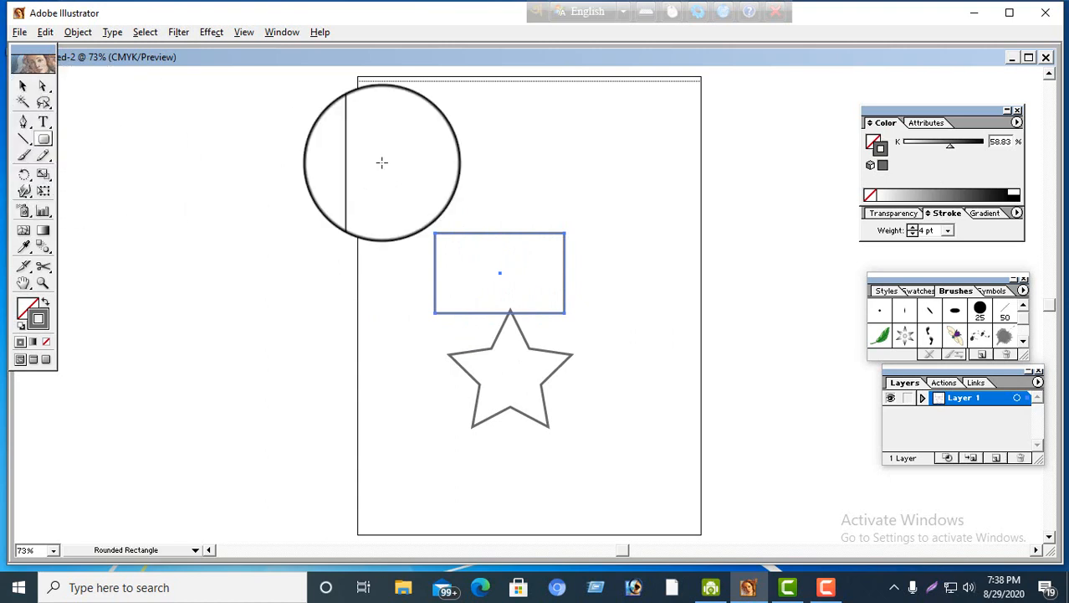
left_click_drag(434, 139, 583, 216)
left_click_drag(45, 144, 121, 152)
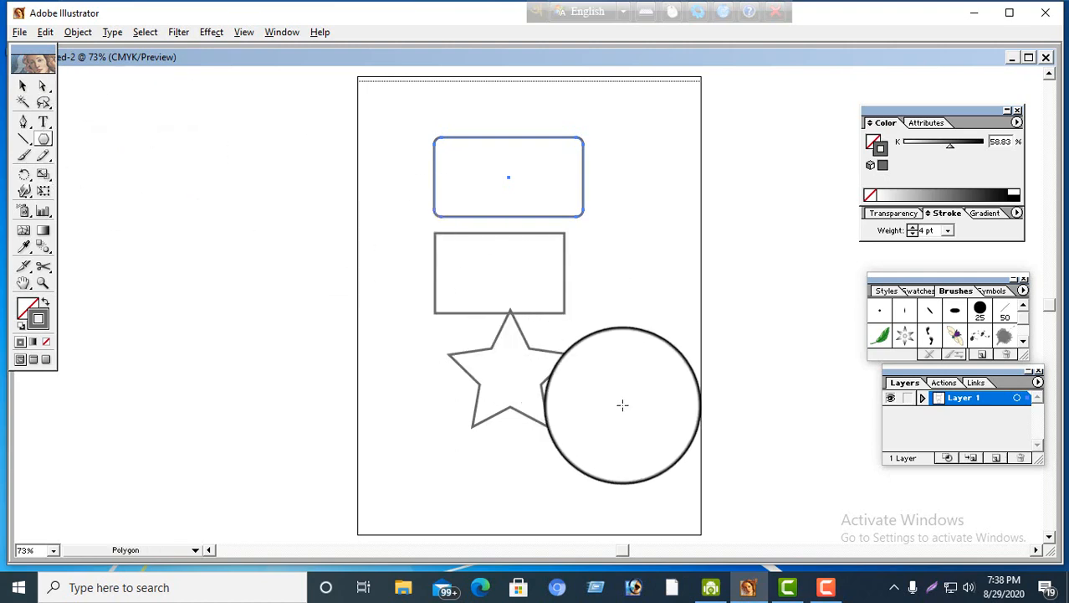
left_click_drag(599, 377, 578, 358)
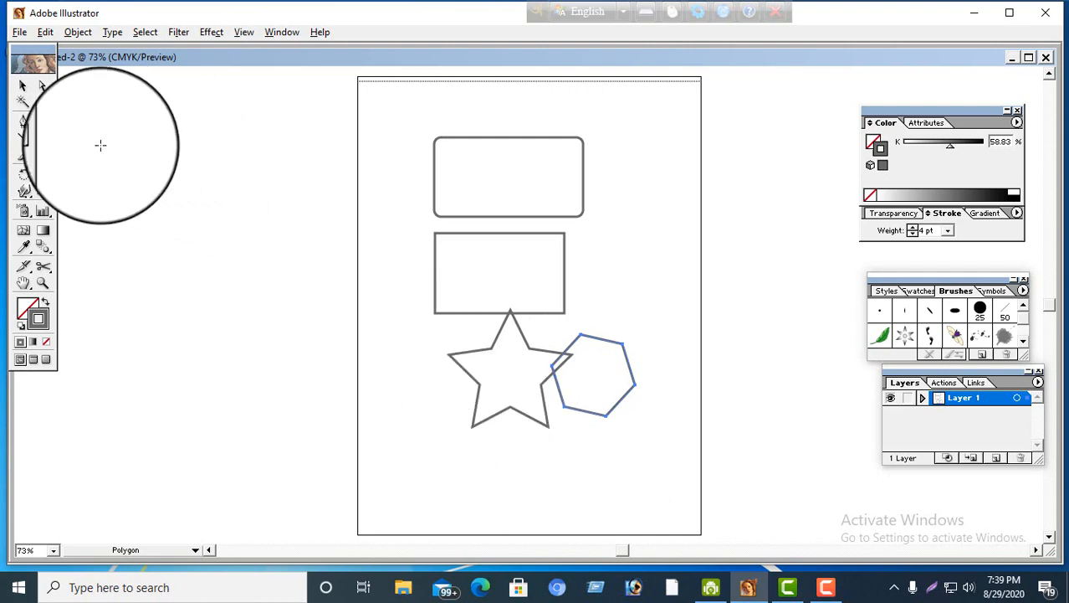
Move the hexagon by its outline clear of the star, and extend the selection to all four shapes
left_click(23, 85)
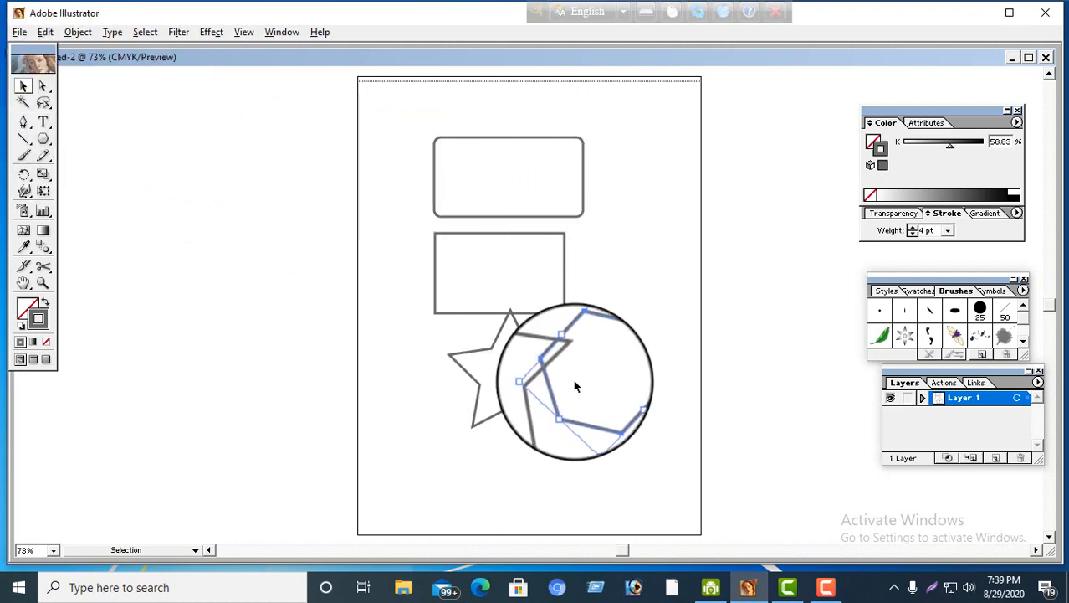
left_click_drag(588, 376, 611, 402)
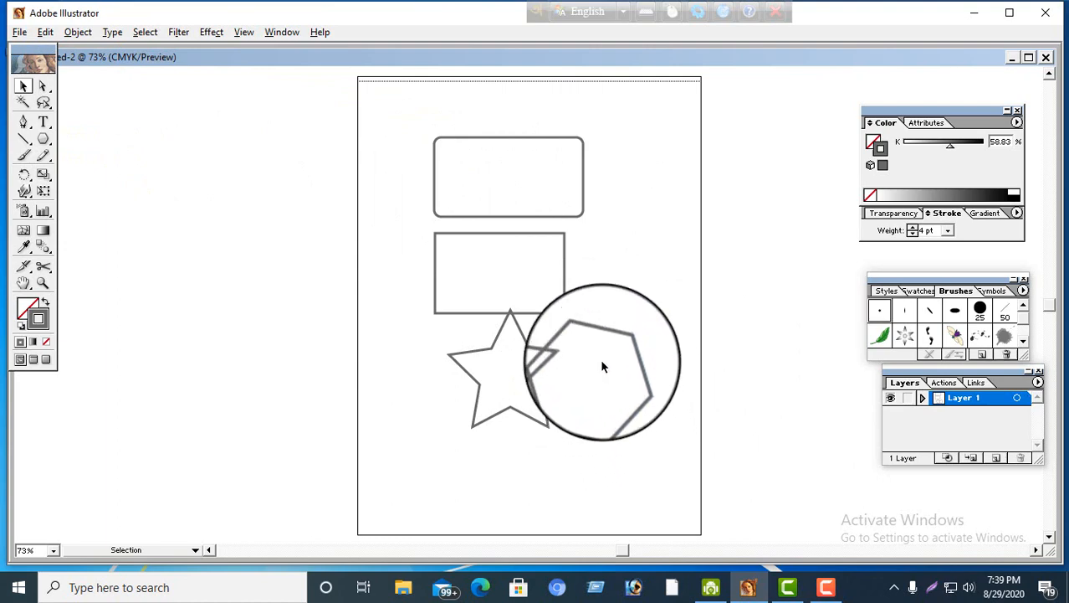
left_click(596, 342)
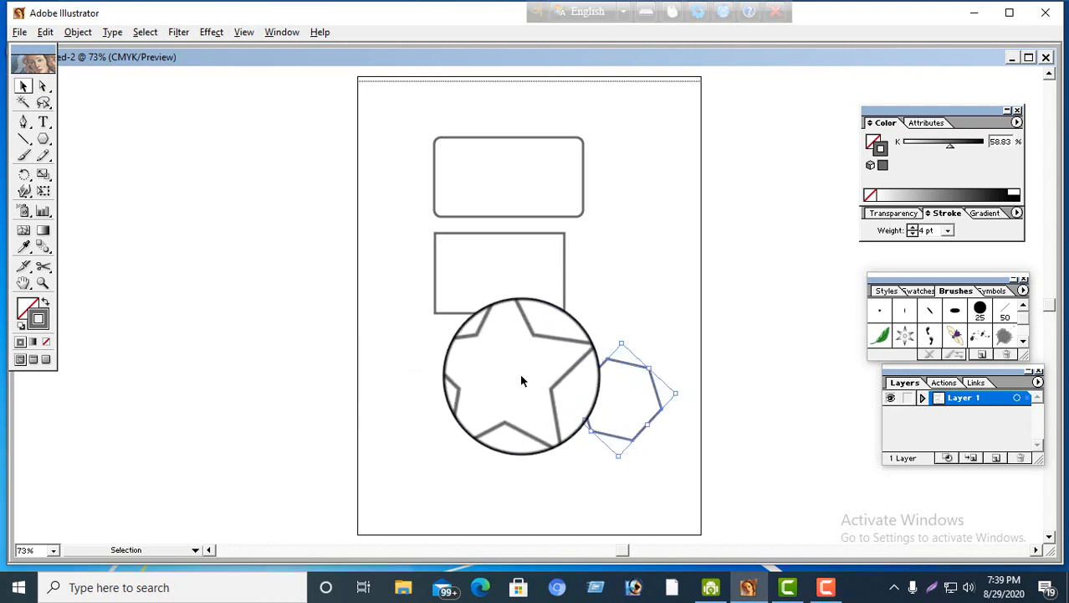
left_click(529, 352, "shift")
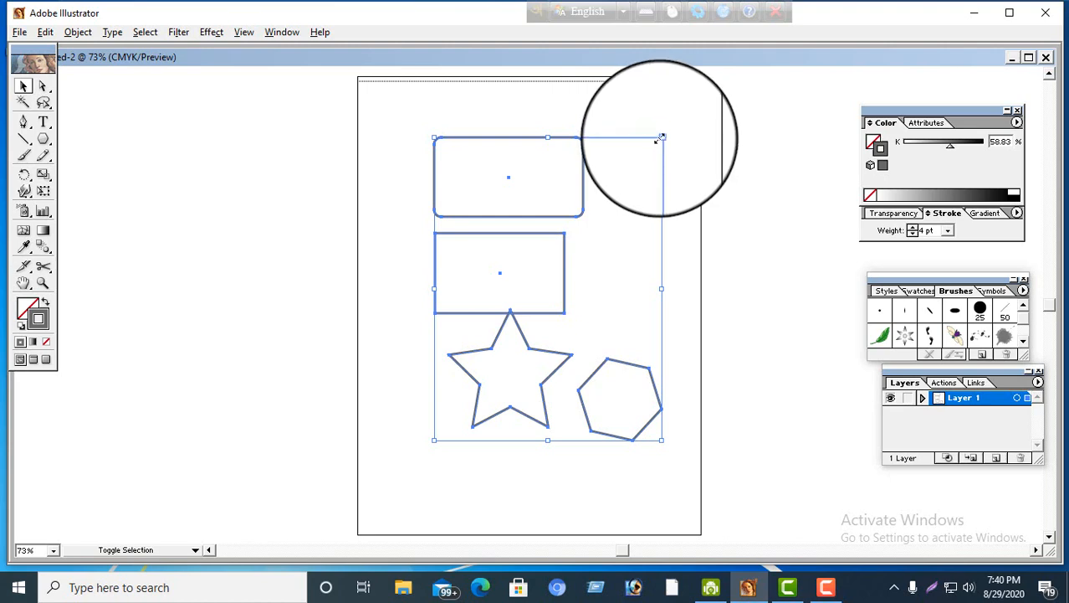
Scale the four selected shapes down together in proportion toward their lower-left corner
left_click_drag(661, 137, 637, 171)
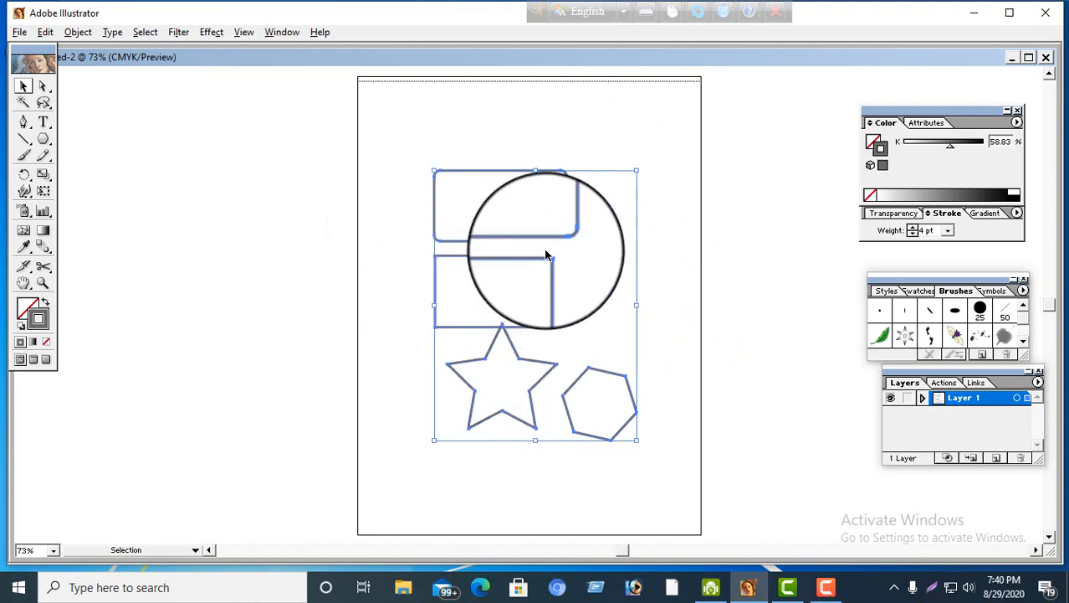
left_click(387, 328)
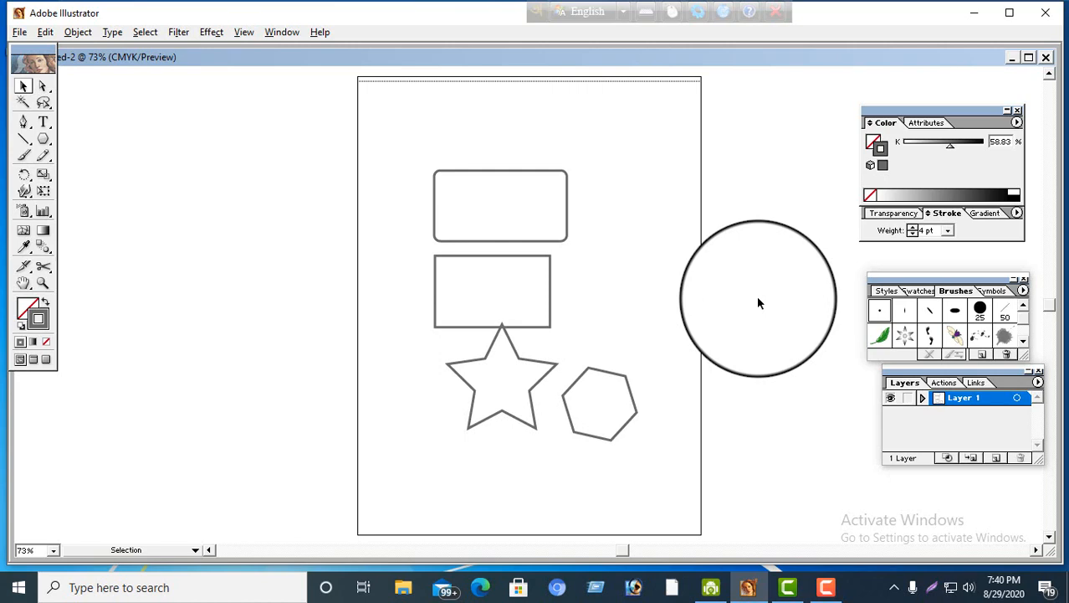
key("ctrl+z")
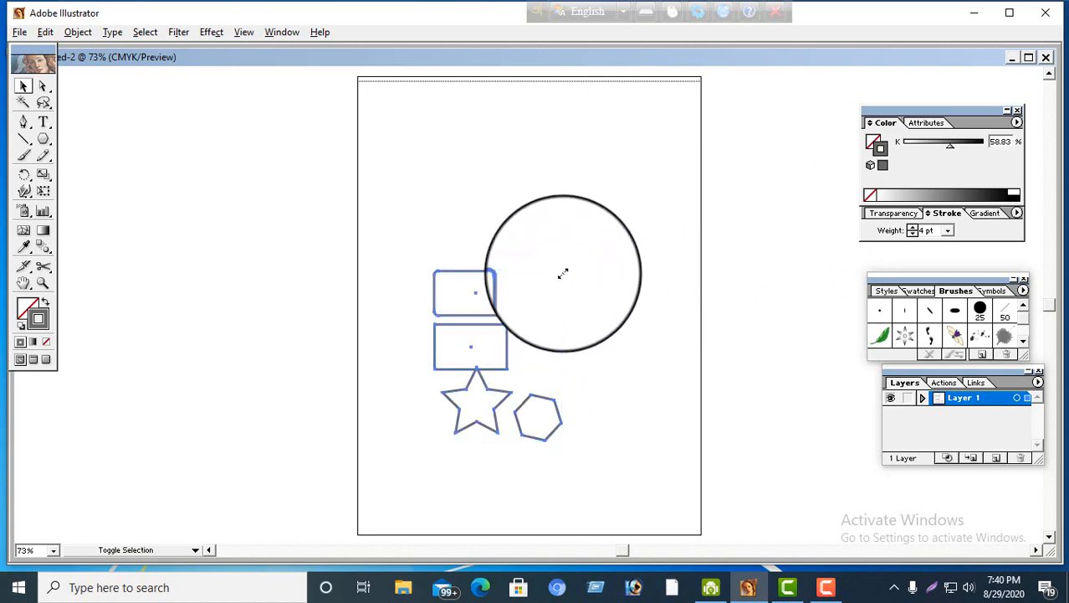
left_click_drag(563, 269, 632, 178)
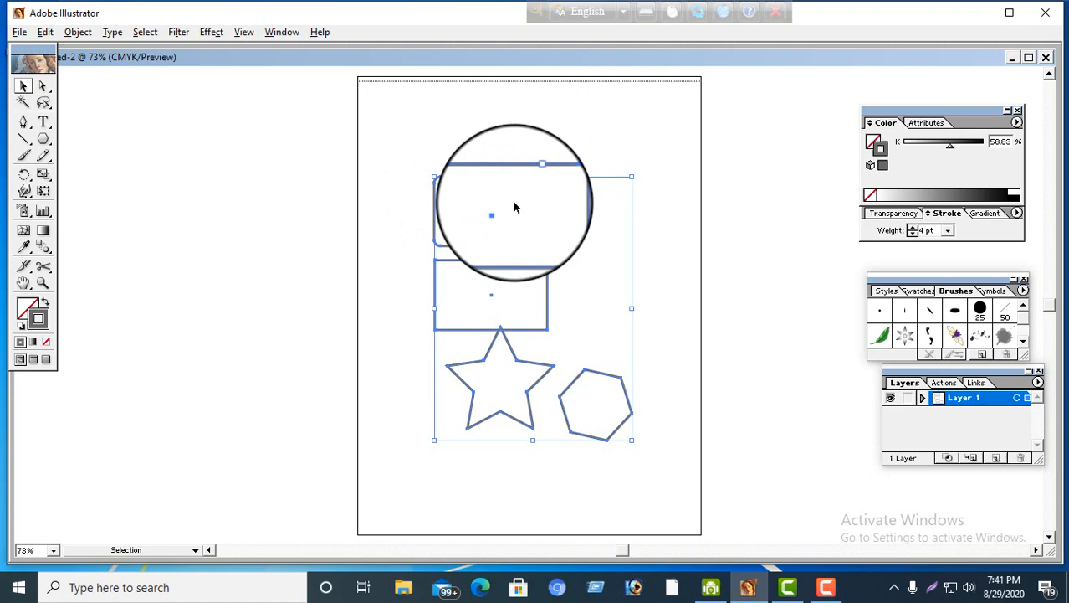
Remove the rounded rectangle from the selection of four shapes and move the toolbox clear of the window's edge
key("shift")
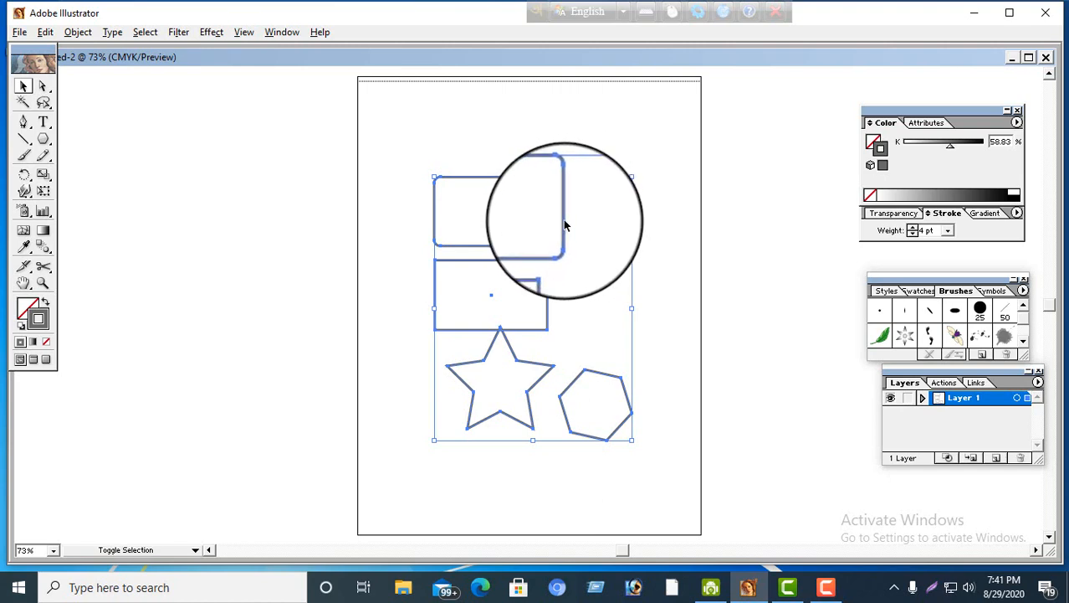
left_click(564, 221, "shift")
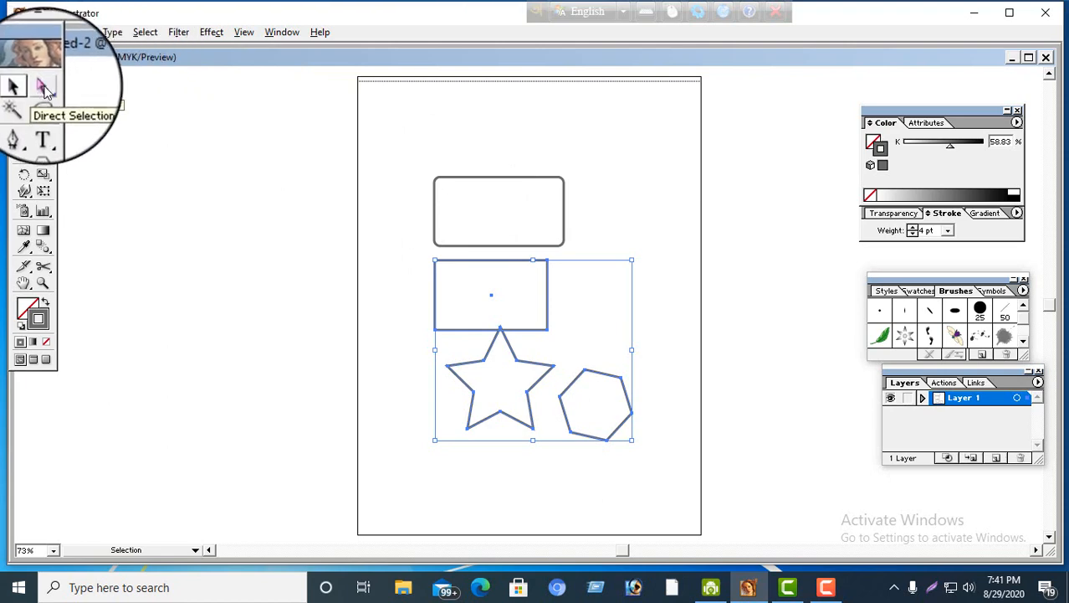
left_click_drag(27, 45, 81, 91)
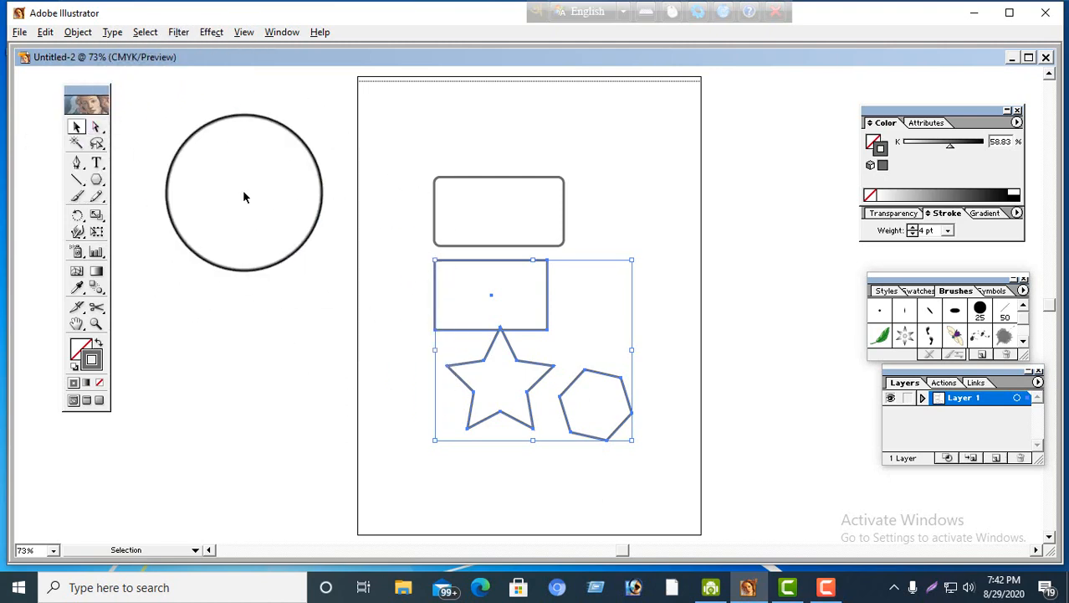
Select all four shapes with the Direct Selection tool and narrow the selection to the rounded rectangle
left_click(96, 126)
left_click_drag(414, 158, 656, 428)
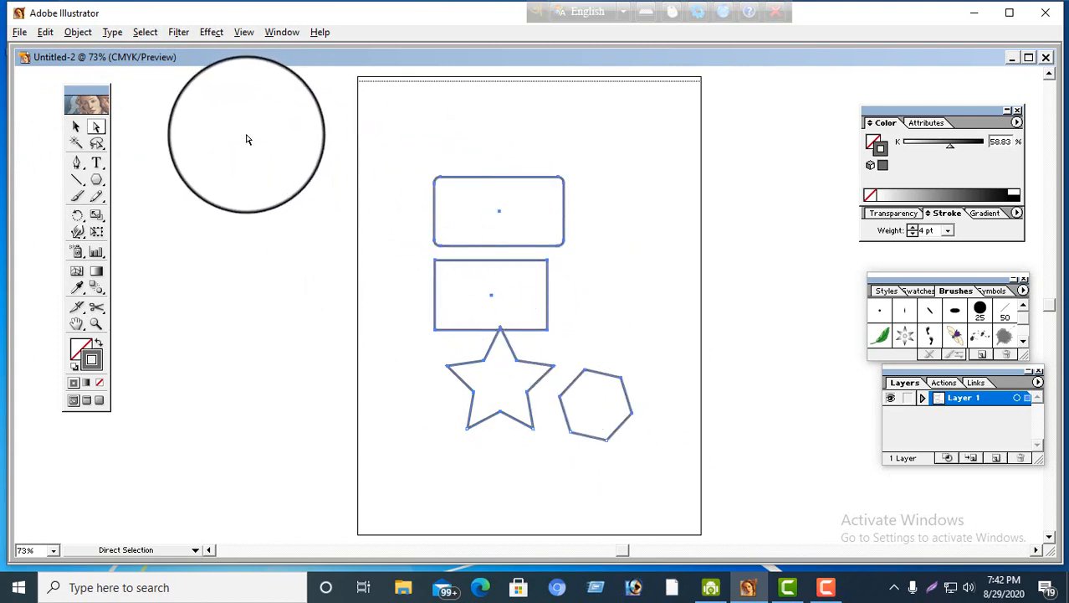
left_click(464, 178)
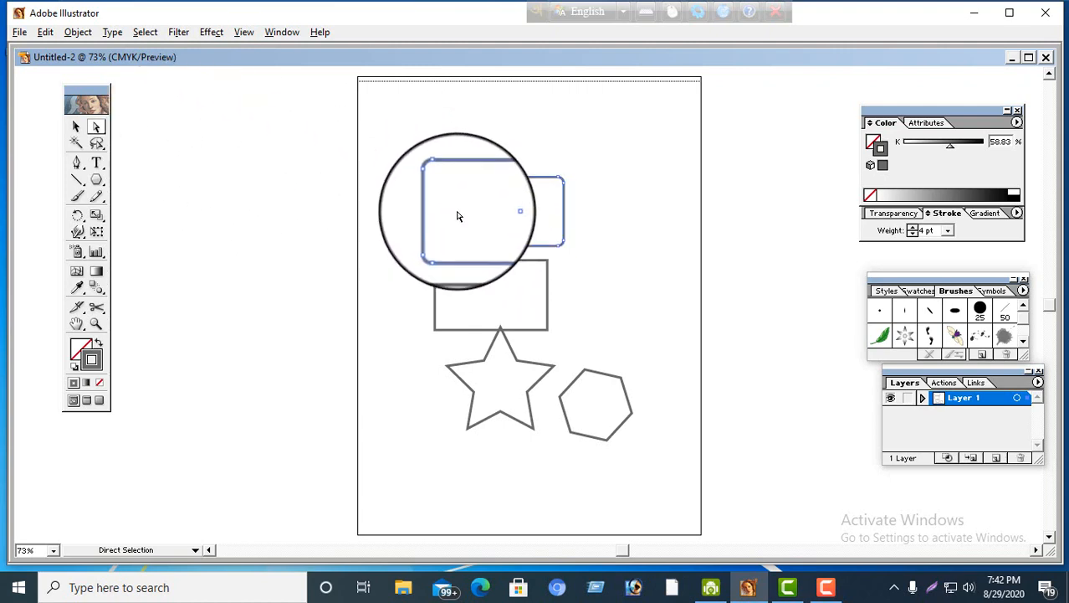
left_click(466, 192)
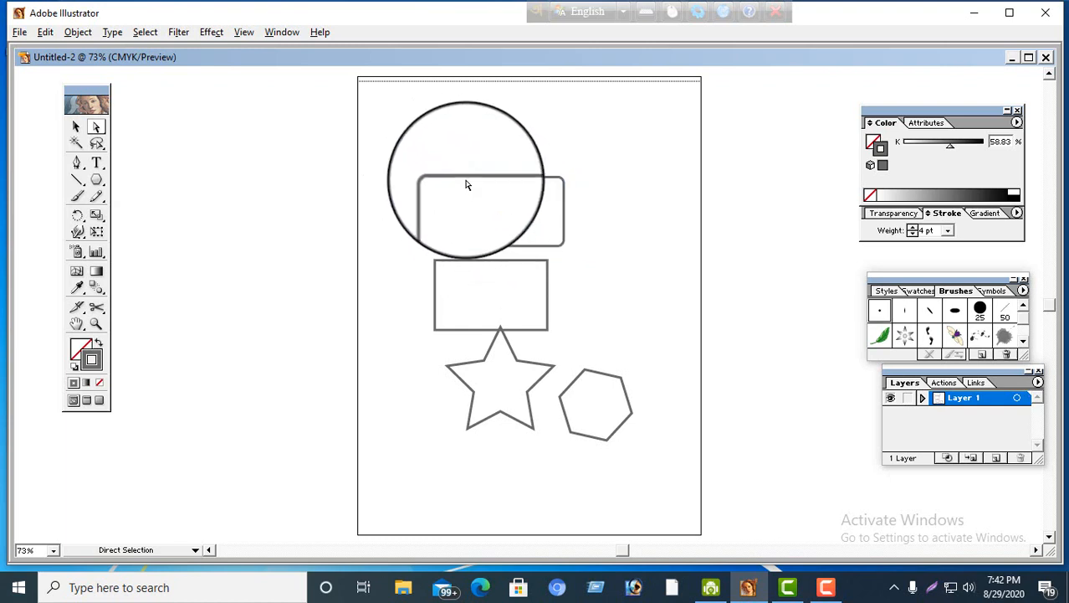
left_click(464, 178)
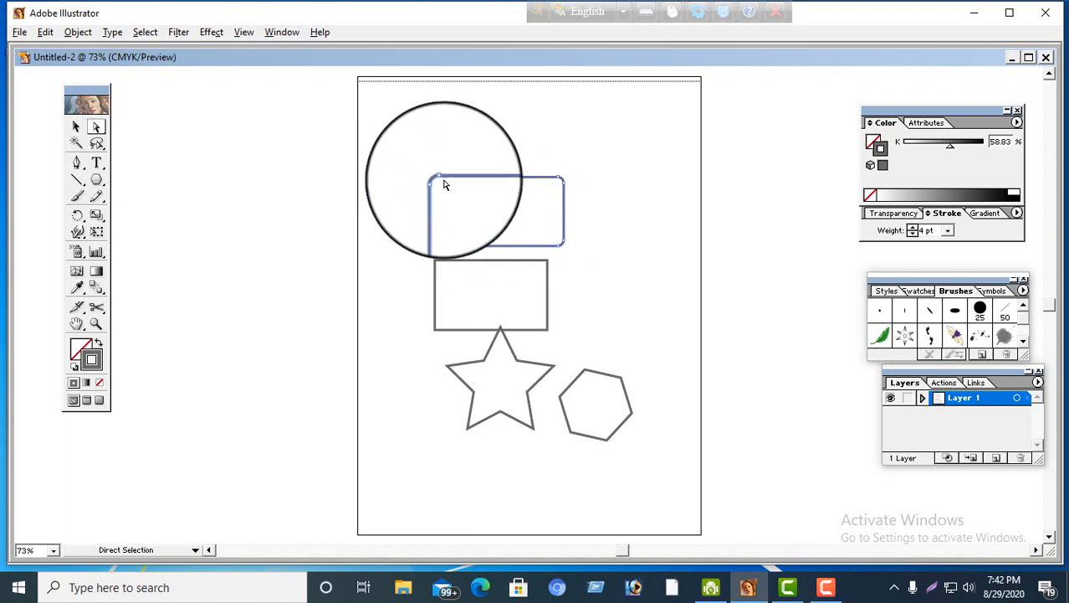
Clear the selection, select the whole star with the Selection tool, and deselect it
left_click(77, 128)
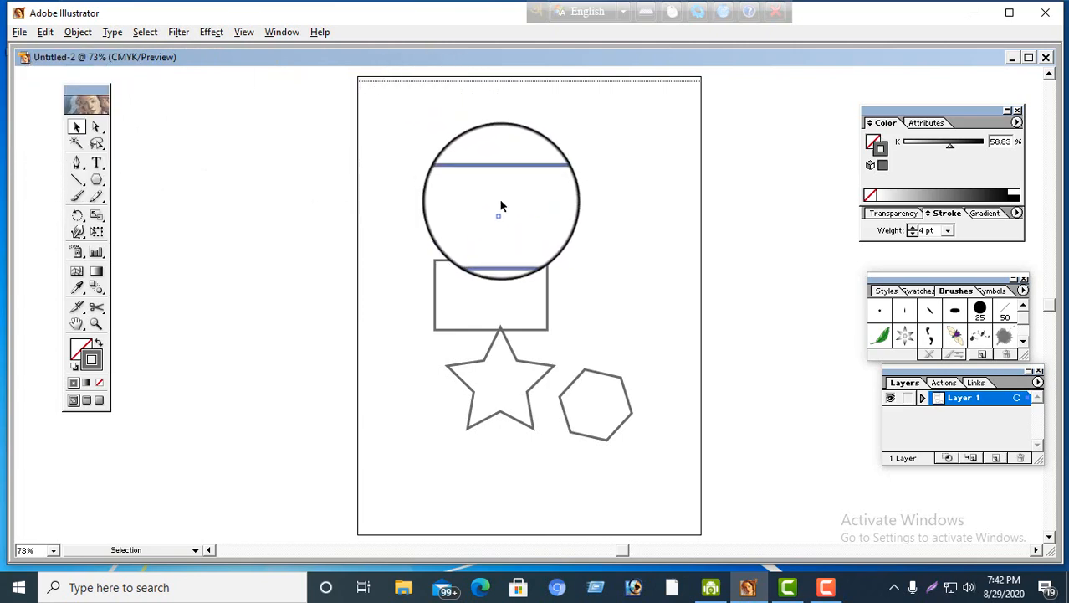
left_click(191, 143)
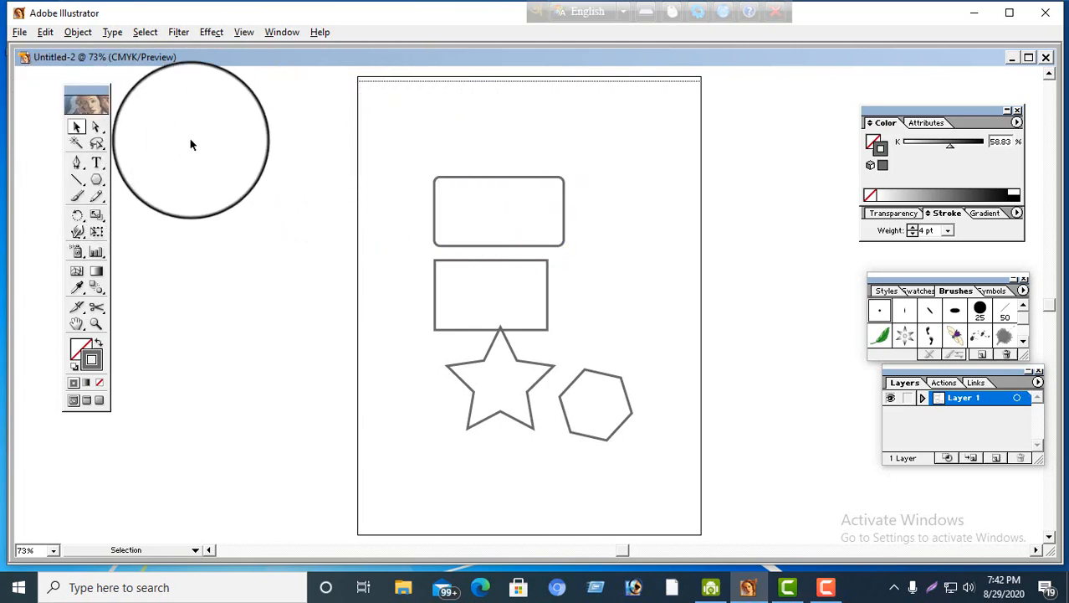
left_click(469, 368)
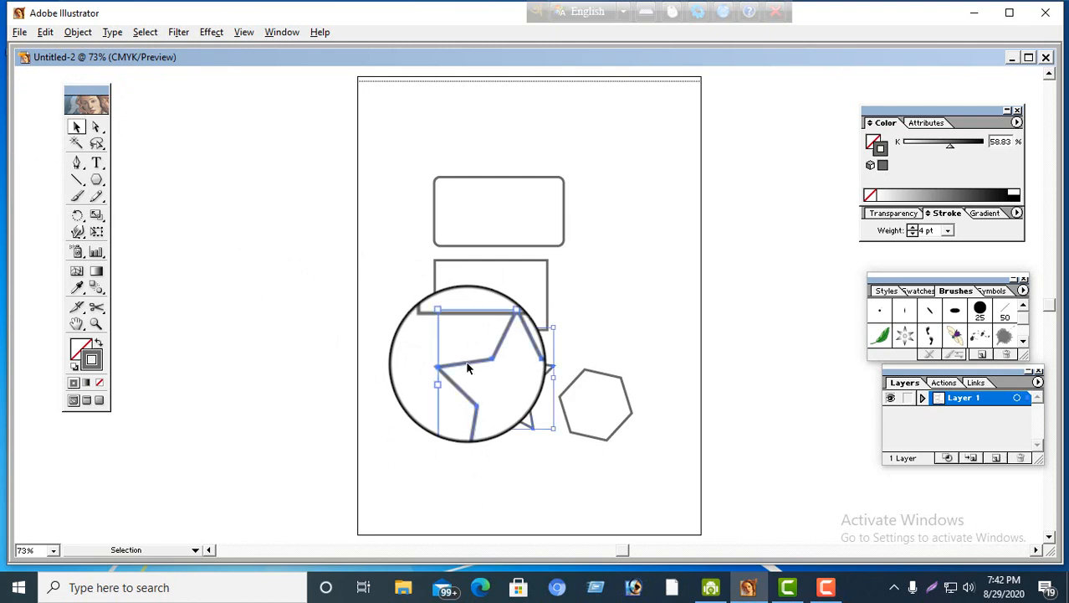
left_click(468, 205)
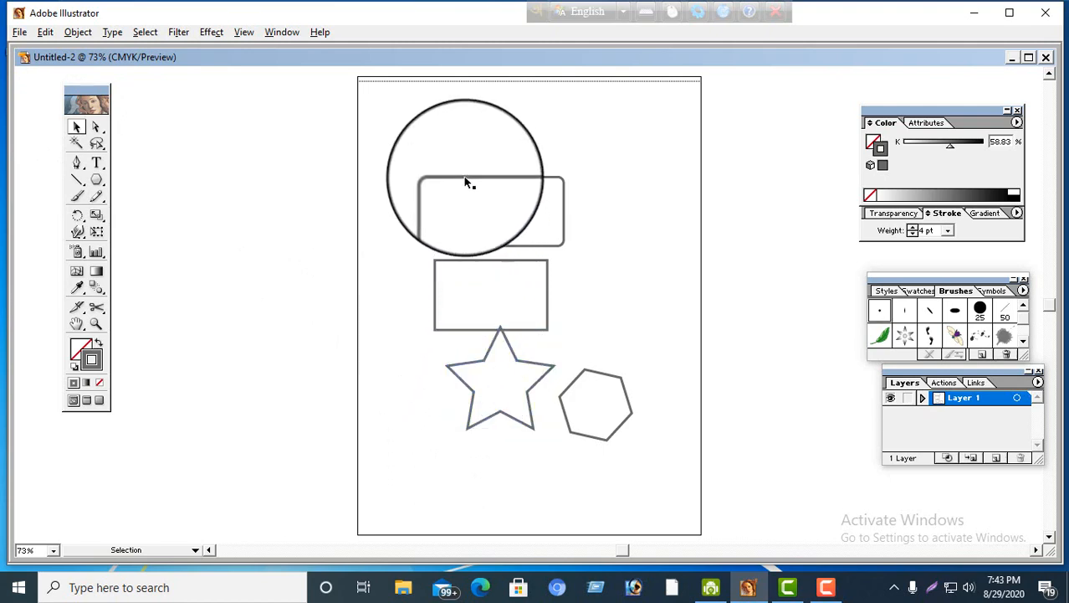
Delete the rounded rectangle, the plain rectangle and the hexagon, keeping only the star
left_click(466, 178)
key("Delete")
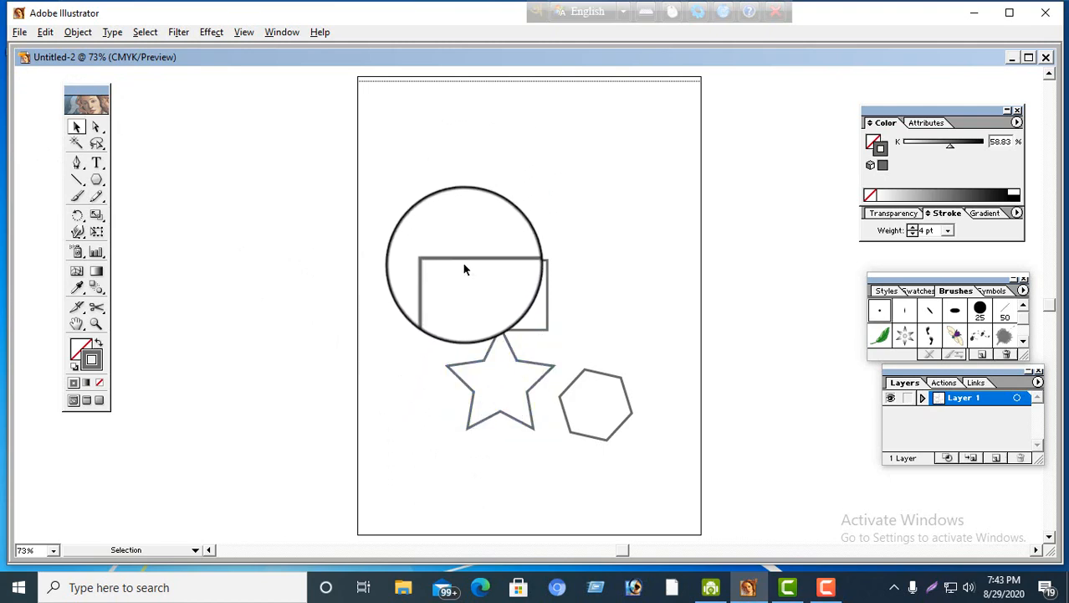
left_click(462, 261)
key("Delete")
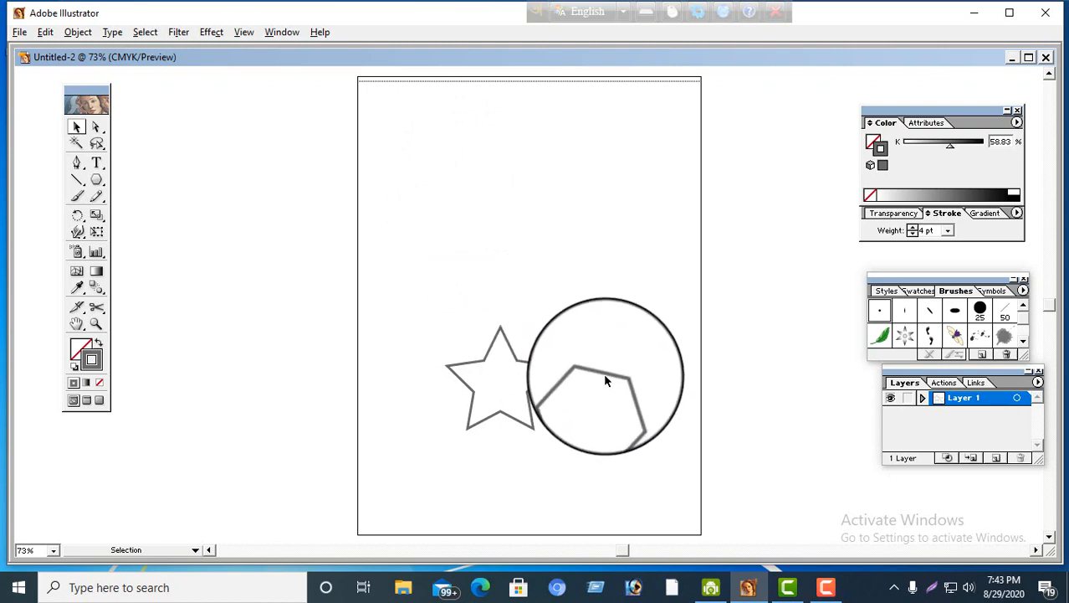
left_click(607, 377)
key("Delete")
Enlarge the star to over twice its size and move it to the upper middle of the page
left_click(496, 333)
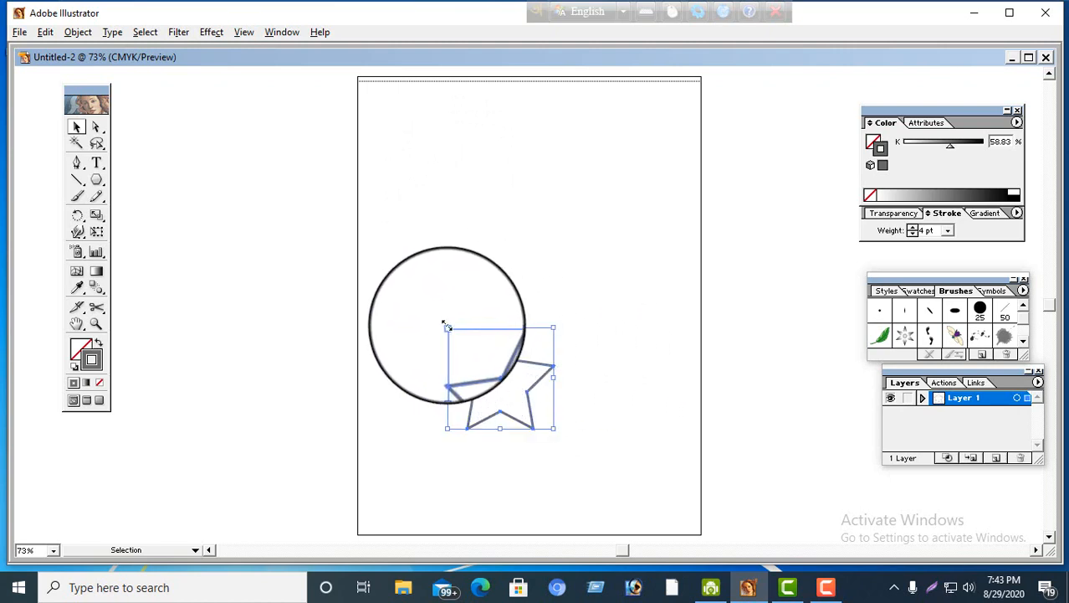
left_click_drag(447, 329, 385, 178)
left_click_drag(479, 293, 553, 193)
left_click_drag(614, 334, 685, 399)
left_click_drag(519, 238, 479, 234)
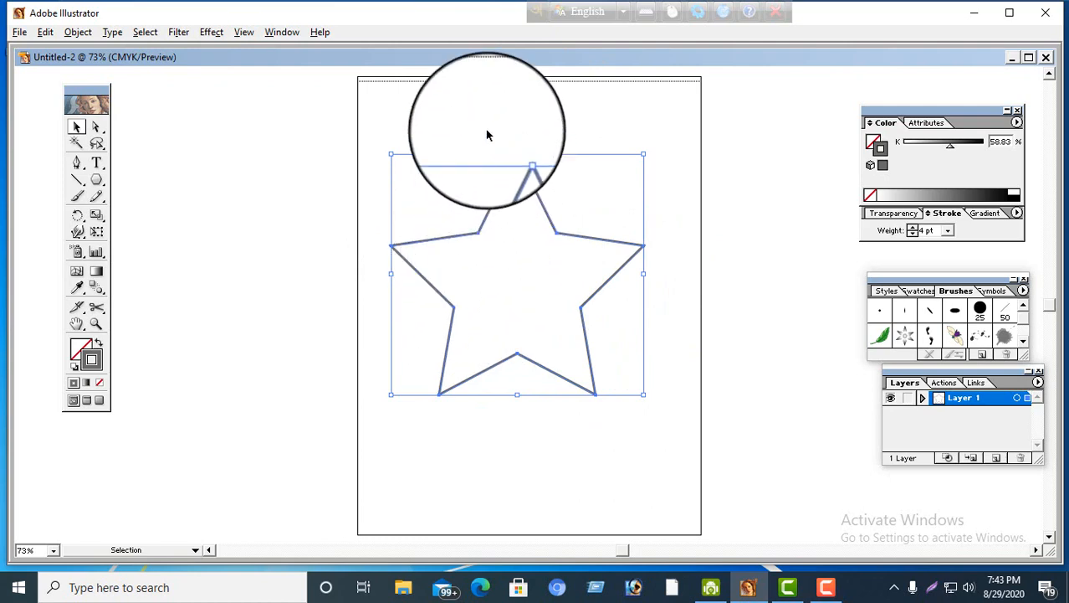
Reselect the star with the Selection tool, and select its outline with Direct Selection to expose the anchor points
left_click(490, 211)
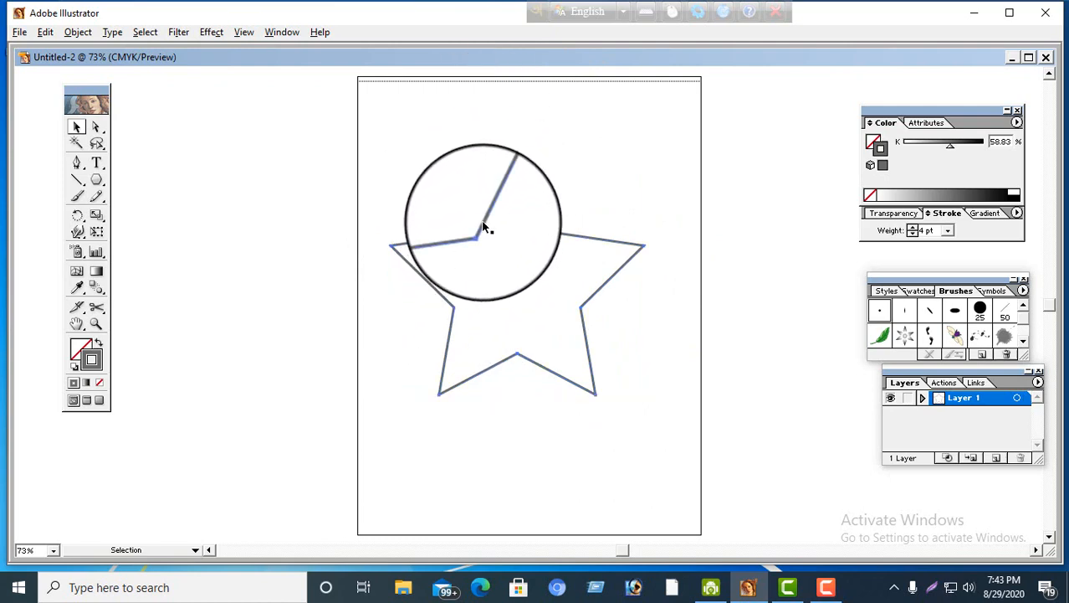
left_click(483, 224)
left_click(96, 126)
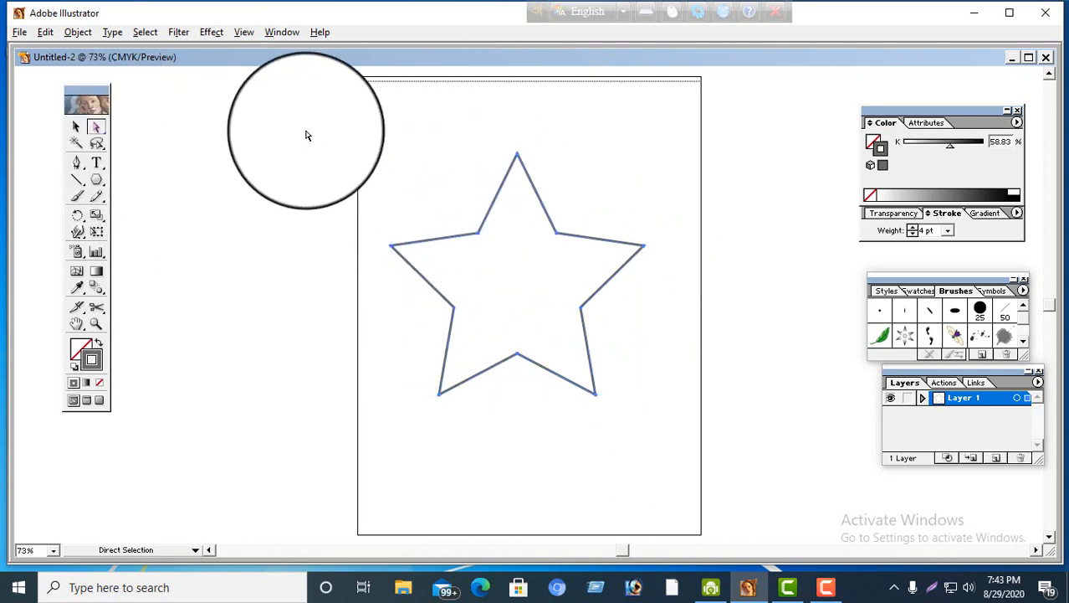
left_click(438, 242)
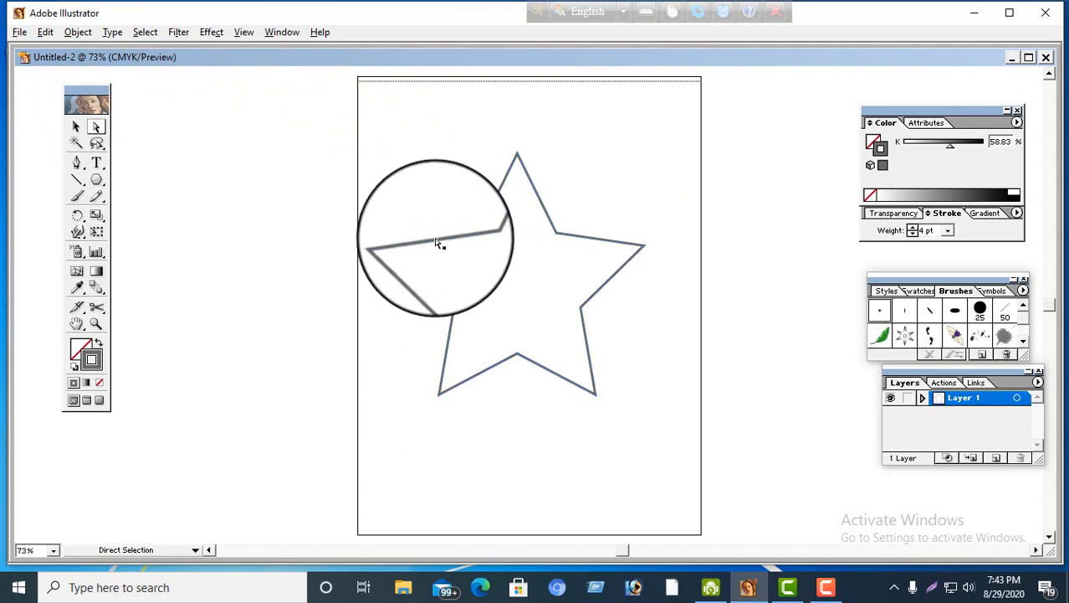
left_click(433, 239)
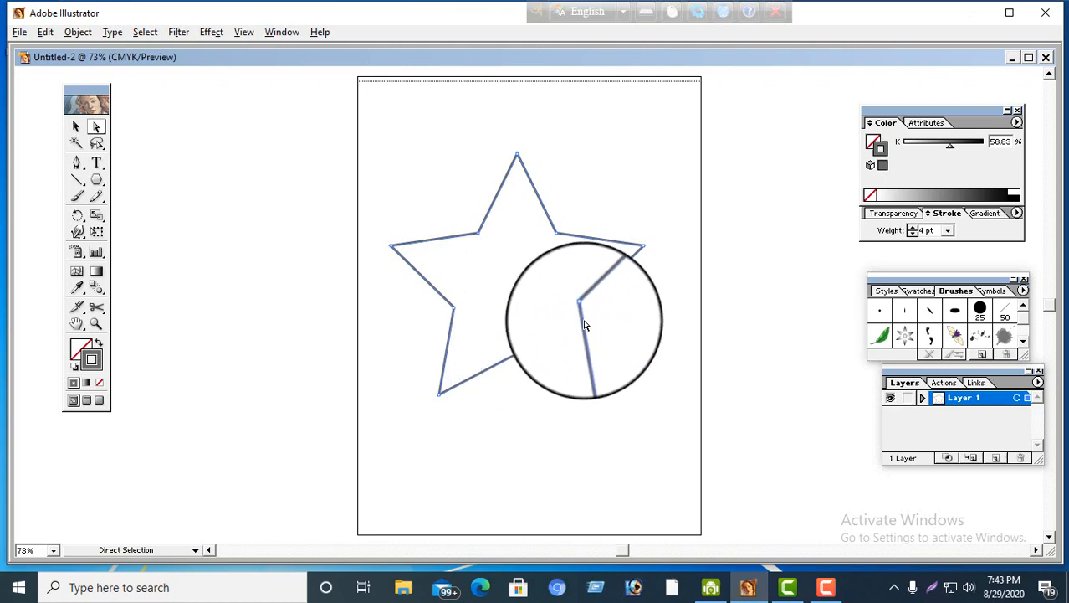
left_click_drag(566, 228, 517, 159)
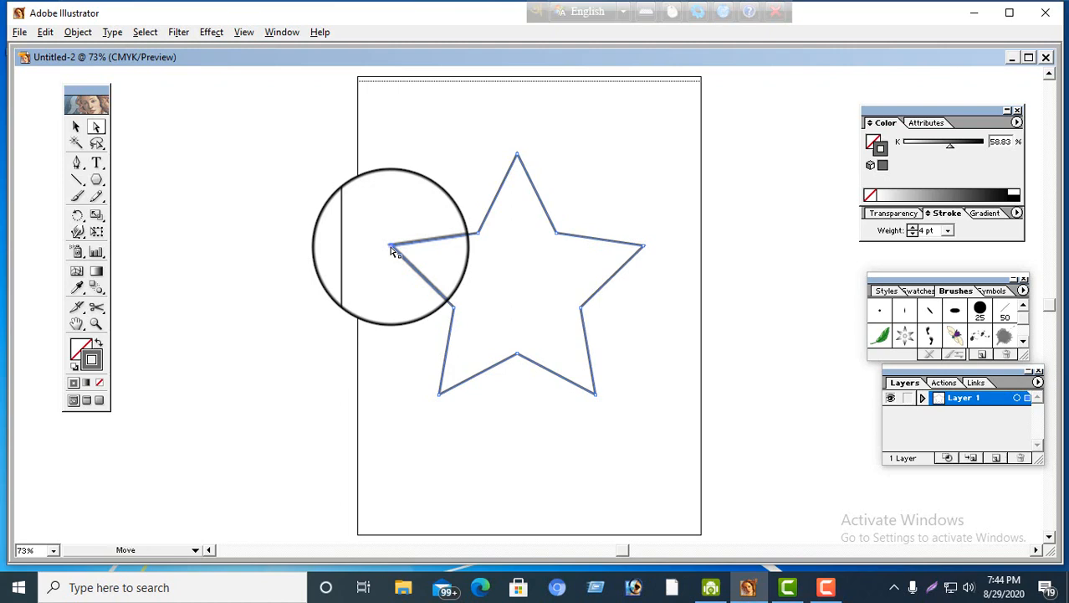
Pull the star's left, lower-right, right and top points outward past the page edges, and raise the left point
left_click_drag(391, 248, 299, 251)
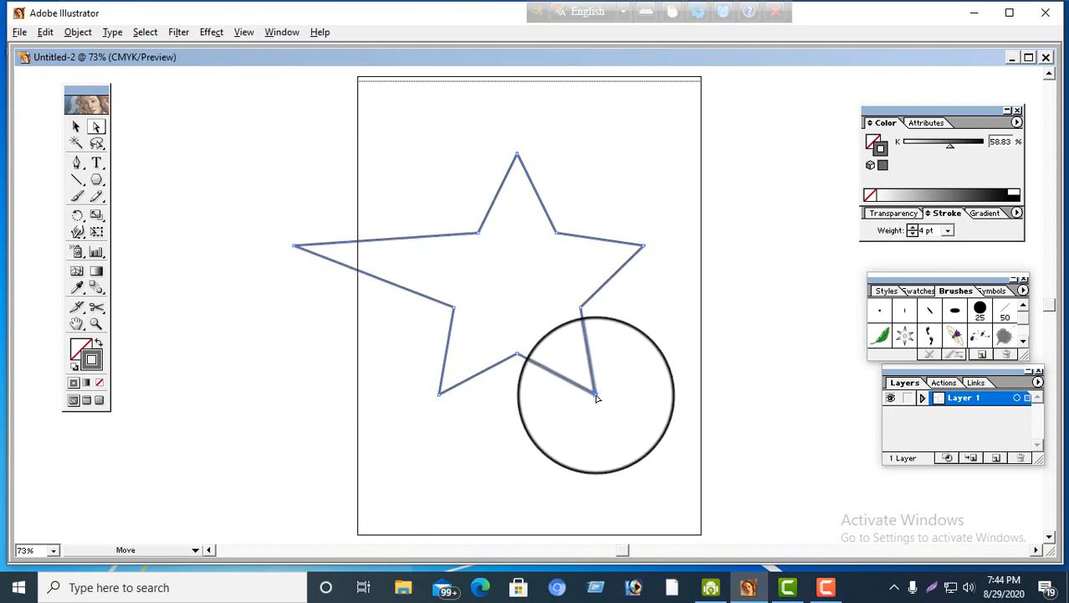
left_click_drag(597, 399, 667, 485)
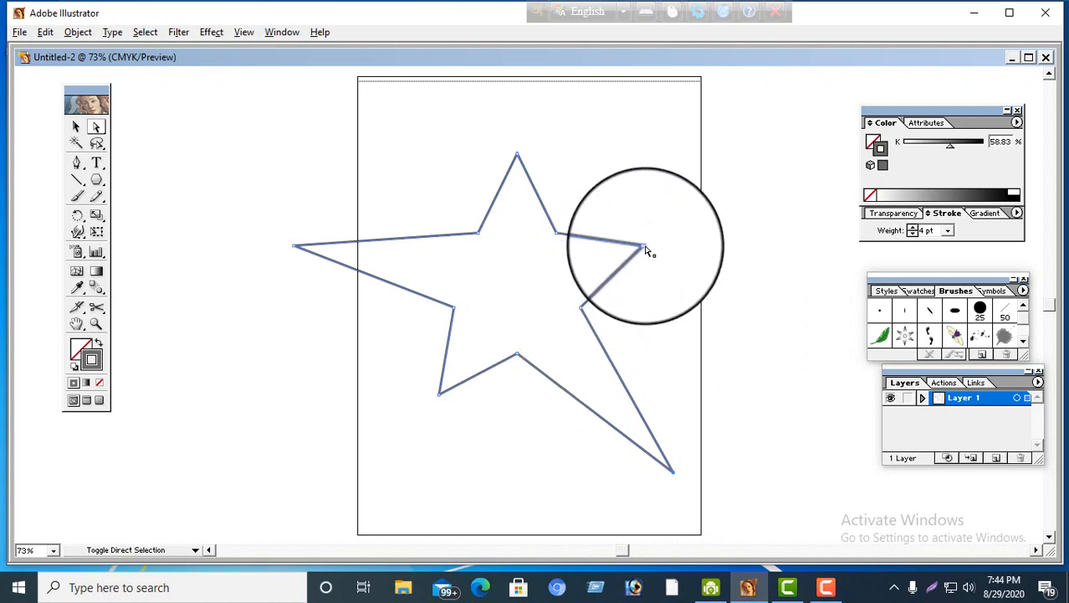
left_click_drag(645, 247, 727, 164)
left_click_drag(517, 155, 521, 72)
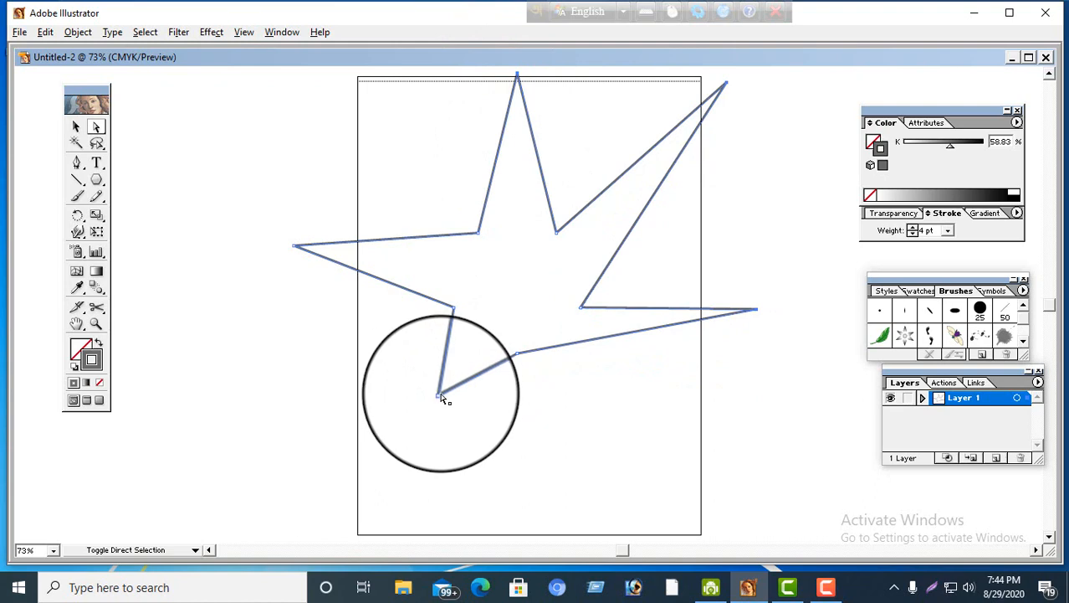
left_click_drag(441, 400, 437, 489)
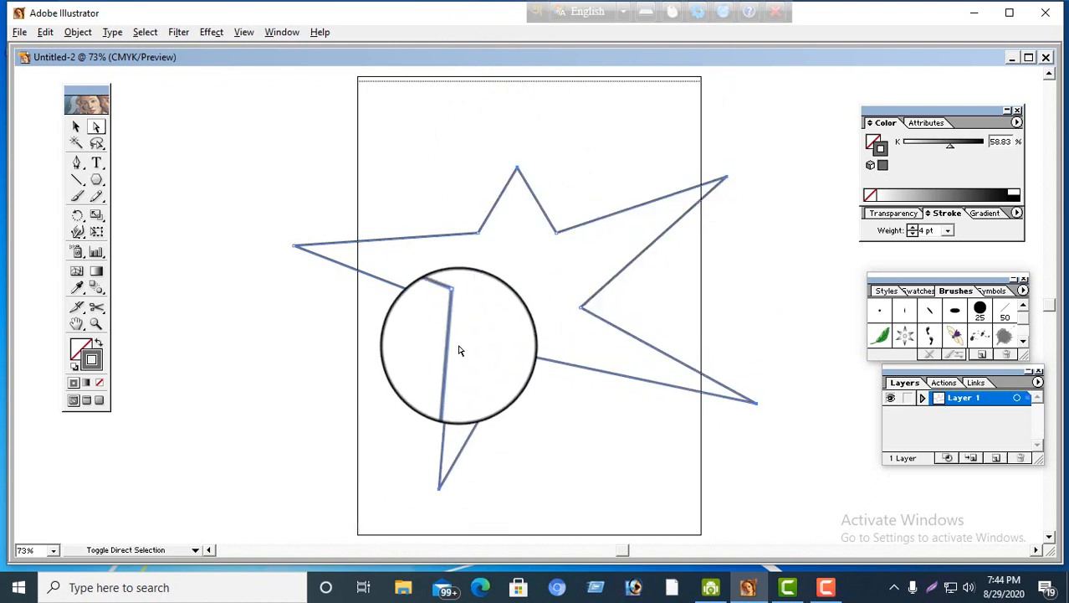
left_click_drag(296, 246, 294, 152)
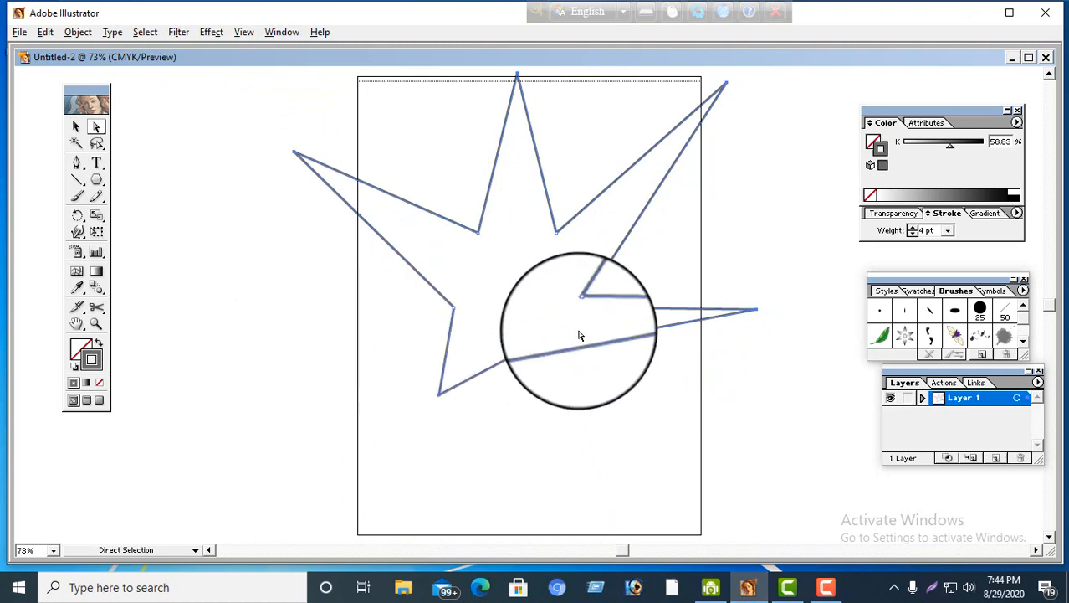
Move the star's bottom and left inner anchor points outward and its upper-left inner anchor point downward
left_click(530, 398)
left_click(510, 357)
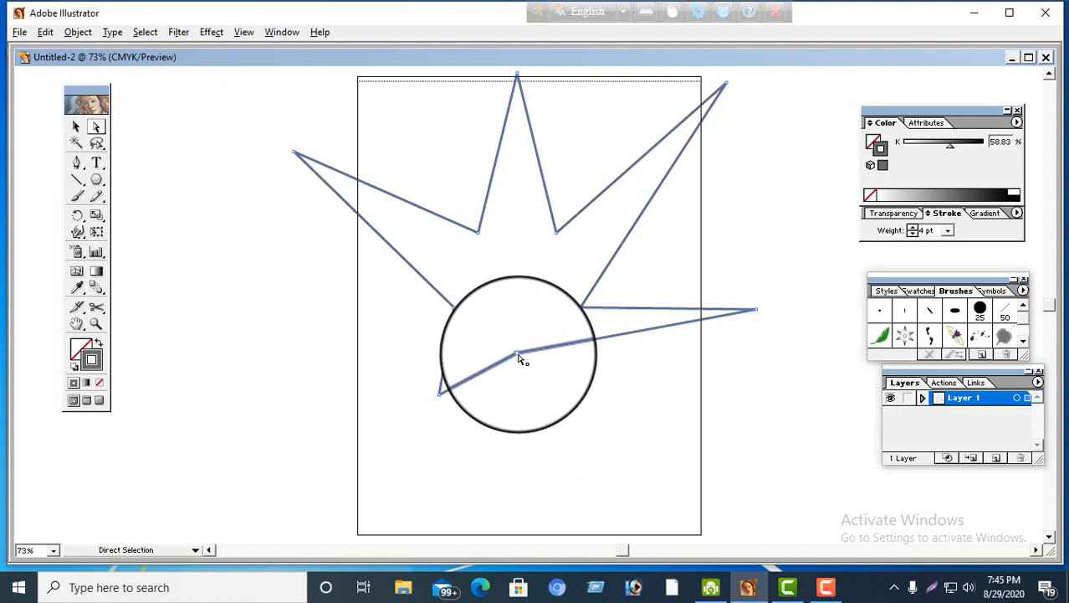
left_click_drag(519, 358, 474, 434)
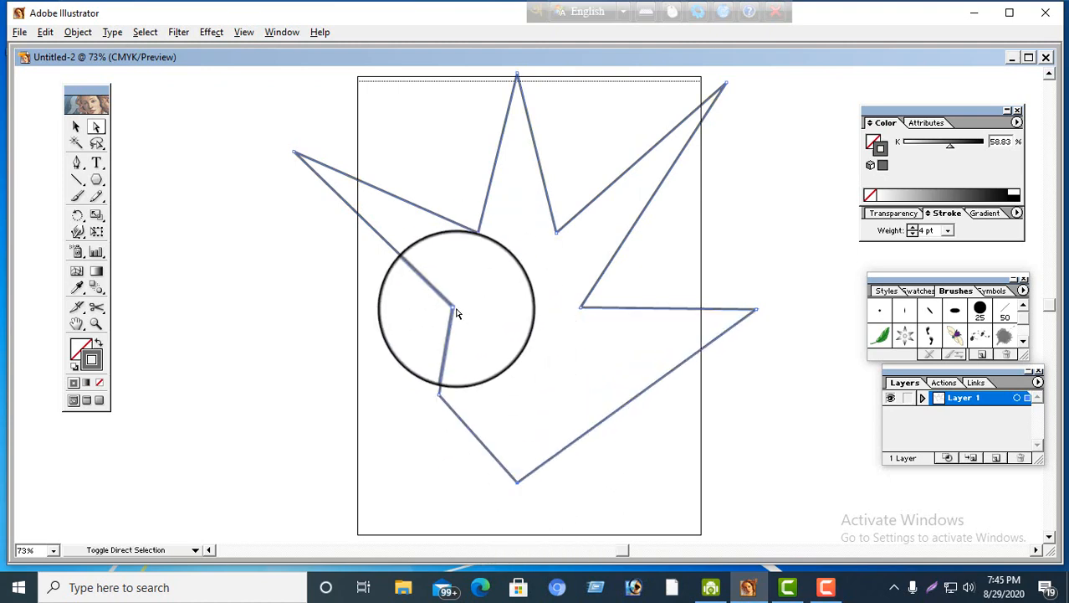
left_click_drag(436, 319, 264, 308)
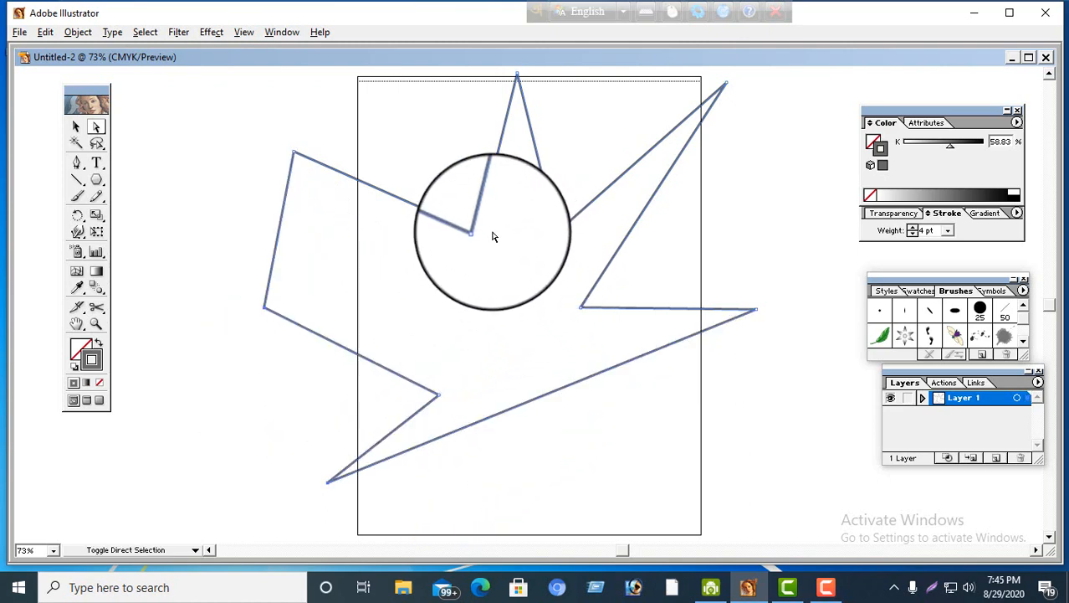
left_click_drag(477, 234, 492, 306)
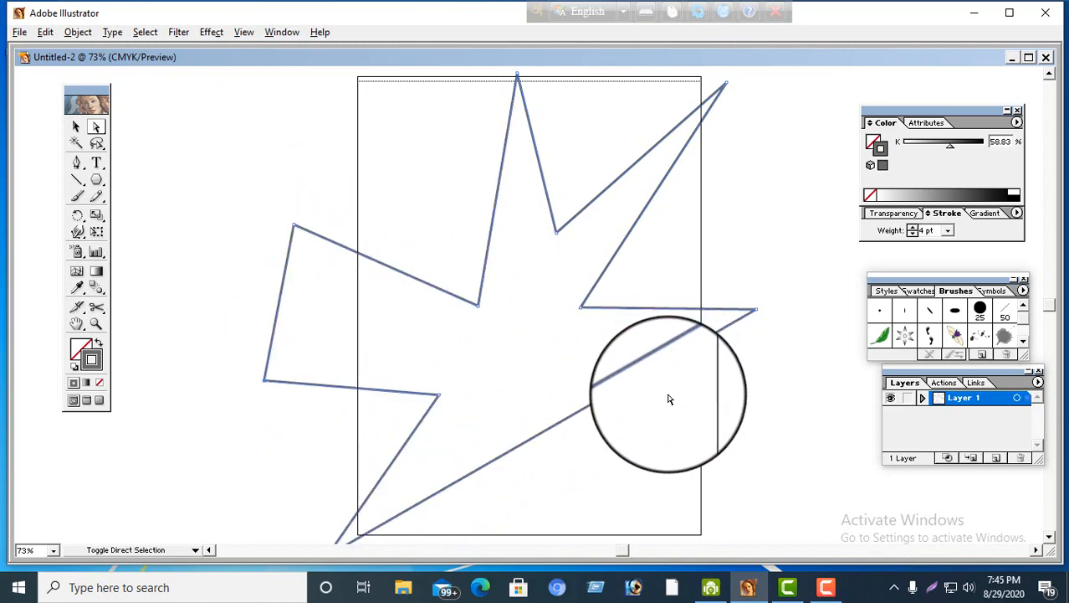
left_click(478, 307)
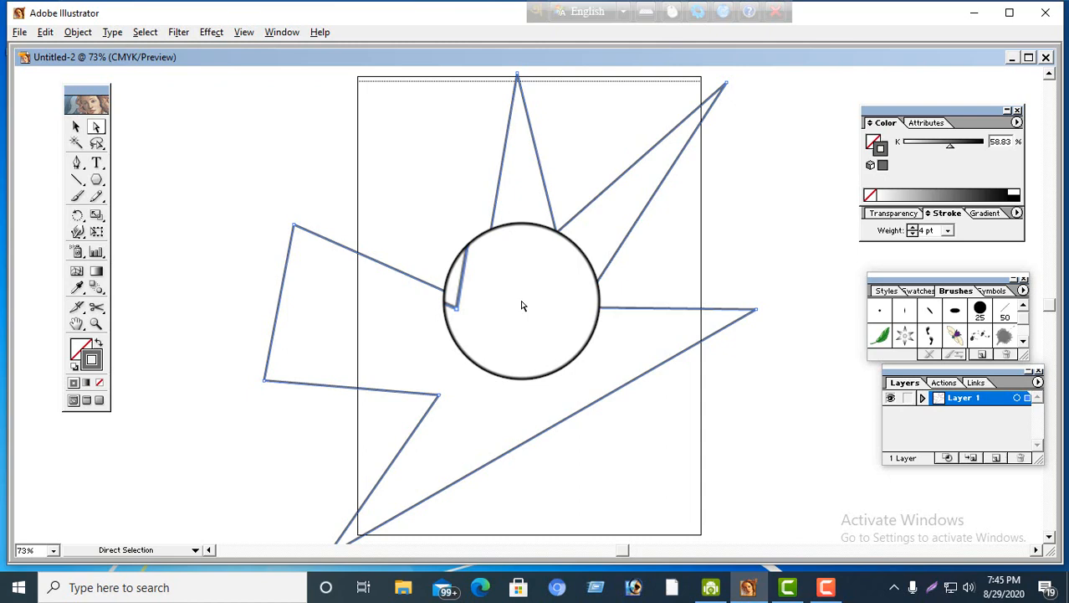
left_click_drag(522, 305, 306, 237)
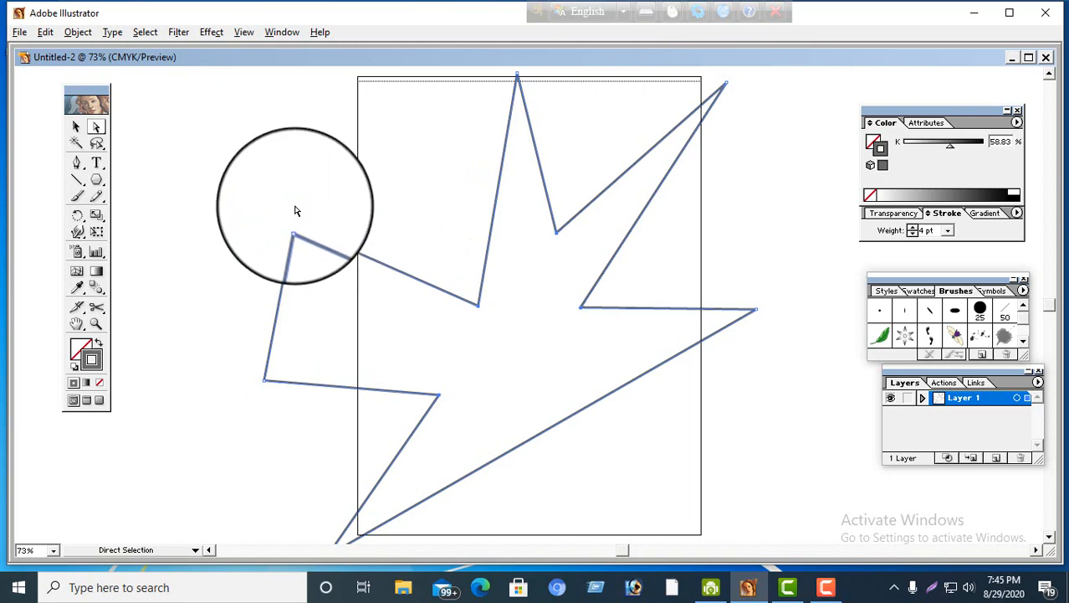
Move the star's upper-left point up to near the page's left edge and delete the whole star
left_click_drag(294, 228, 371, 134)
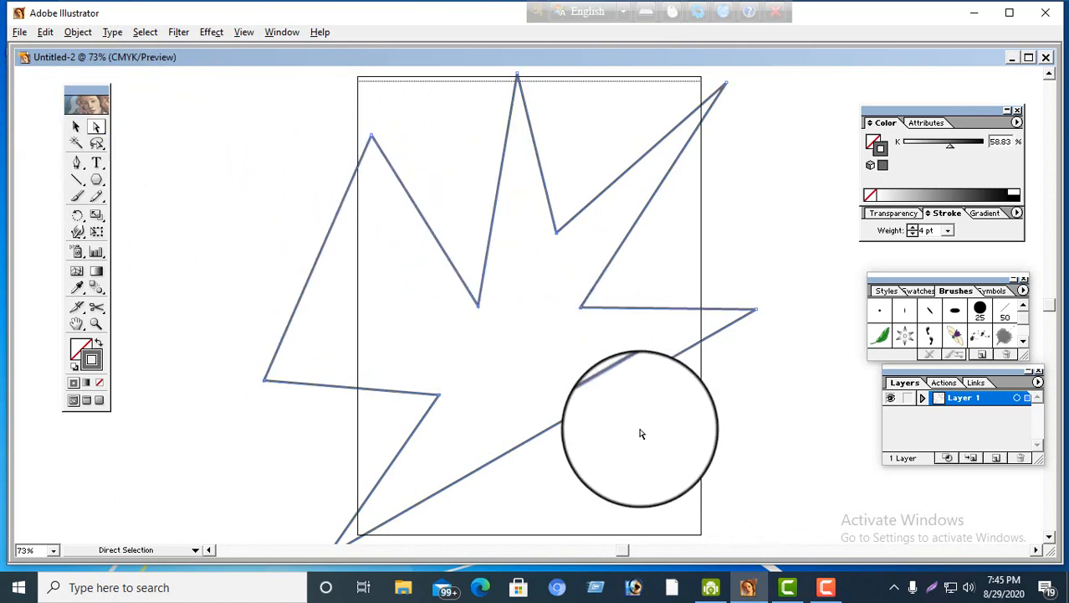
key("Delete")
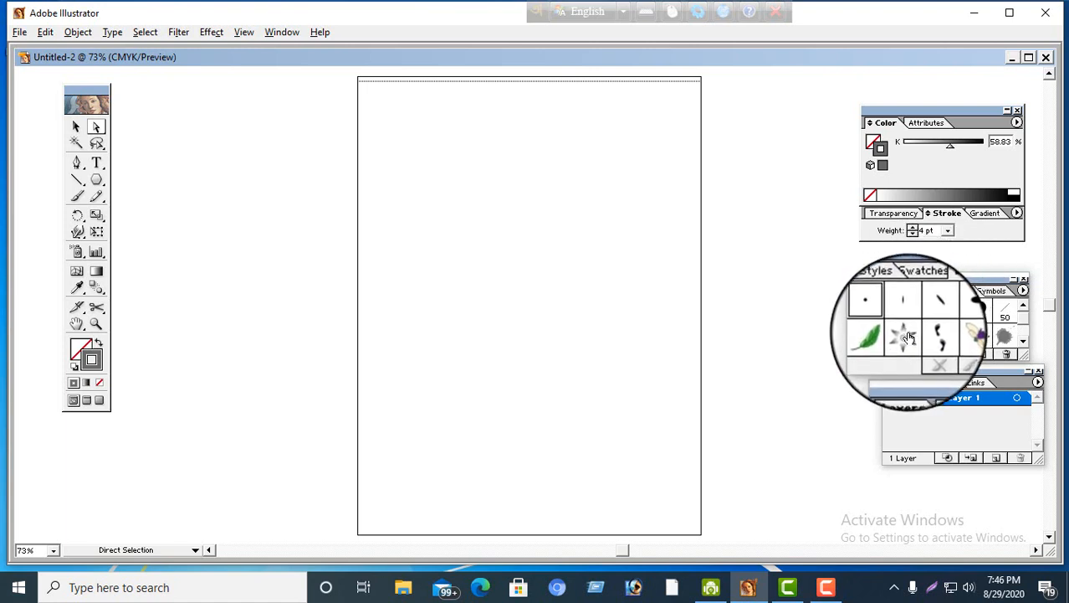
Place the grey star-flower brush artwork in the upper middle of the page and select its individual pieces with Direct Selection
left_click_drag(905, 335, 499, 231)
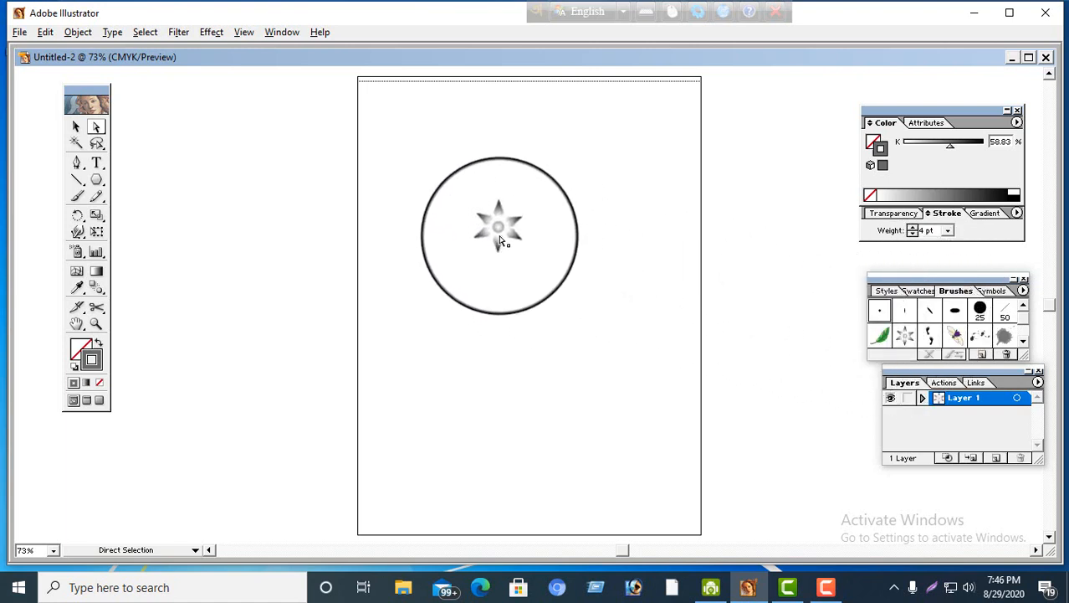
left_click(500, 237)
left_click(509, 231)
left_click(492, 223)
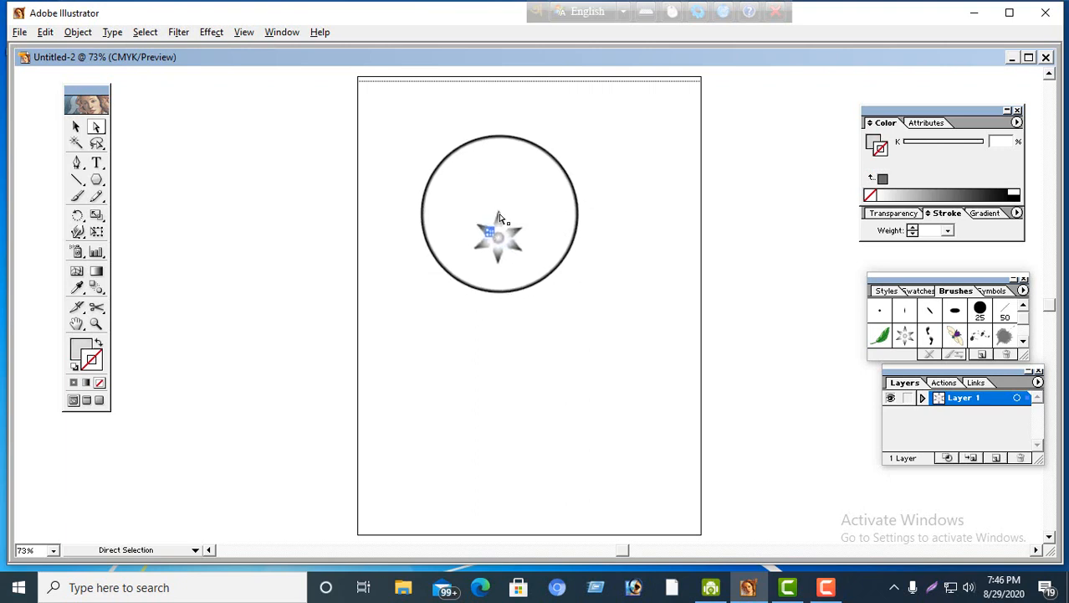
Select the whole flower with the Selection tool, enlarge it to over twice its size and move it near the page's top edge
left_click(76, 127)
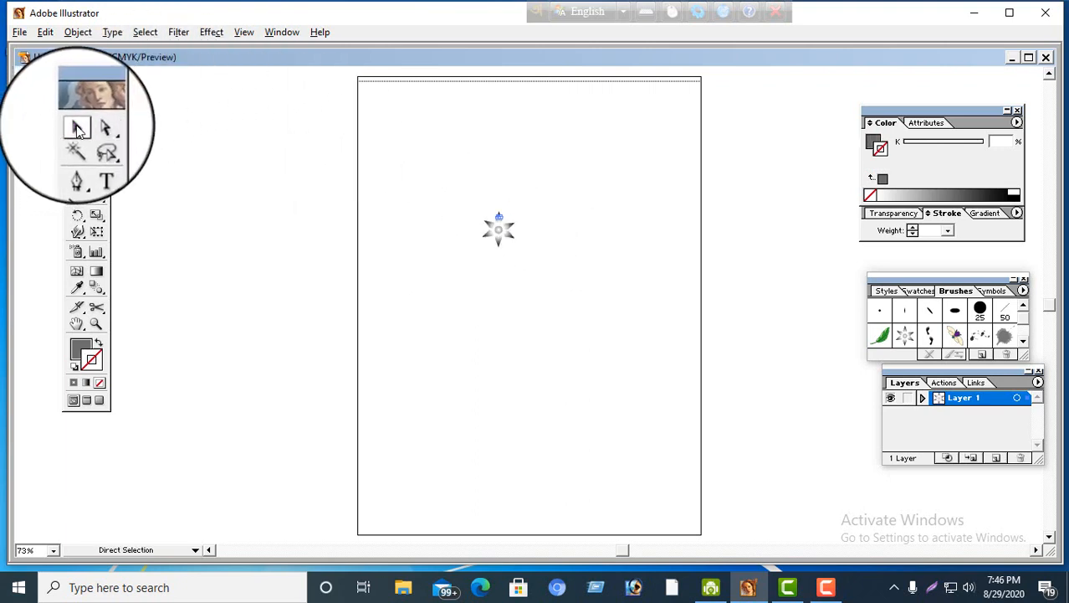
left_click(497, 226)
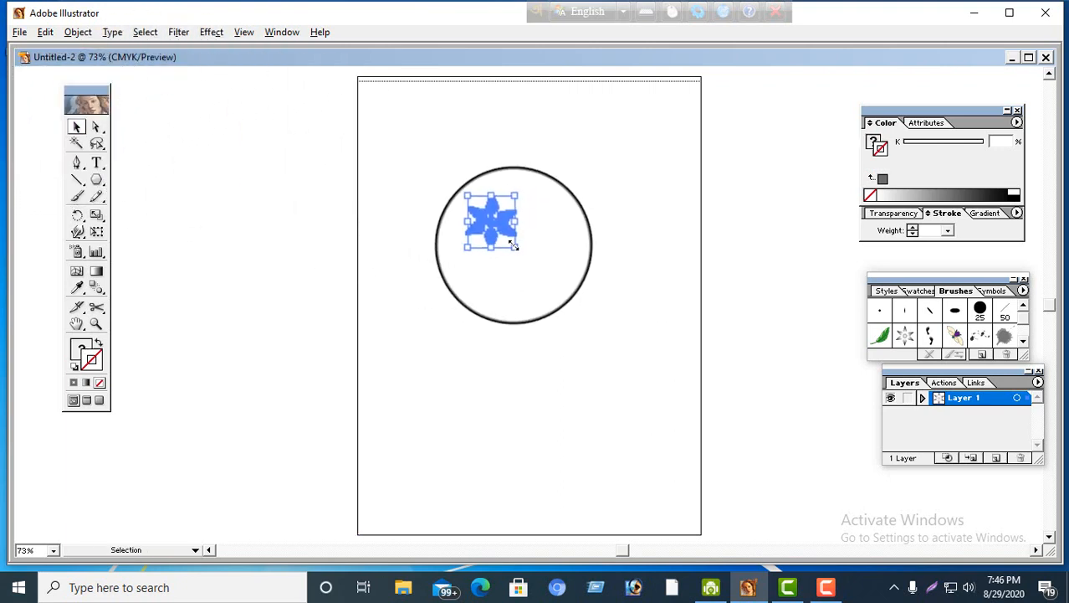
left_click_drag(514, 245, 608, 348)
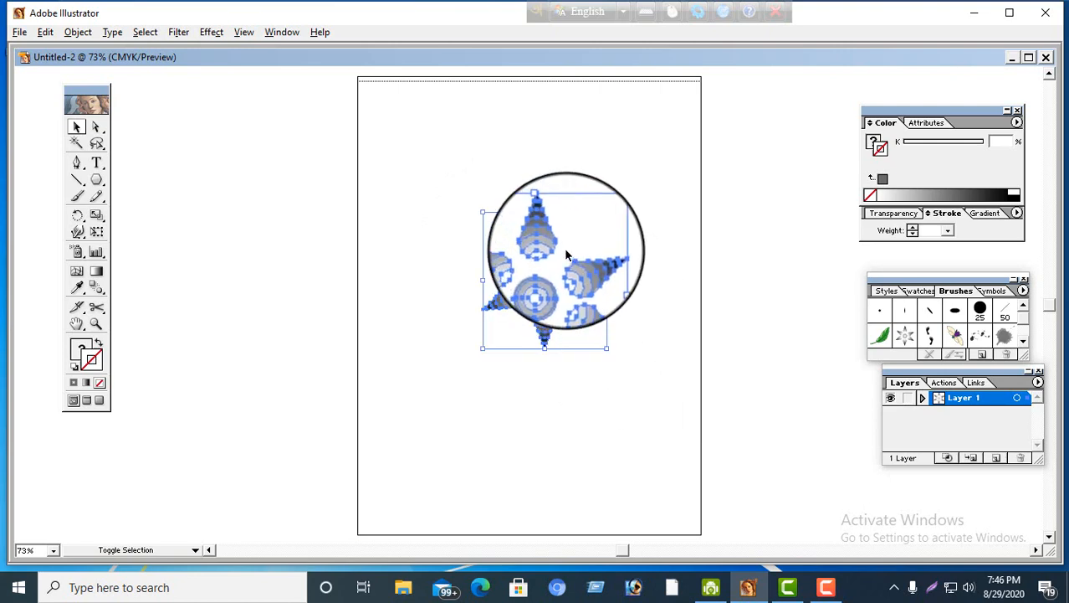
left_click_drag(552, 239, 515, 145)
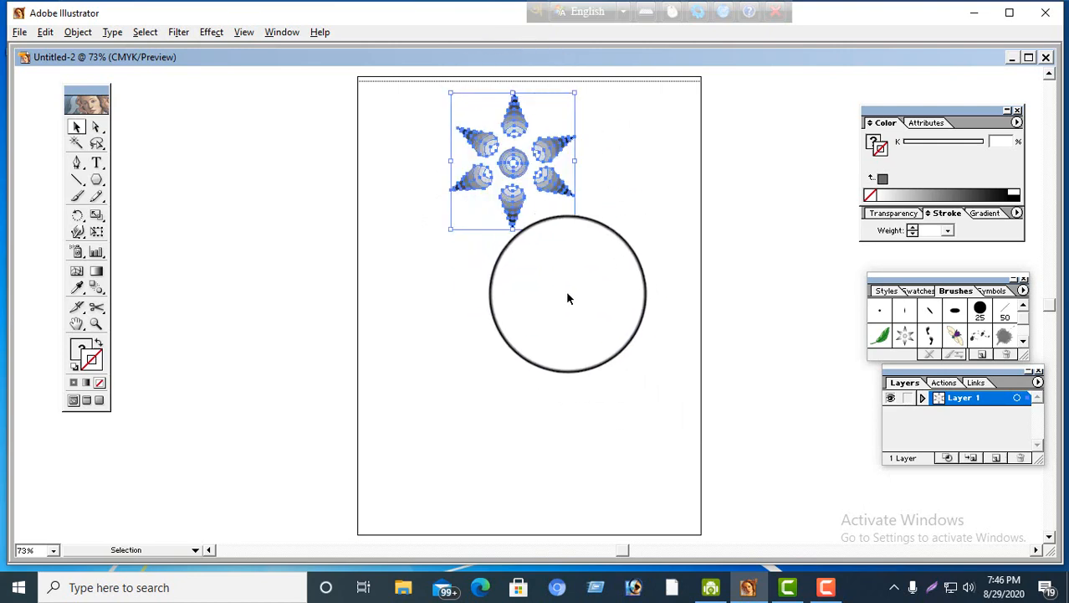
left_click(560, 289)
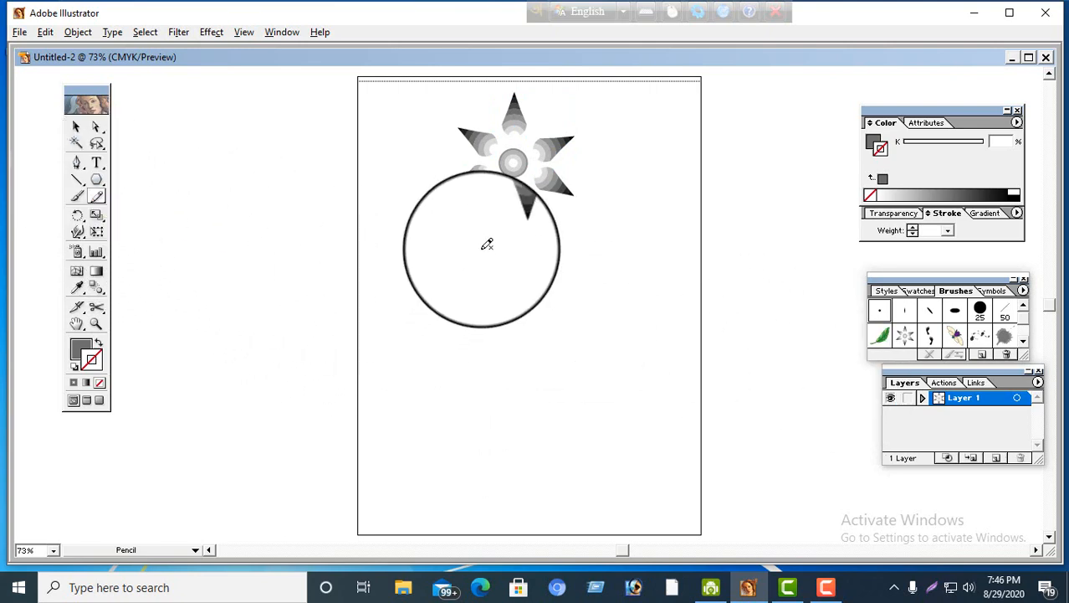
Draw a curved stem down from the flower with the Pencil tool and give it a 9 pt stroke in colour C66666
mouse_move(534, 205)
left_mouse_down()
mouse_move(527, 235)
mouse_move(470, 313)
mouse_move(470, 371)
left_mouse_up()
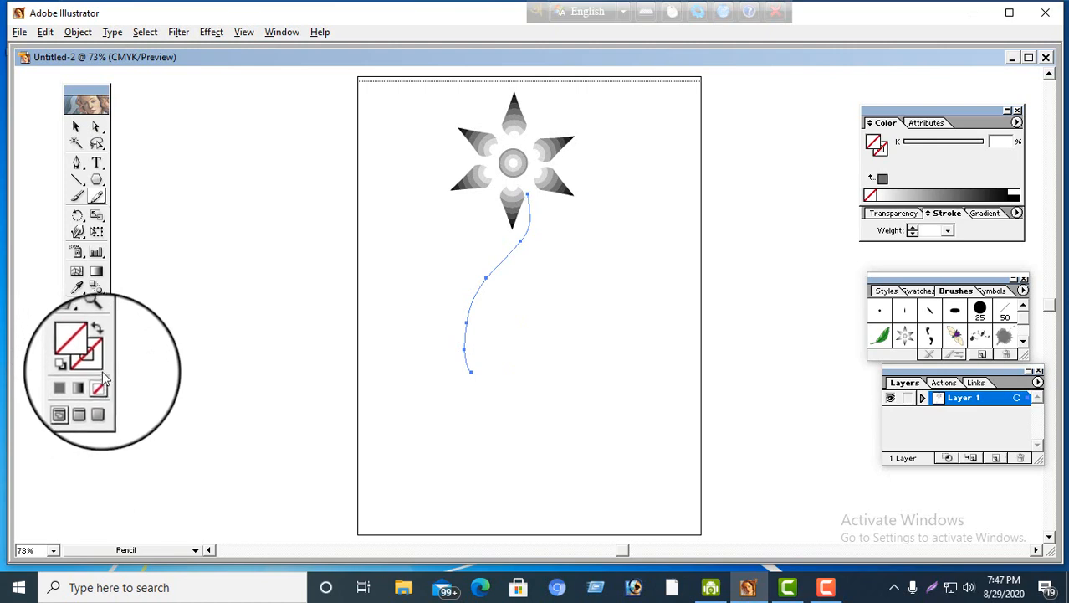
double_click(100, 364)
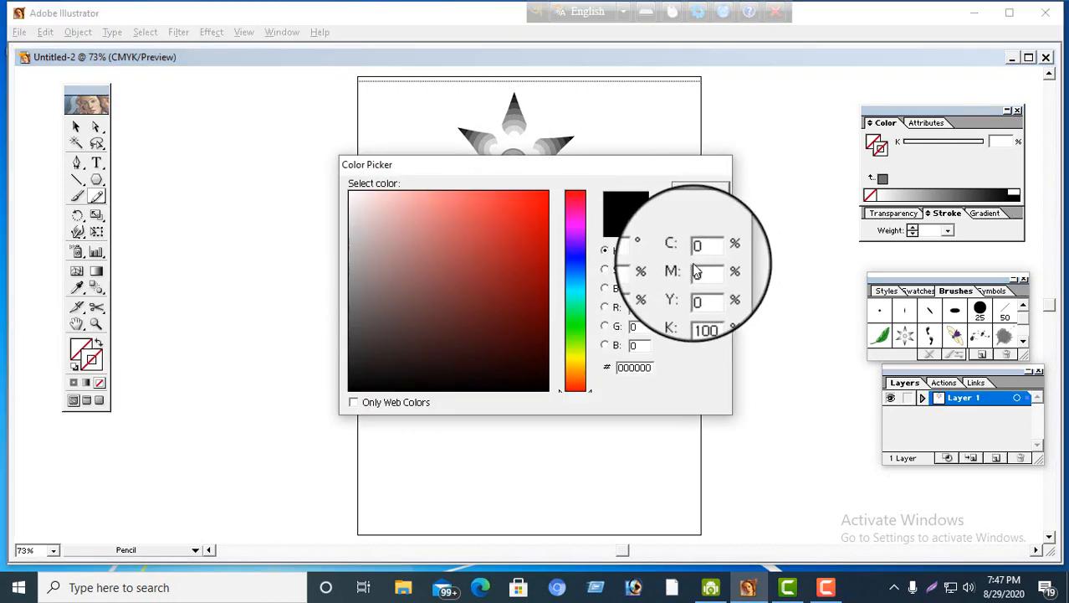
left_click(447, 235)
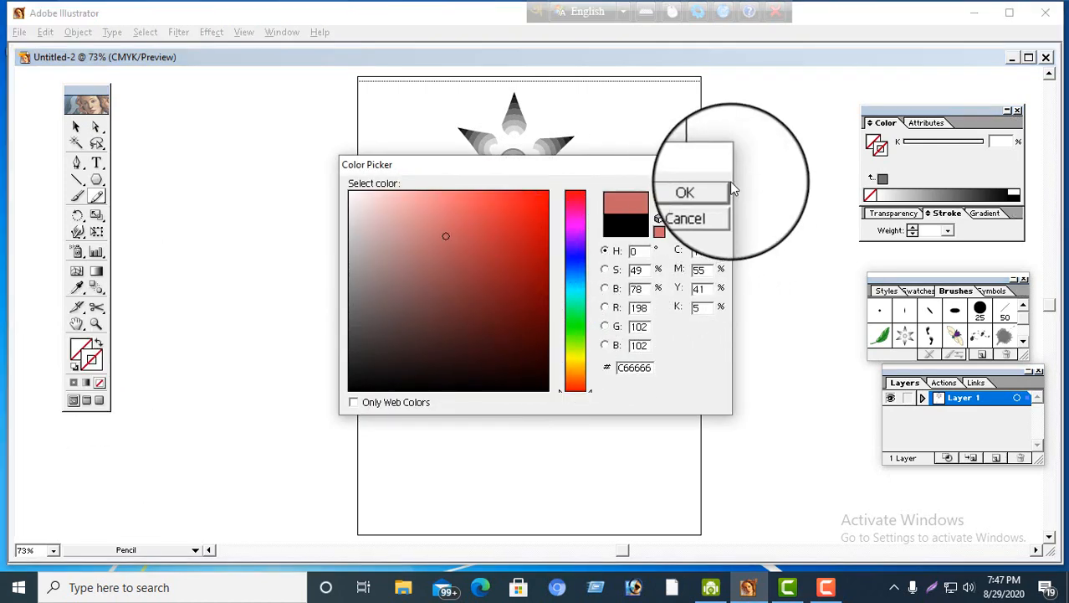
left_click(700, 188)
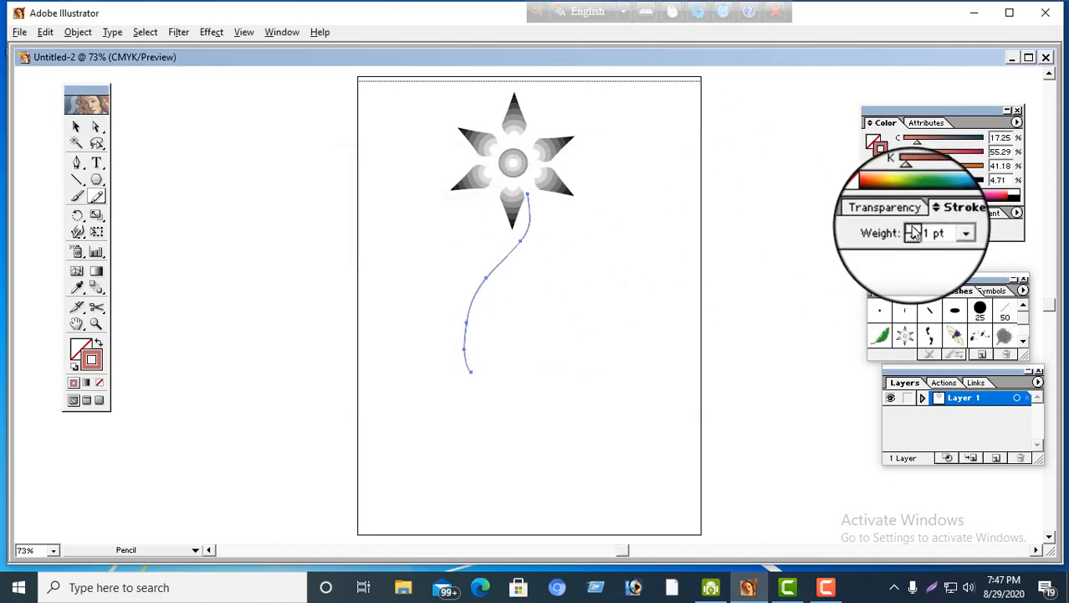
left_click(914, 231)
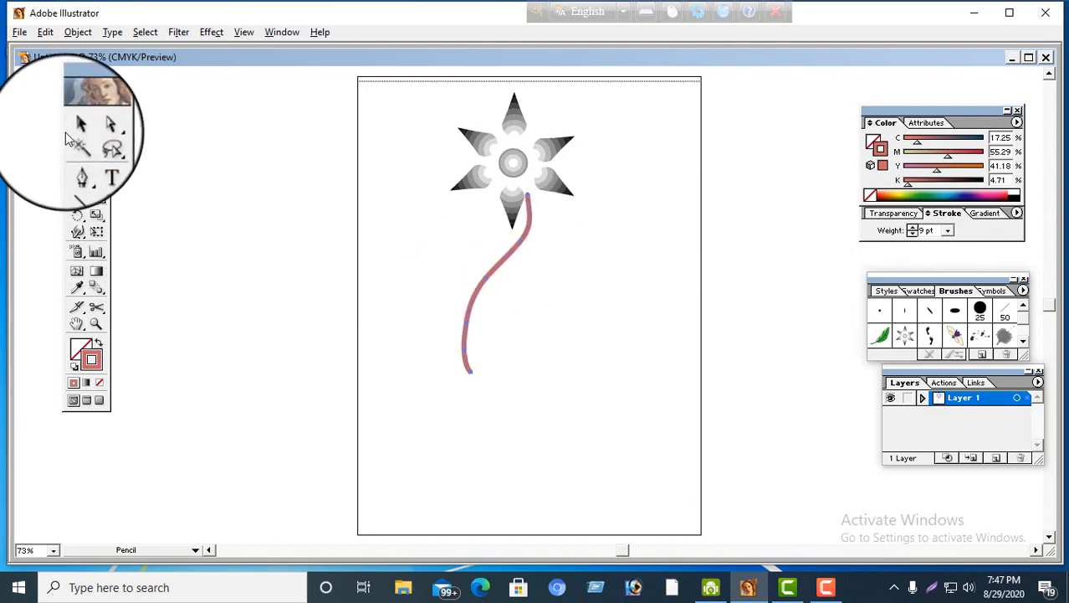
Move the stem so that its upper end overlaps the flower's bottom petal
left_click(77, 126)
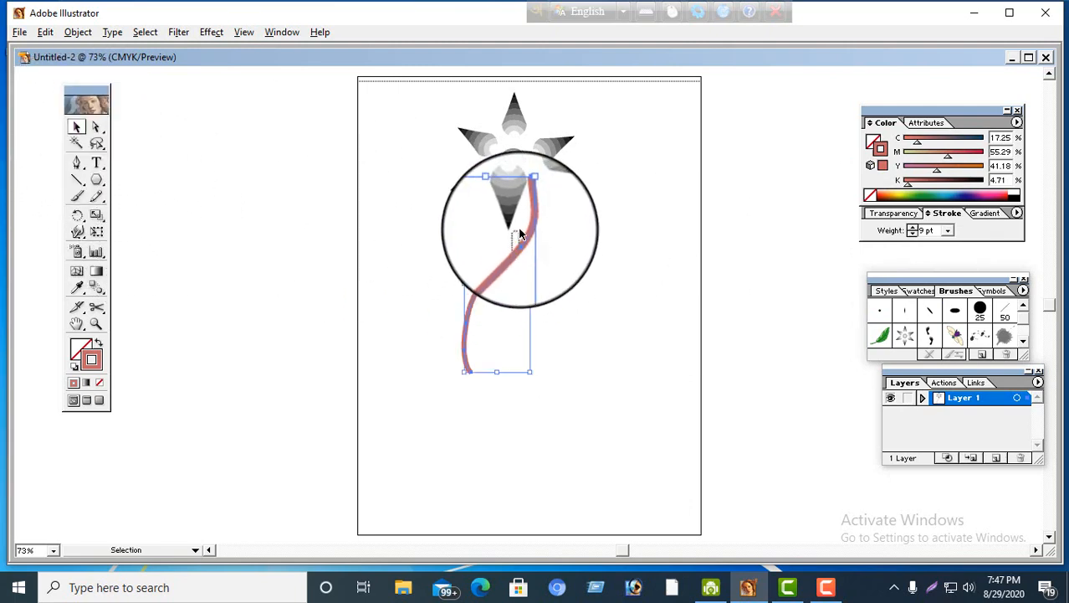
left_click_drag(523, 237, 519, 227)
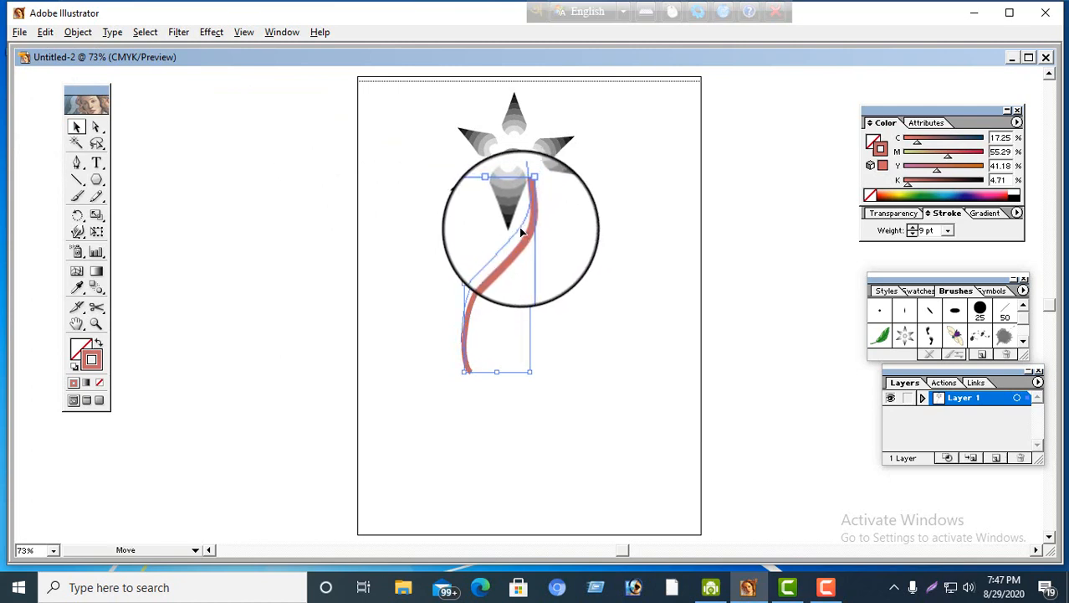
left_click(573, 272)
left_click_drag(520, 226, 511, 246)
left_click(577, 274)
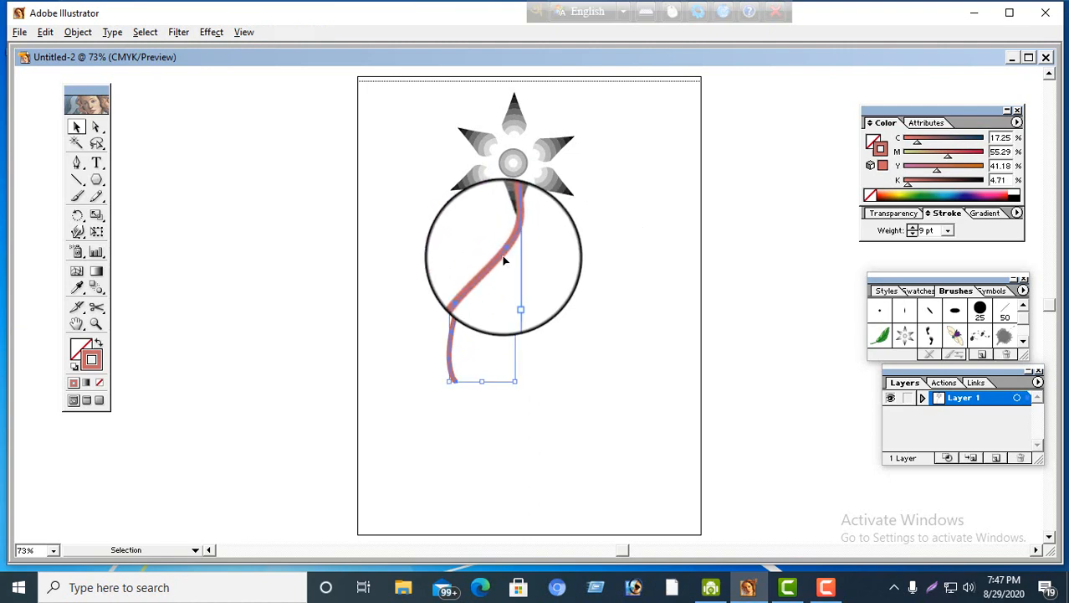
Send the stem to the back, behind the flower, and deselect it
right_click(505, 262)
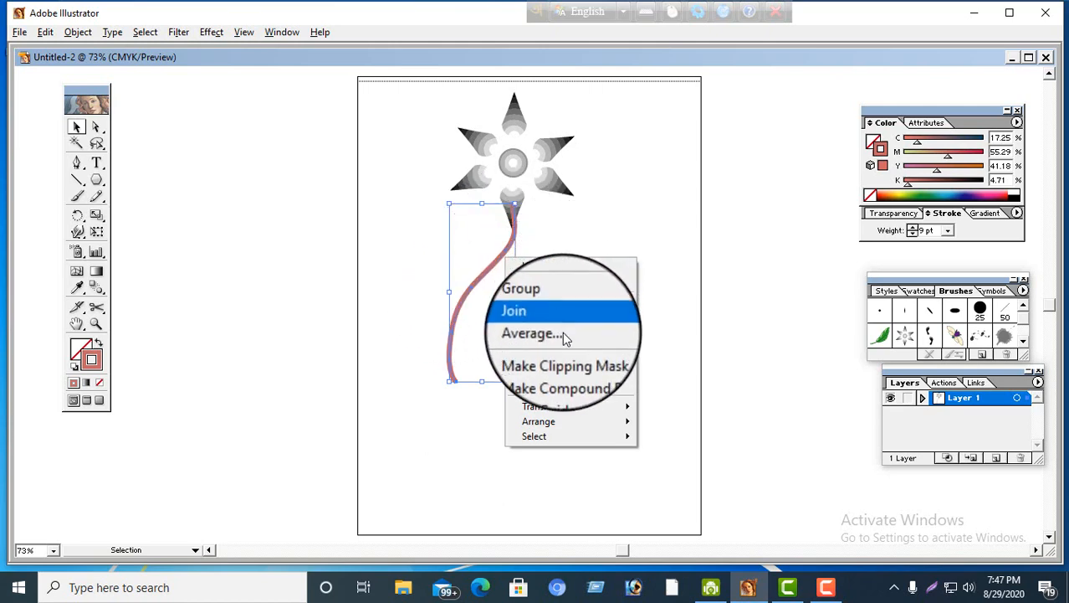
mouse_move(554, 423)
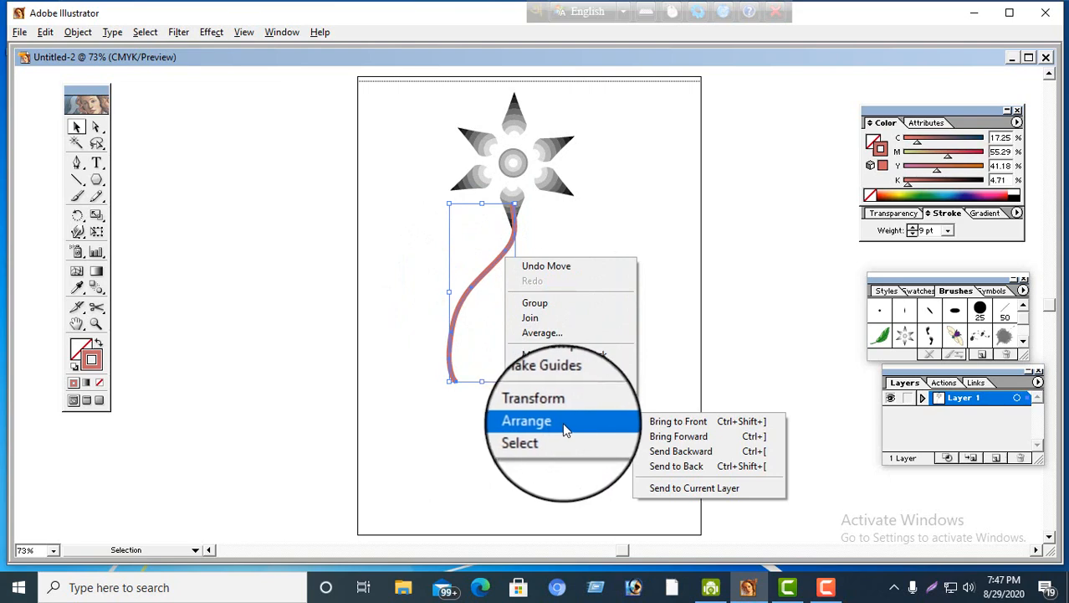
left_click(679, 467)
left_click(544, 257)
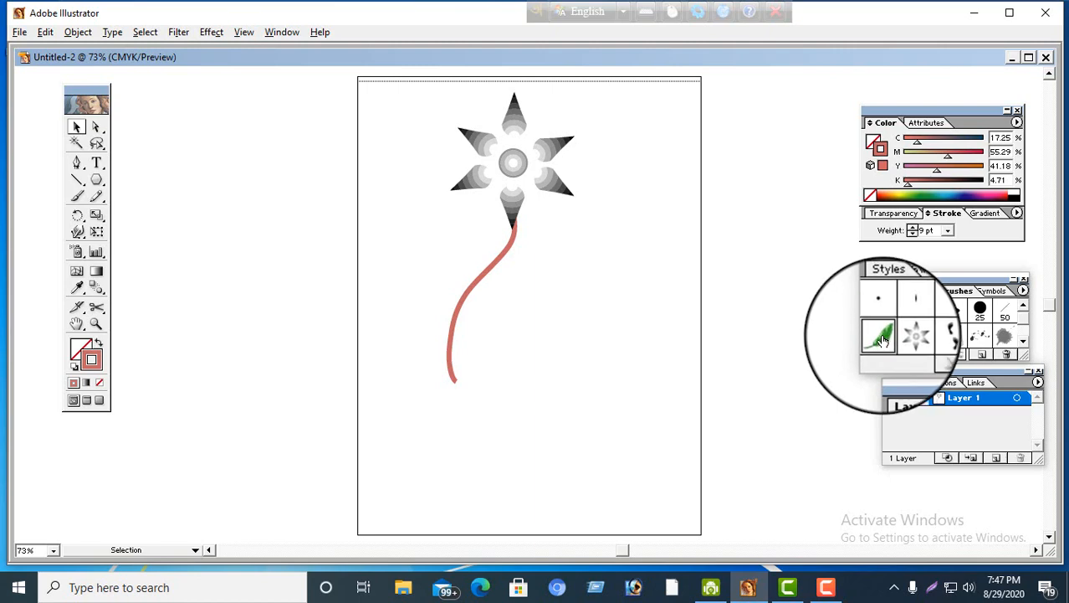
Place the green leaf brush artwork, rotate it against the stem's left side and copy it twice further down the stem
mouse_move(880, 338)
left_mouse_down()
mouse_move(585, 297)
mouse_move(532, 276)
left_mouse_up()
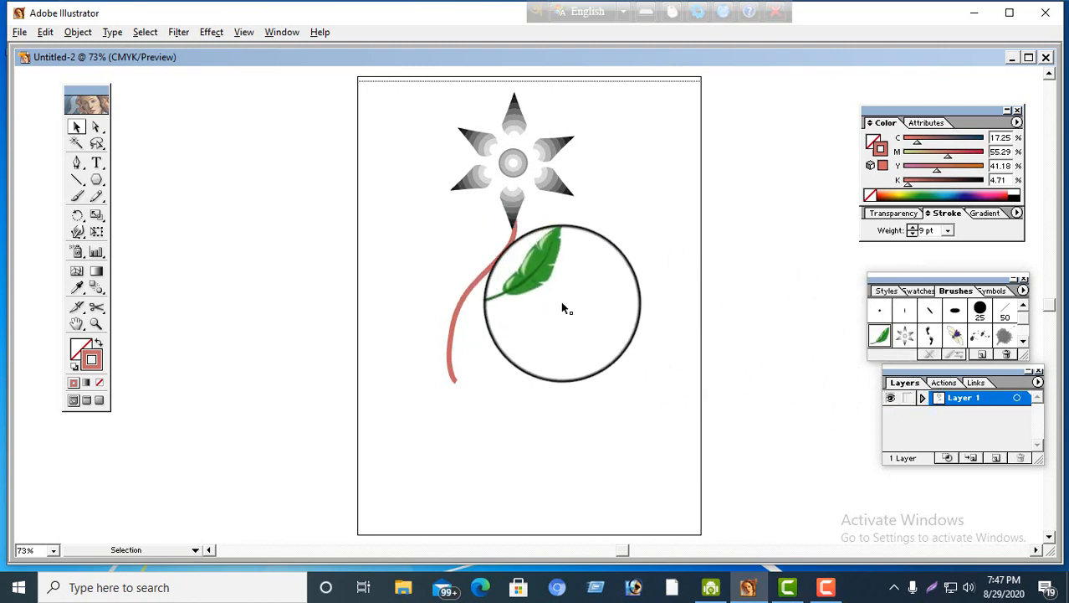
left_click(552, 270)
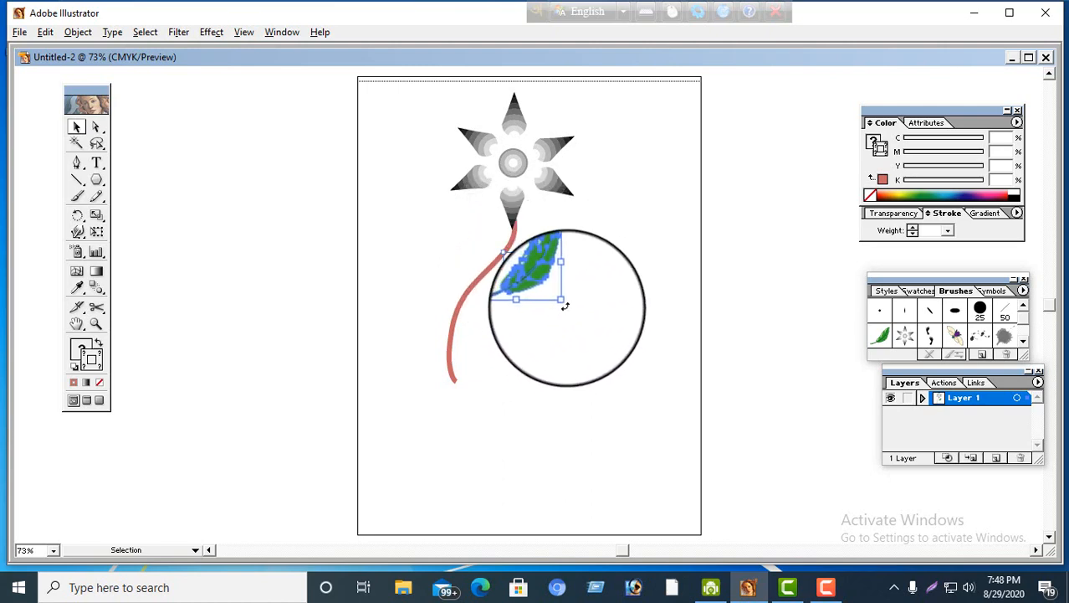
left_click_drag(566, 306, 452, 241)
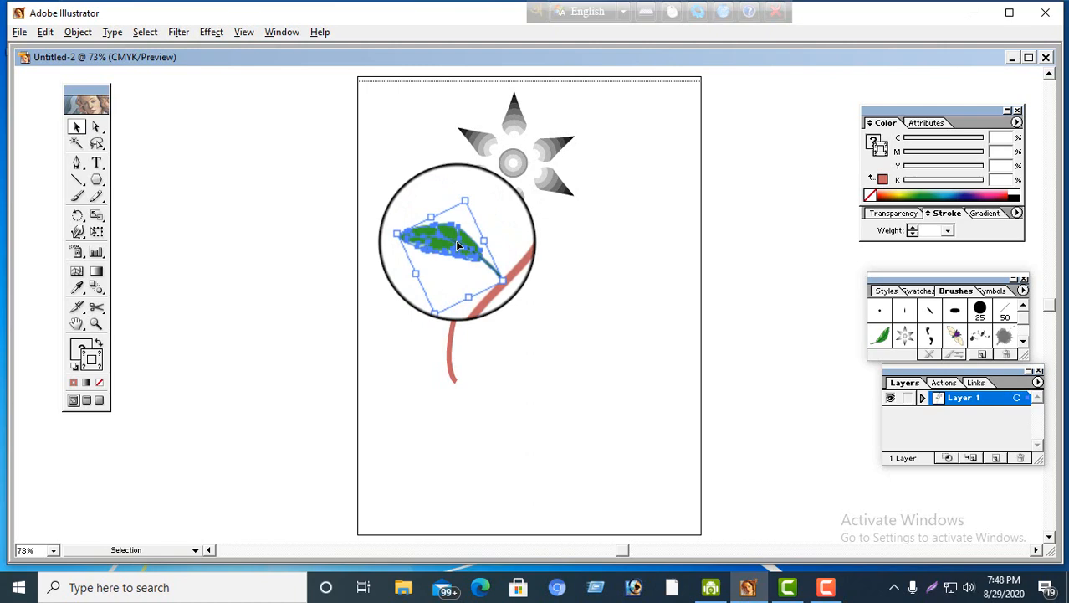
left_click_drag(458, 246, 420, 312)
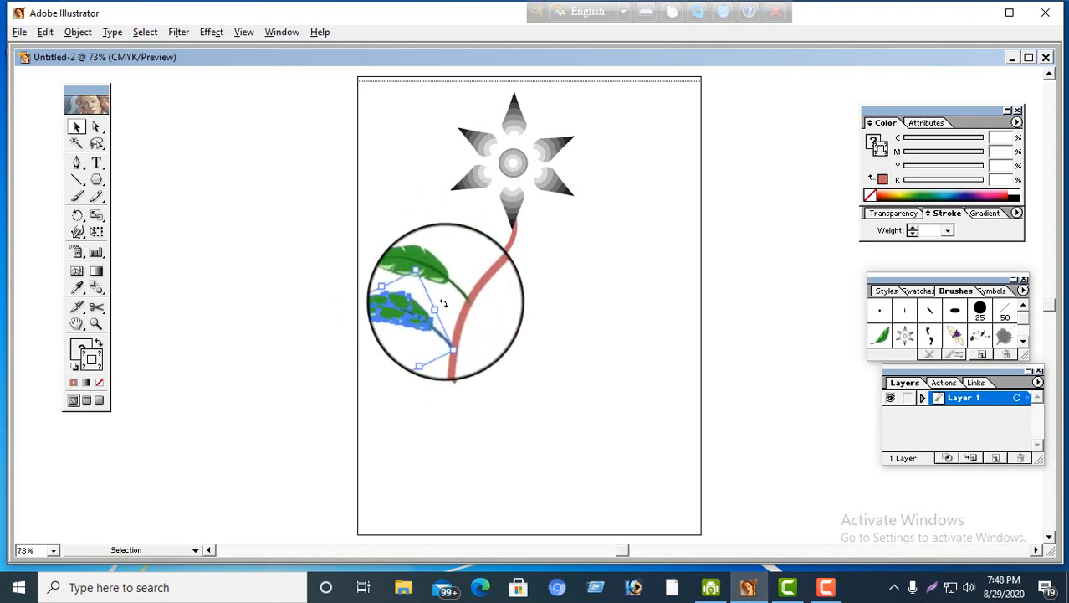
Select all three leaves together and copy them to the right side of the stem
left_click(440, 275, "shift")
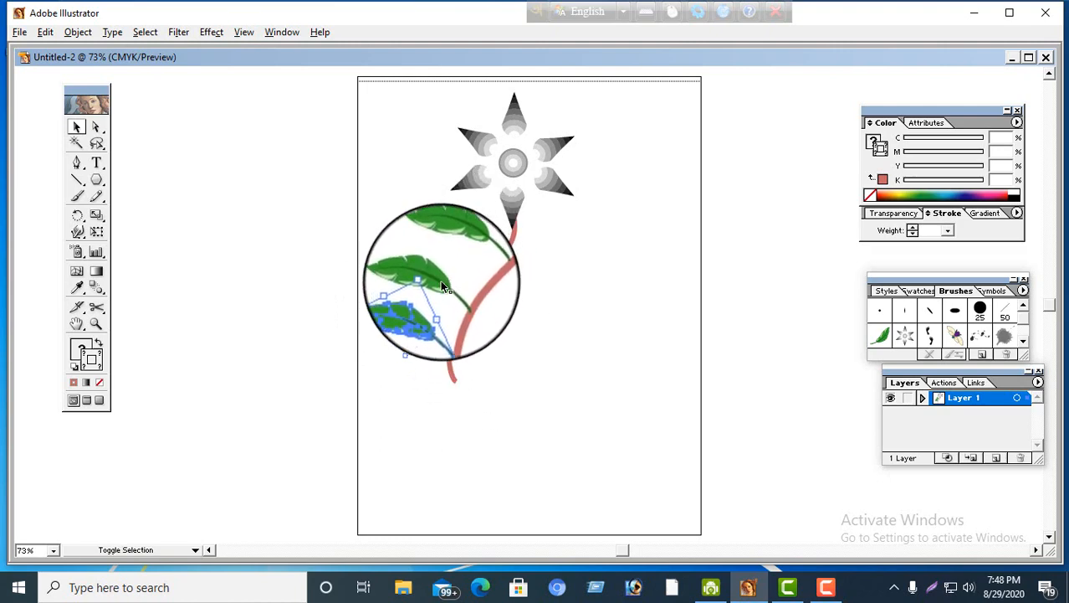
left_click(461, 246, "shift")
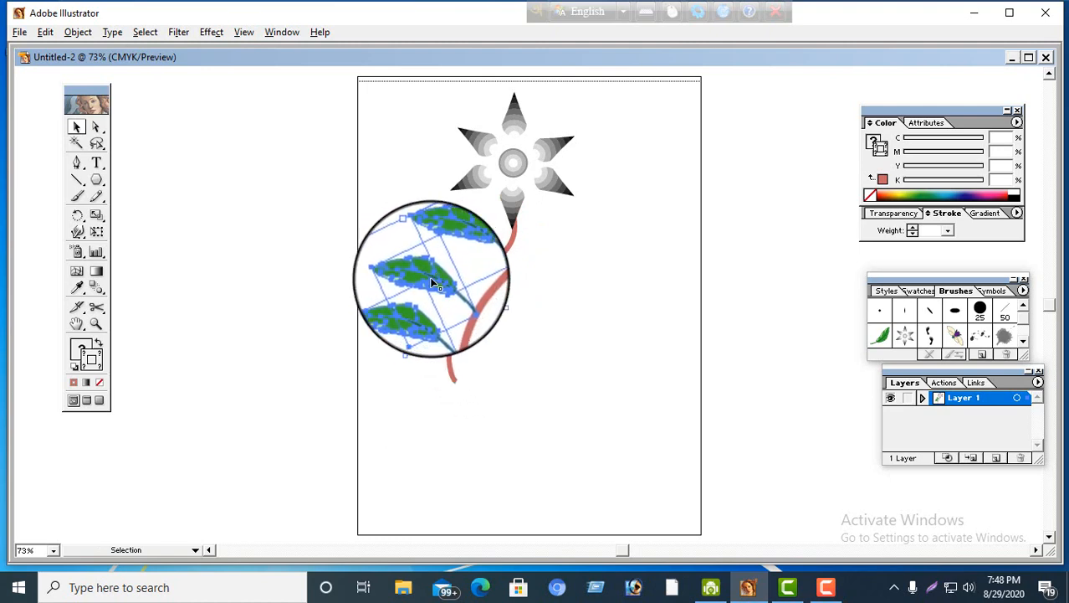
left_click_drag(425, 278, 504, 287)
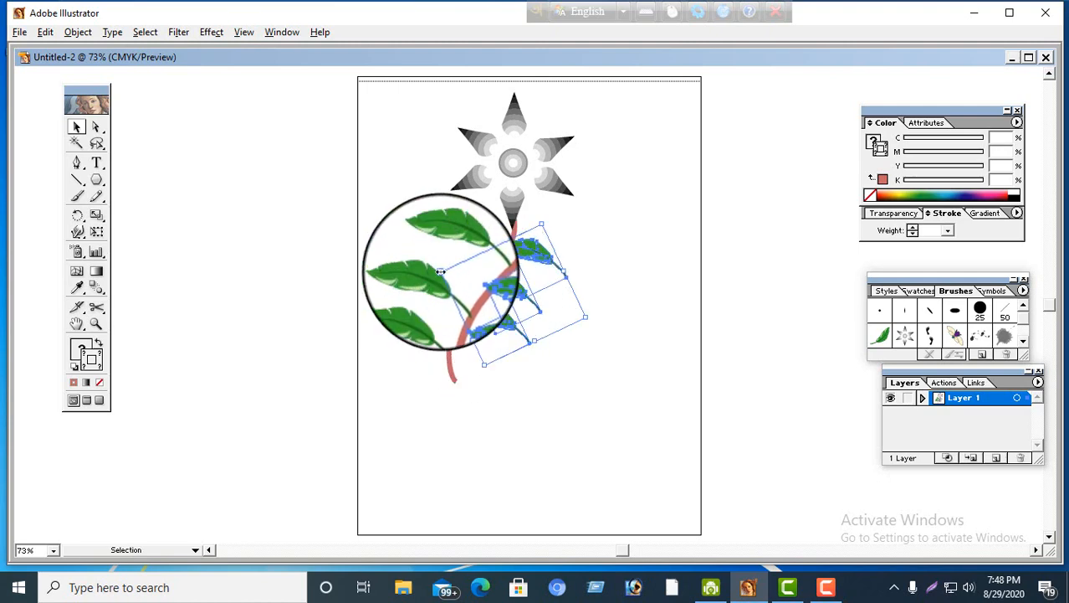
Mirror the three copied leaves horizontally, then position and rotate them downward so their stalks meet the stem's right side
left_click_drag(440, 271, 670, 285)
left_click_drag(623, 251, 538, 292)
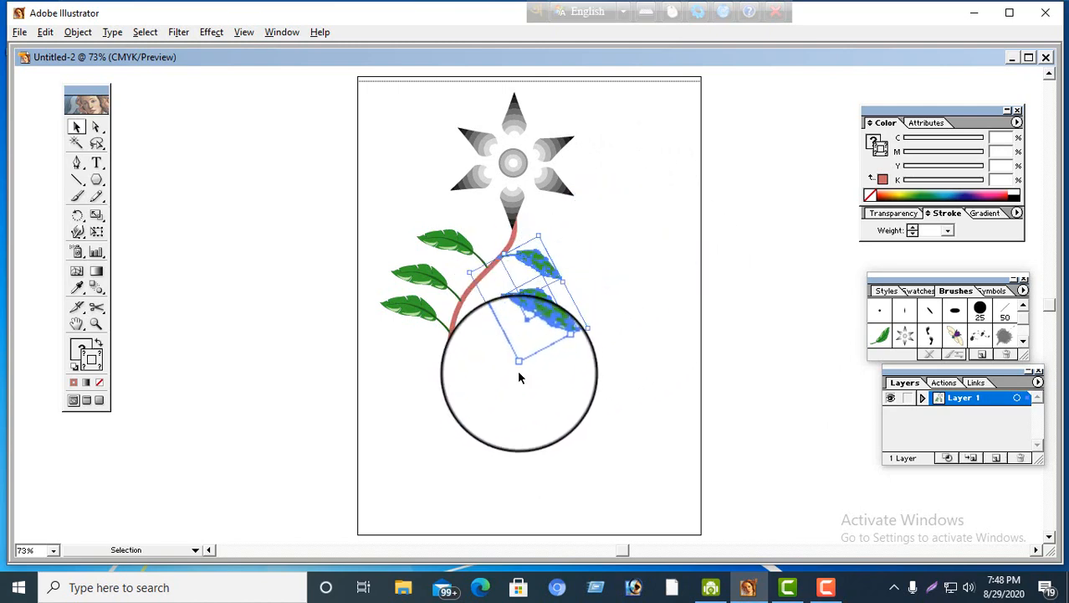
left_click_drag(519, 377, 522, 279)
left_click(544, 294)
left_click(488, 299)
left_click(574, 355)
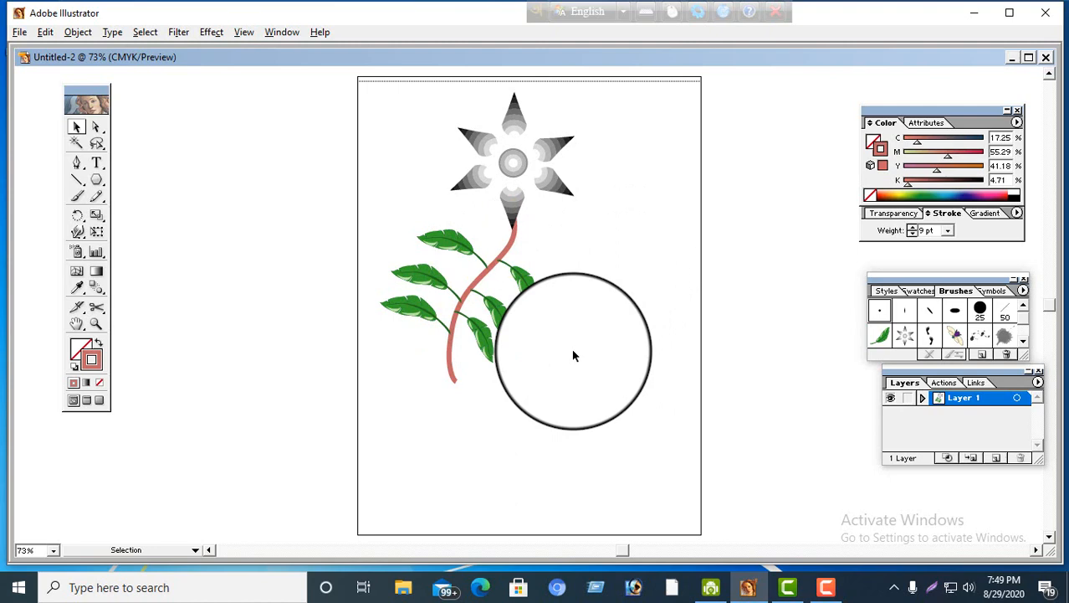
Select the middle leaf on the stem's right side, and nudge the lowest right leaf so its stalk meets the stem
left_click(499, 317)
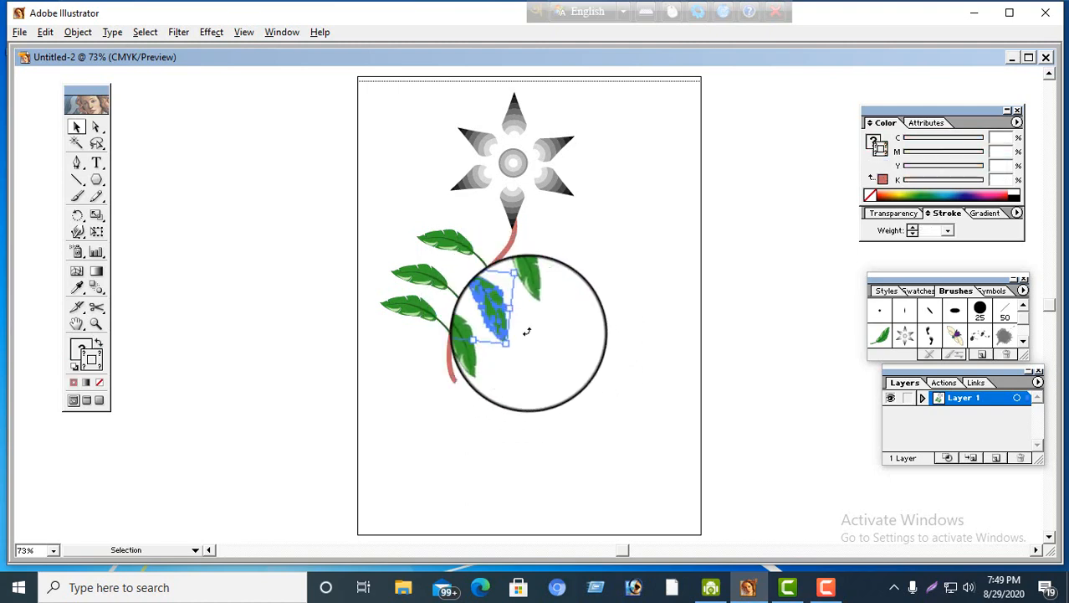
left_click(579, 372)
left_click_drag(481, 327, 485, 340)
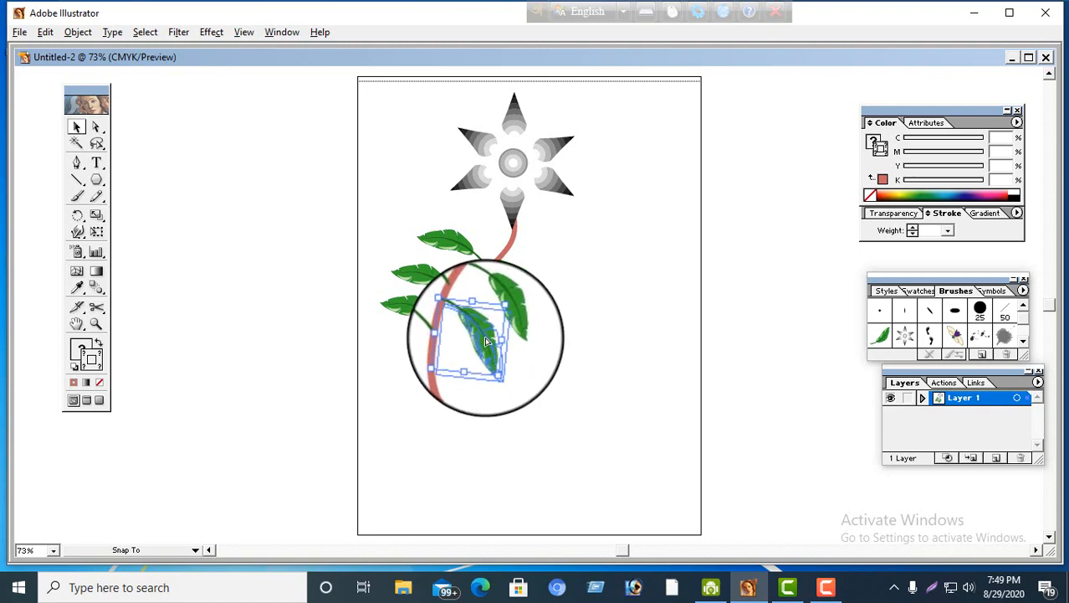
left_click(627, 373)
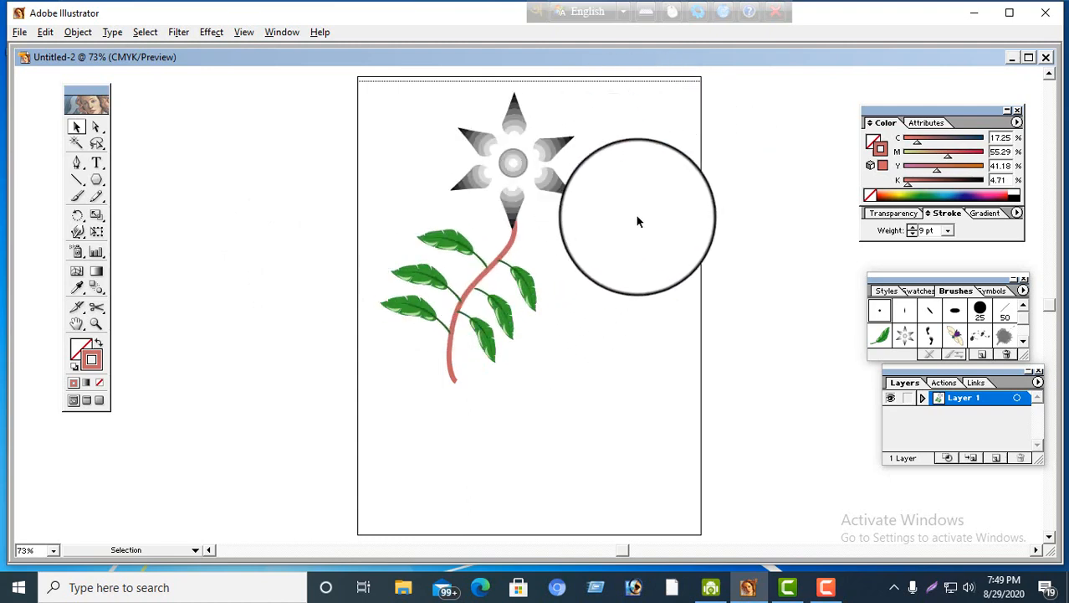
Move the flower off the stem to the right and bring it back onto the stem's upper end, slightly lower
left_click(483, 172)
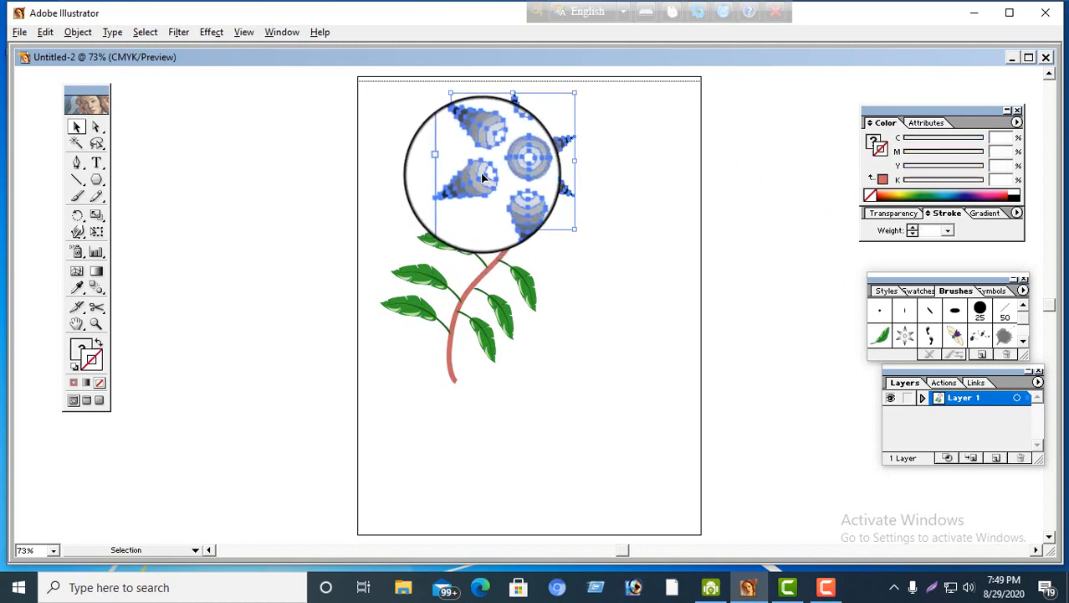
left_click_drag(483, 174, 578, 191)
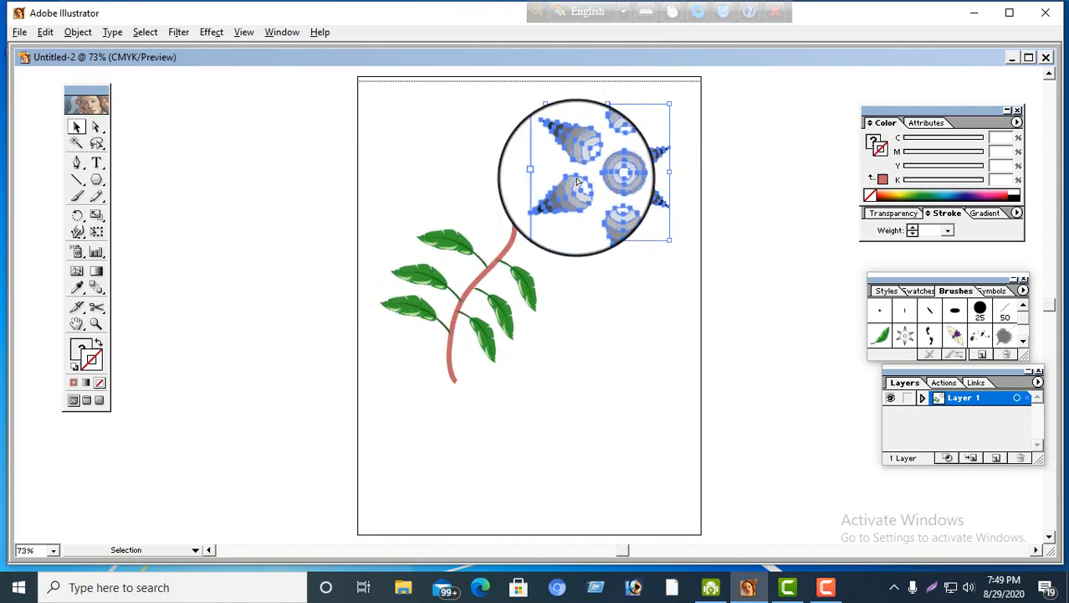
left_click_drag(592, 186, 501, 183)
left_click(466, 292)
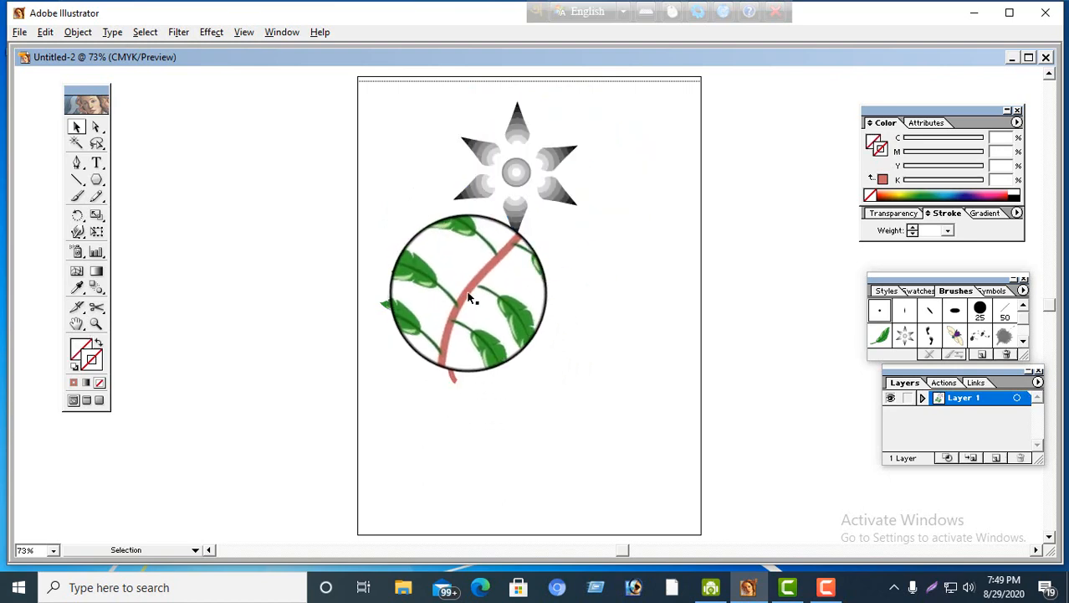
Move the stem away to the right of the leaves, then undo the move
left_click_drag(470, 297, 603, 292)
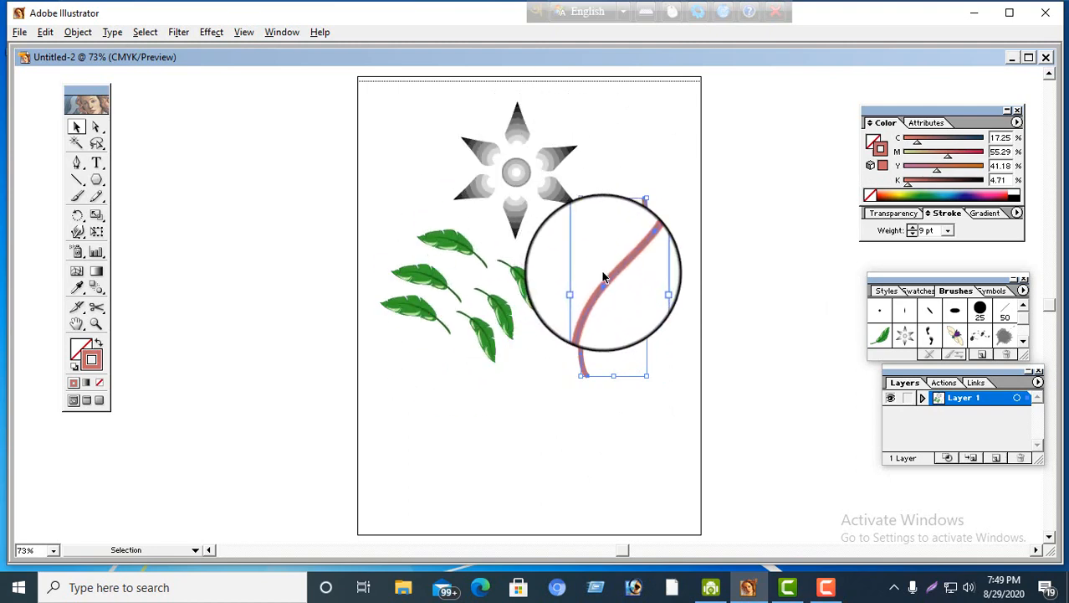
left_click(517, 284)
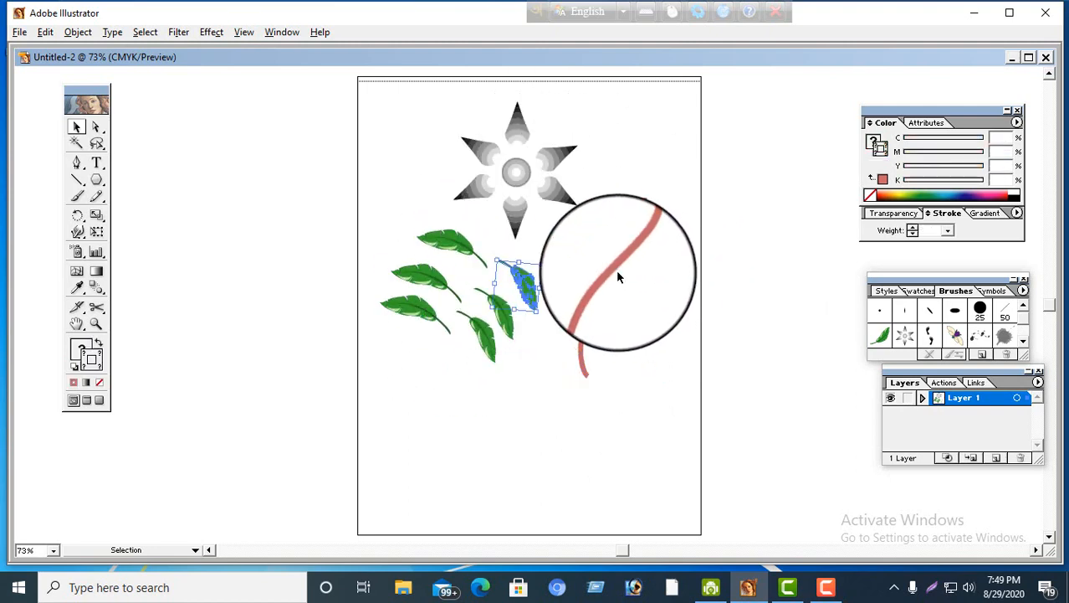
key("ctrl+z")
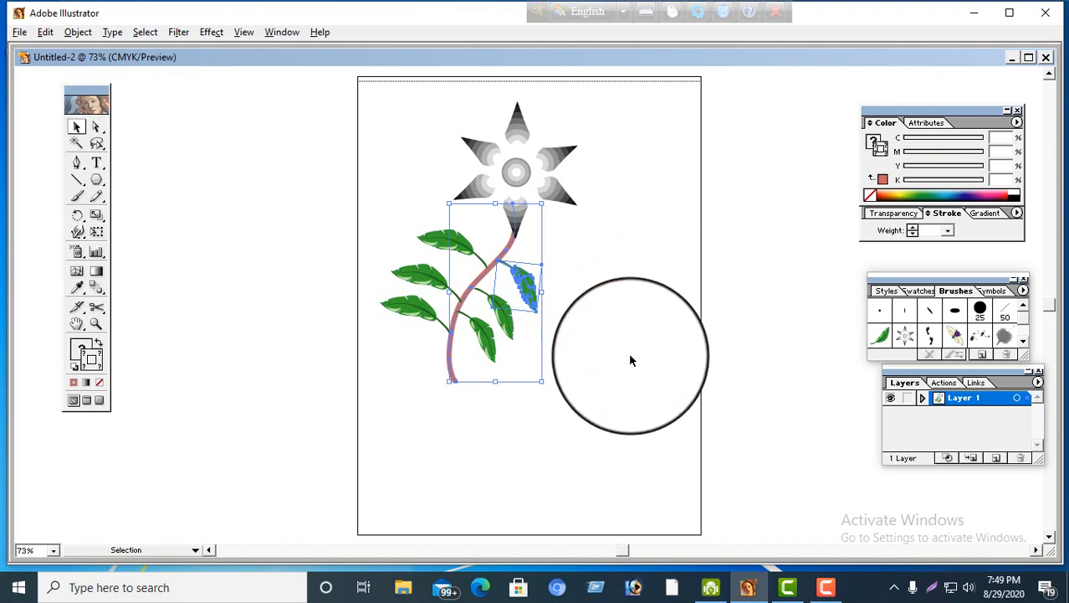
left_click(625, 285)
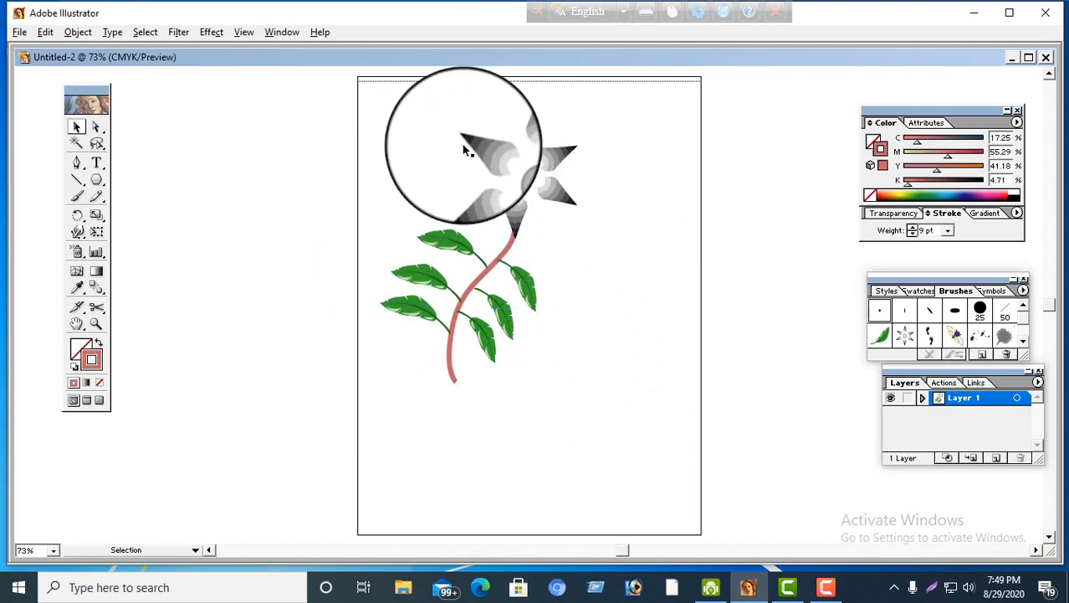
Select the stem and several leaves one at a time to check that each is a separate object
left_click(485, 258)
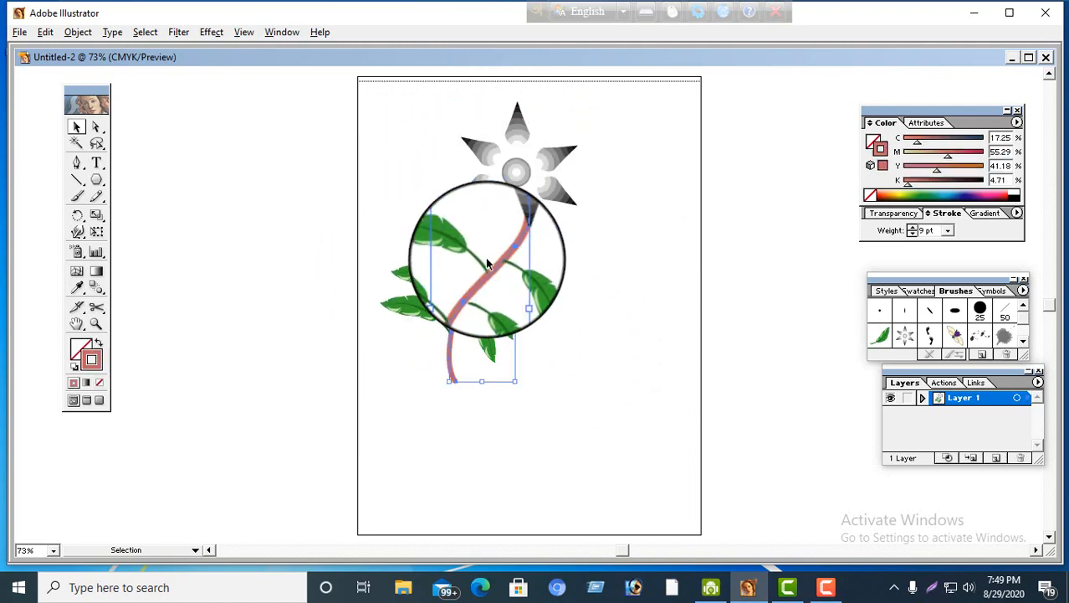
left_click(461, 248)
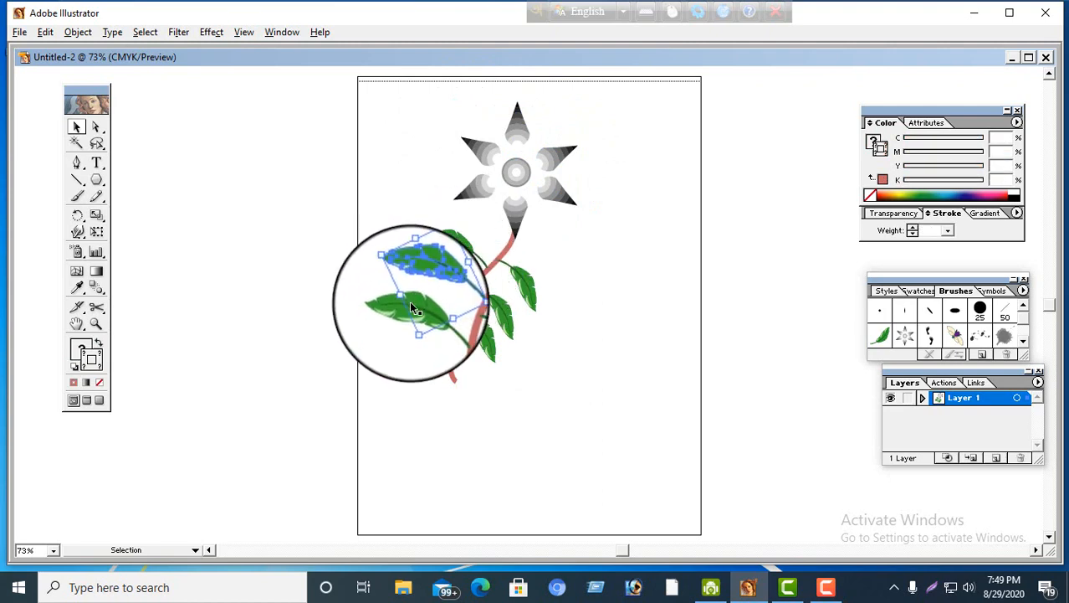
left_click(401, 311)
left_click(486, 332)
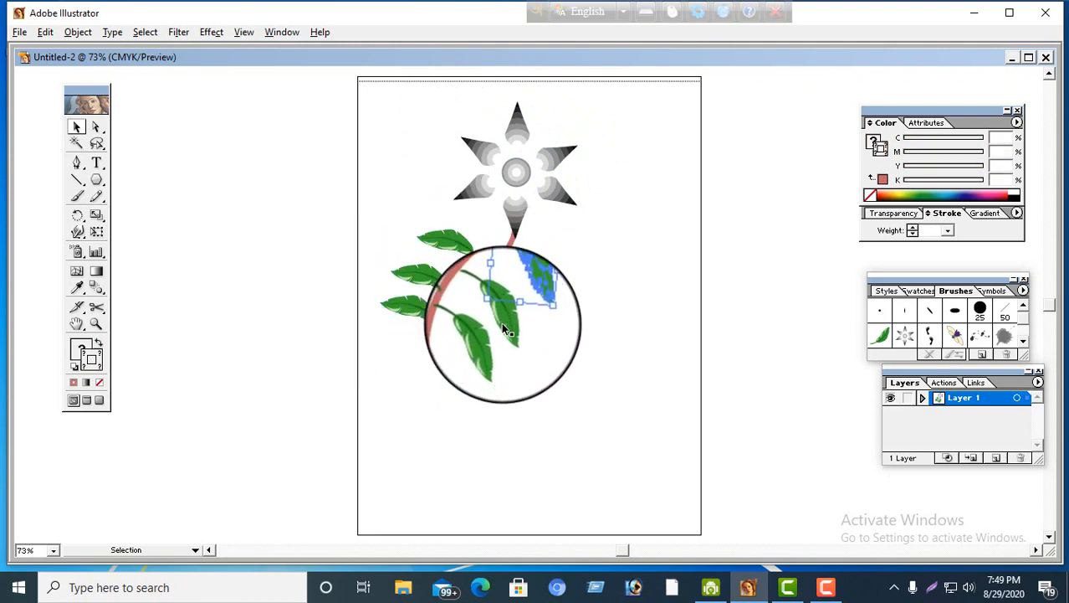
left_click(668, 383)
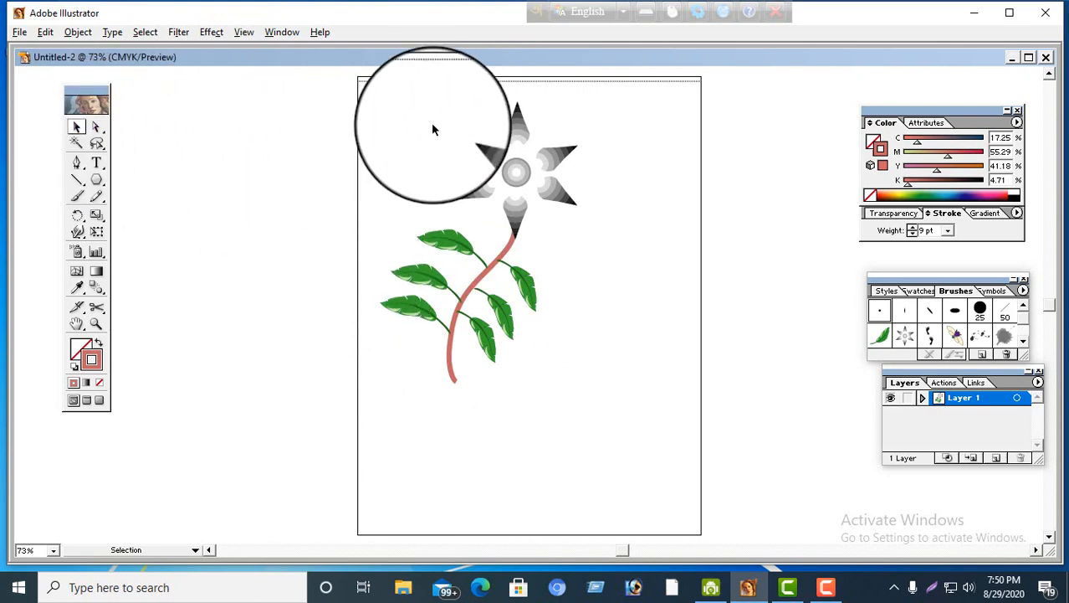
Select the flower head, stem and all six leaves together and group them
left_click_drag(419, 106, 594, 368)
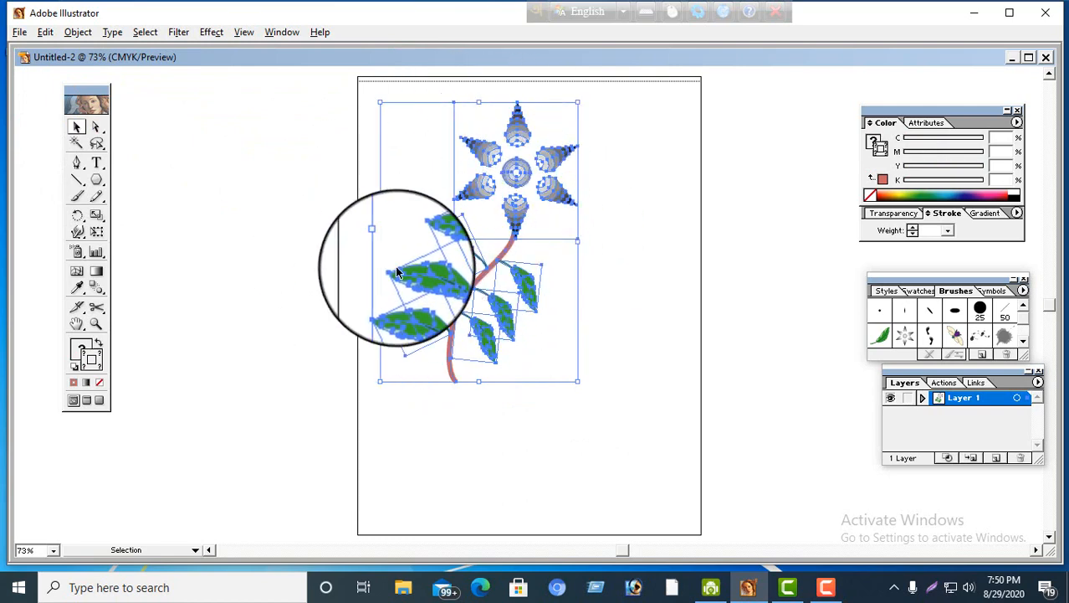
left_click(78, 36)
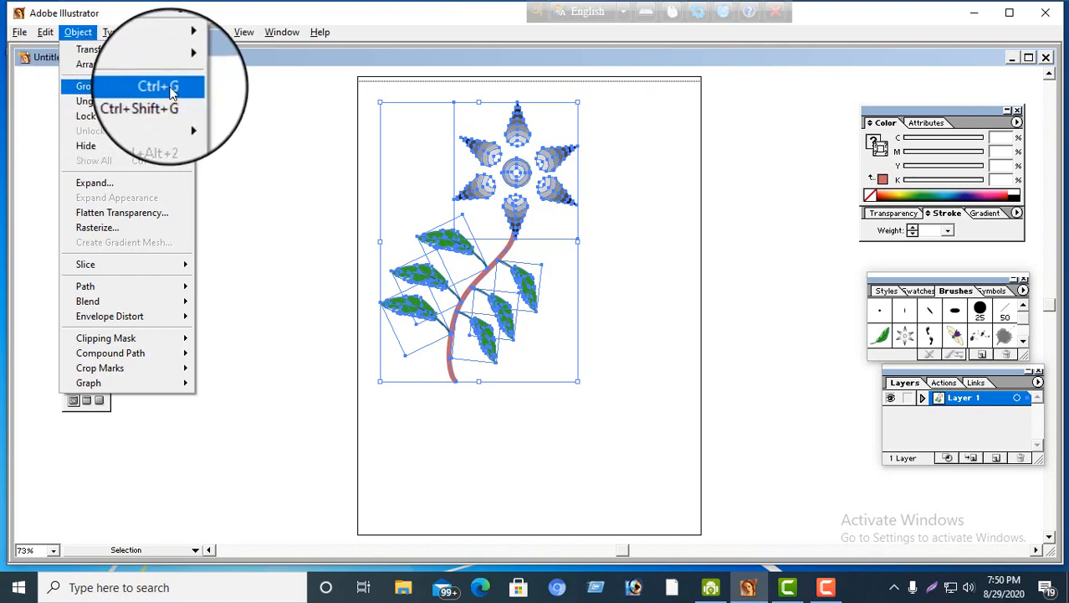
left_click(92, 86)
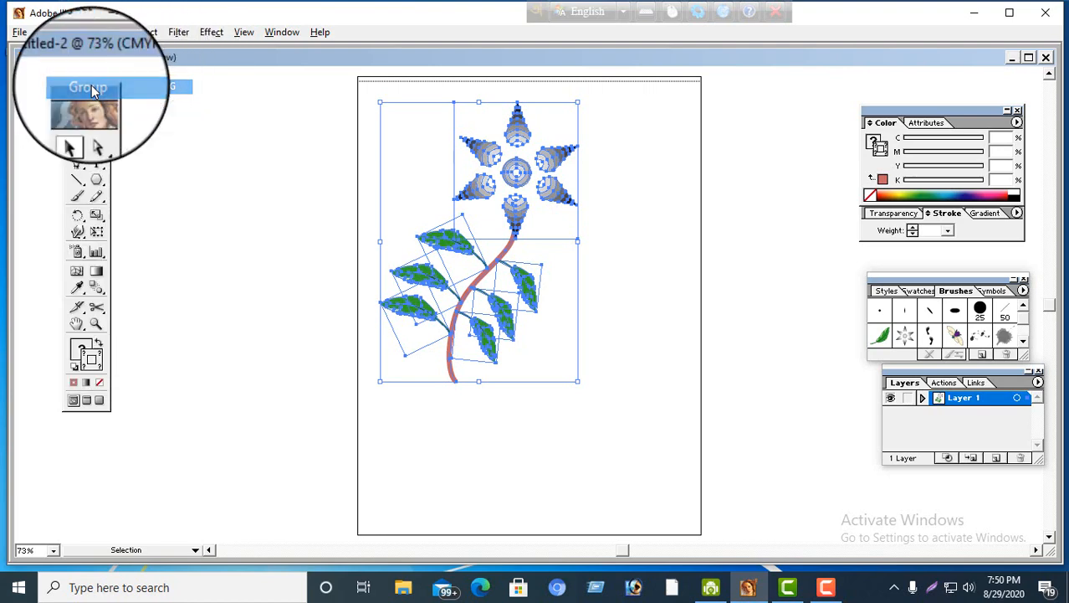
left_click(557, 444)
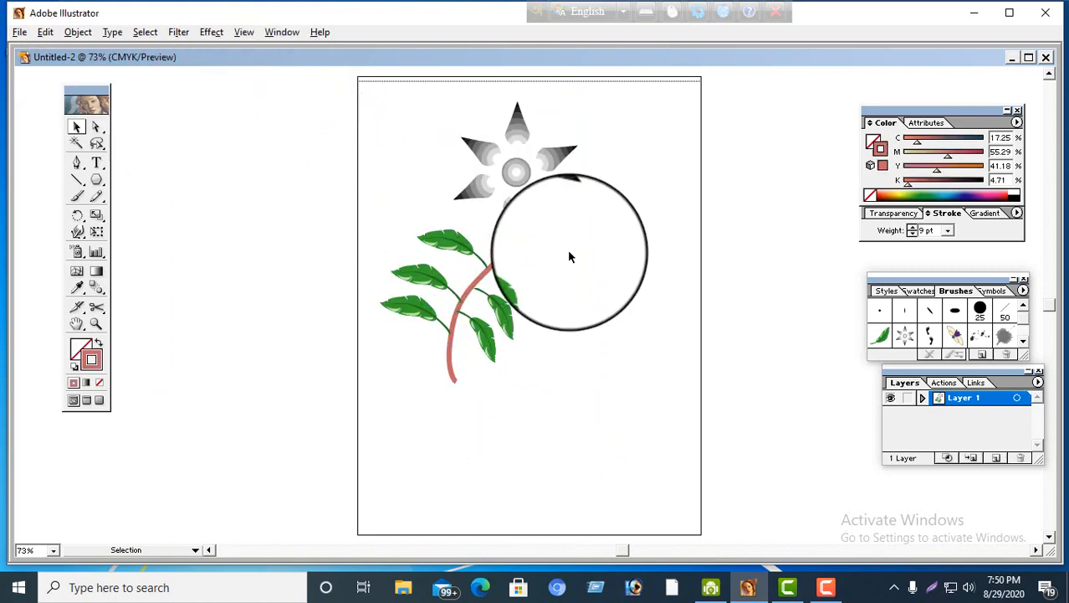
Move the grouped plant to the left, then back toward the middle of the page, slightly lower than before
left_click(514, 176)
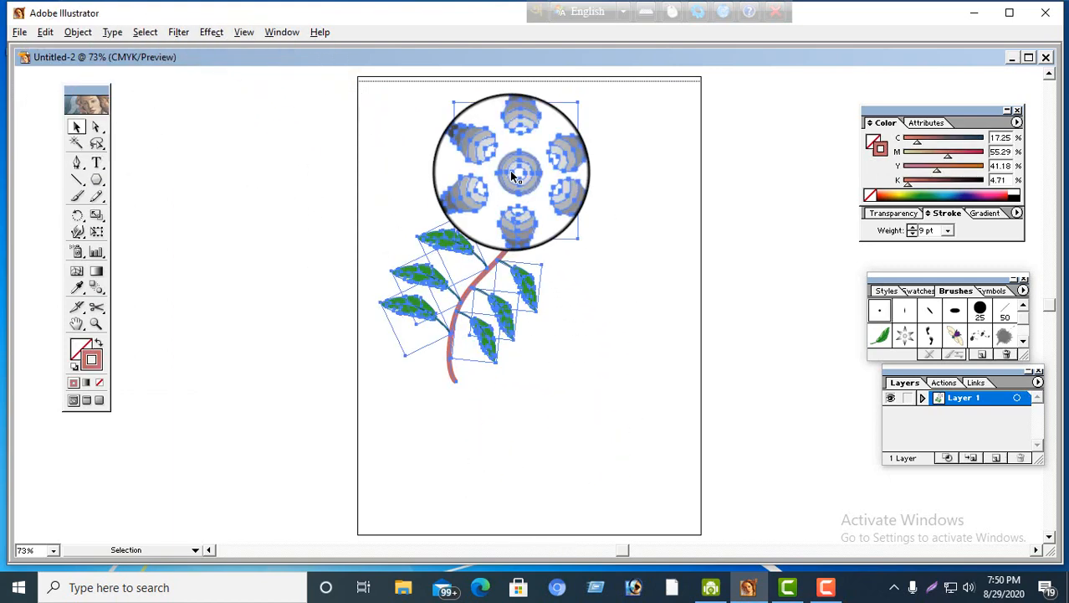
left_click_drag(514, 175, 439, 171)
left_click(562, 433)
left_click(573, 277)
left_click(448, 181)
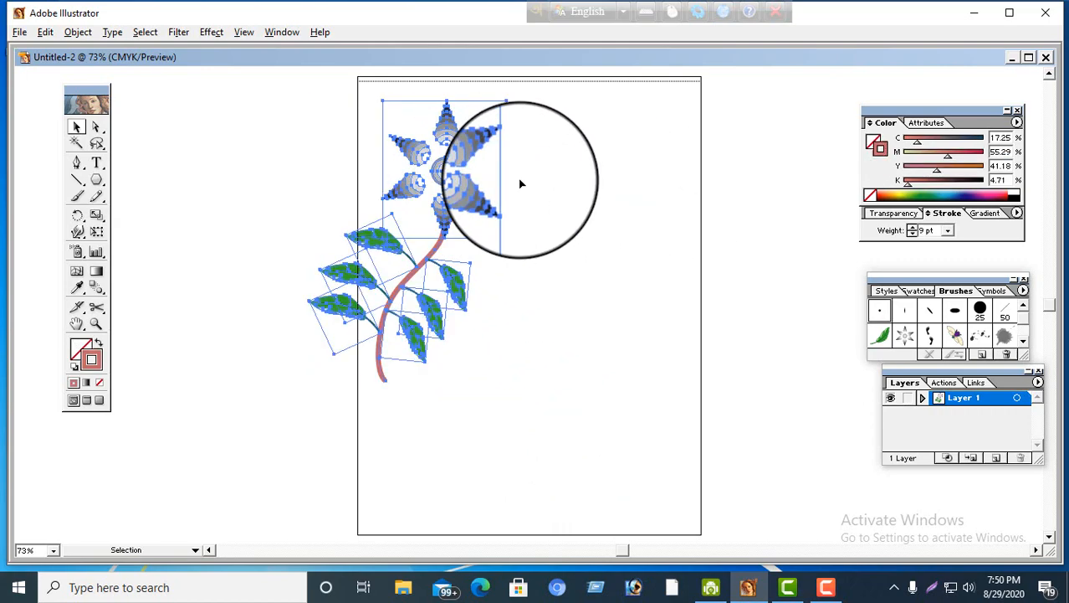
mouse_move(520, 183)
left_mouse_down()
mouse_move(573, 187)
mouse_move(507, 281)
mouse_move(512, 289)
mouse_move(550, 198)
mouse_move(616, 177)
mouse_move(531, 207)
left_mouse_up()
left_click(640, 323)
left_click(647, 288)
left_click(576, 439)
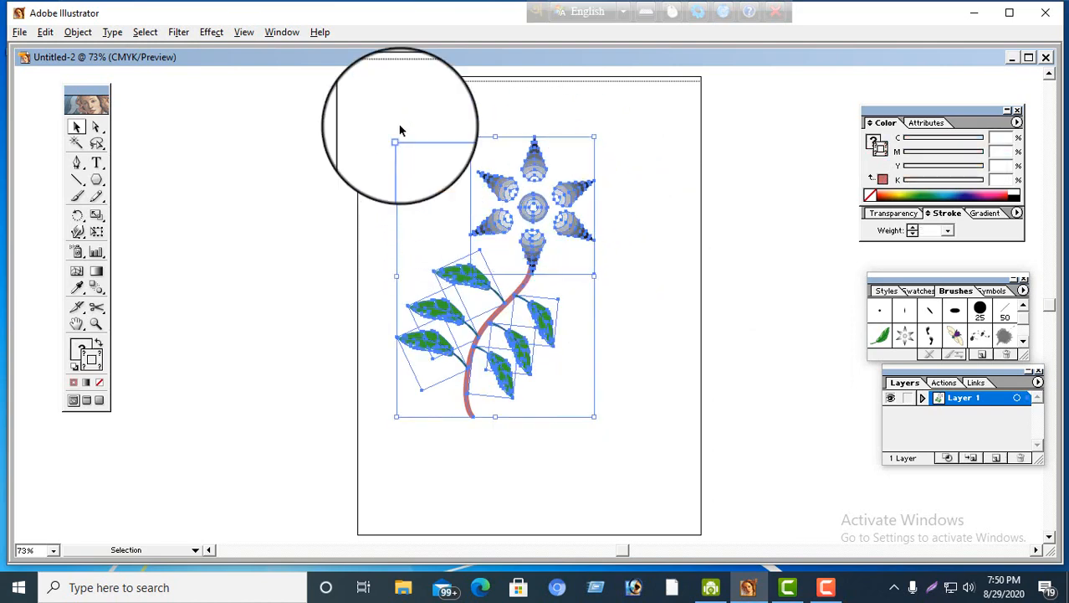
left_click(650, 172)
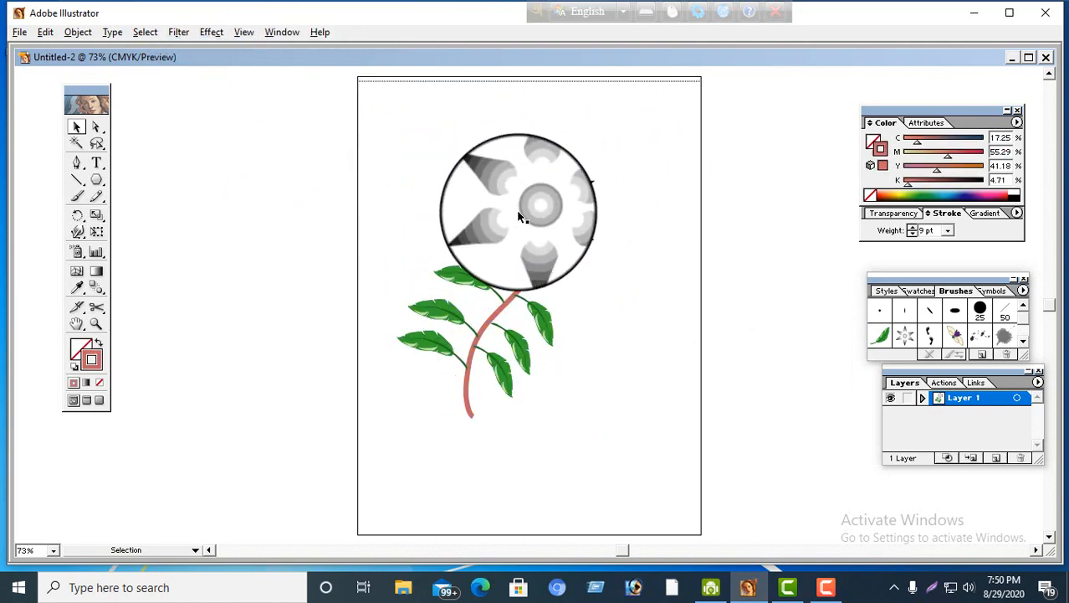
Ungroup the flower, stem and leaves, then move the flower head alone slightly upward on the stem
left_click(500, 192)
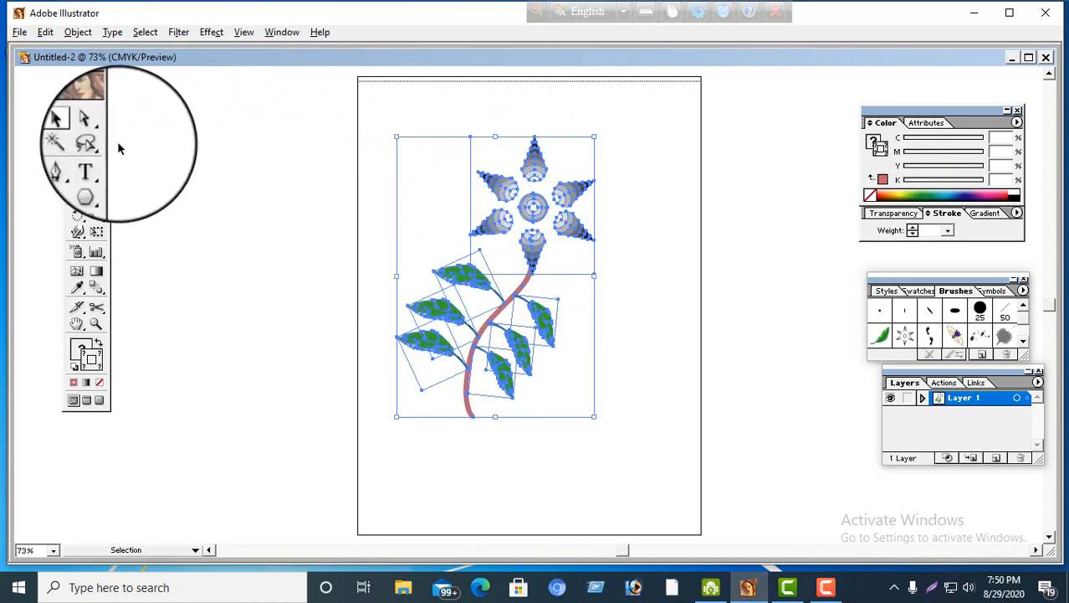
left_click(76, 32)
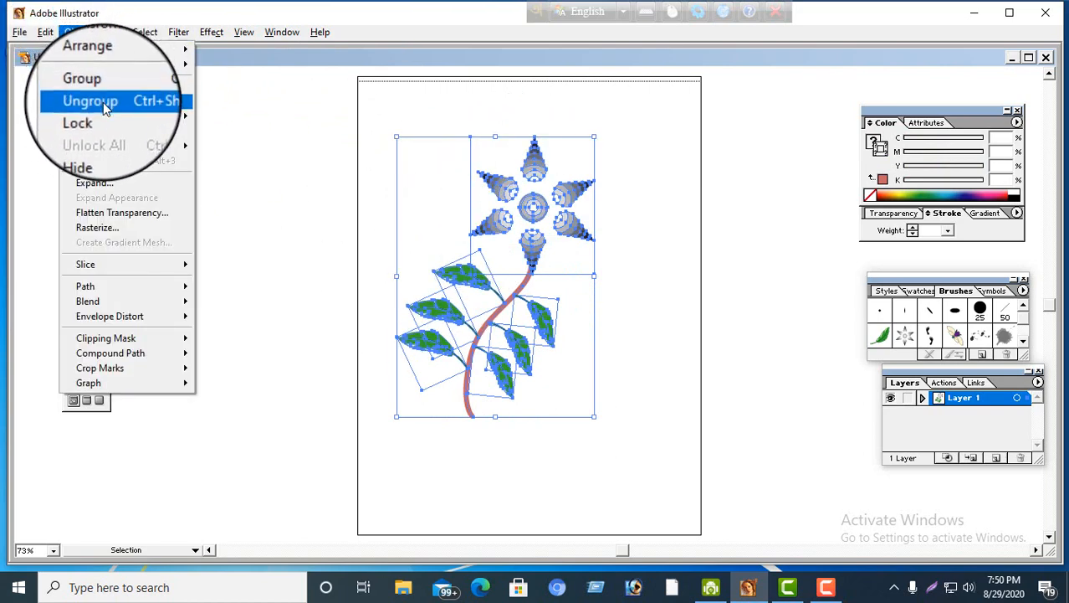
left_click(151, 102)
left_click(581, 374)
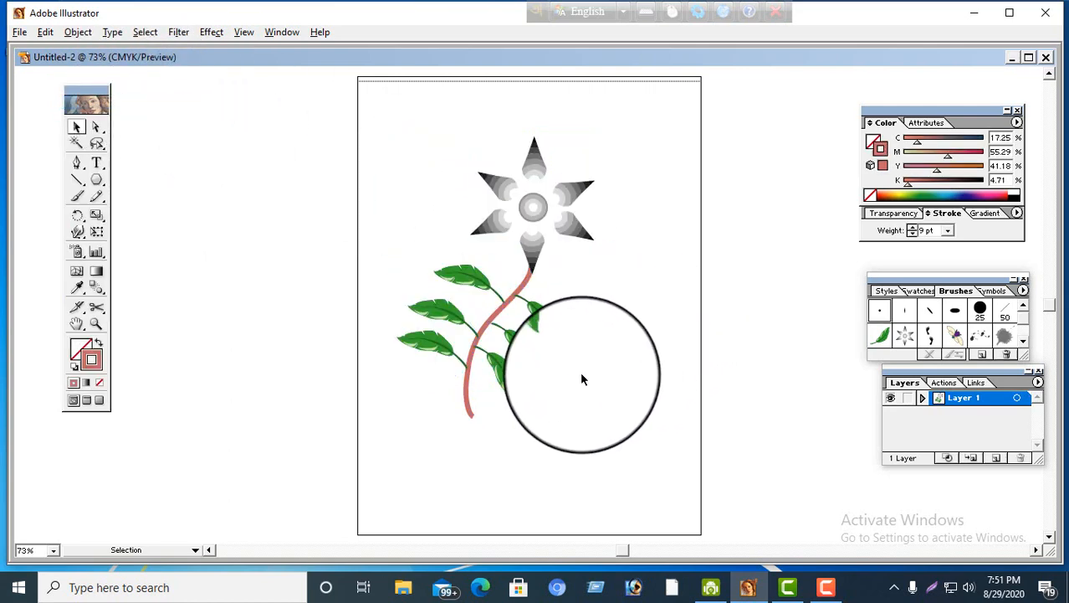
left_click_drag(550, 209, 628, 318)
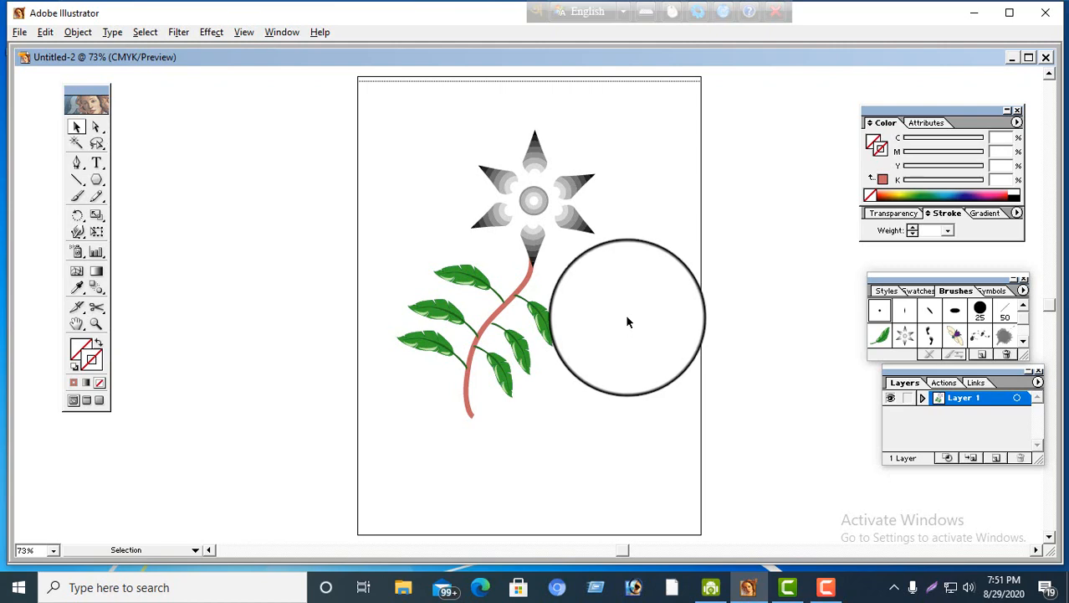
left_click_drag(628, 320, 659, 366)
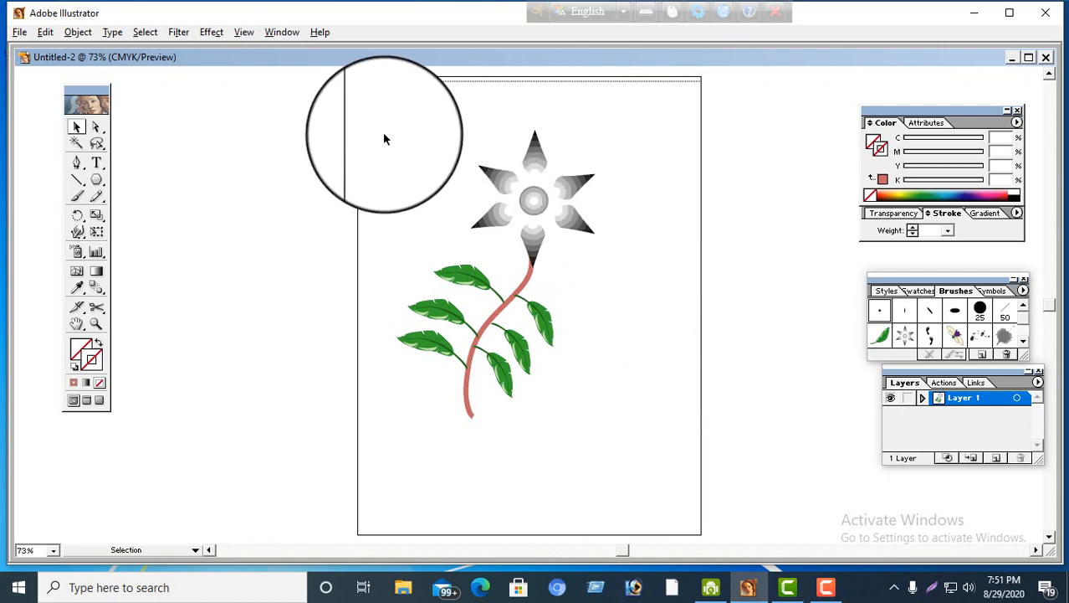
Marquee-select the flower head, stem and leaves repeatedly with the Selection tool, clearing the selection each time
left_click_drag(386, 132, 644, 360)
left_click(644, 360)
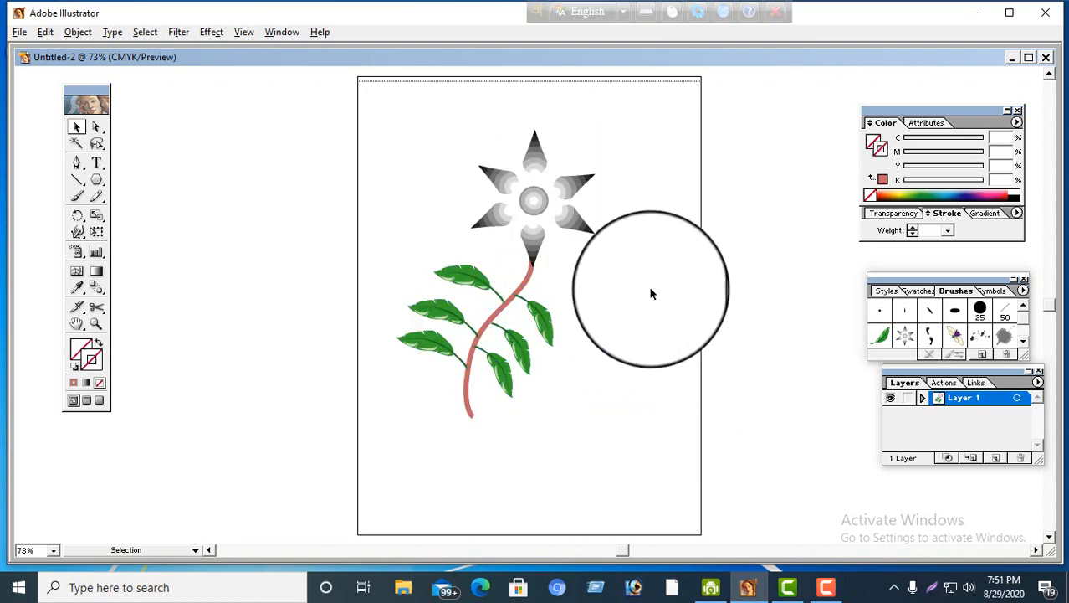
left_click_drag(375, 115, 659, 414)
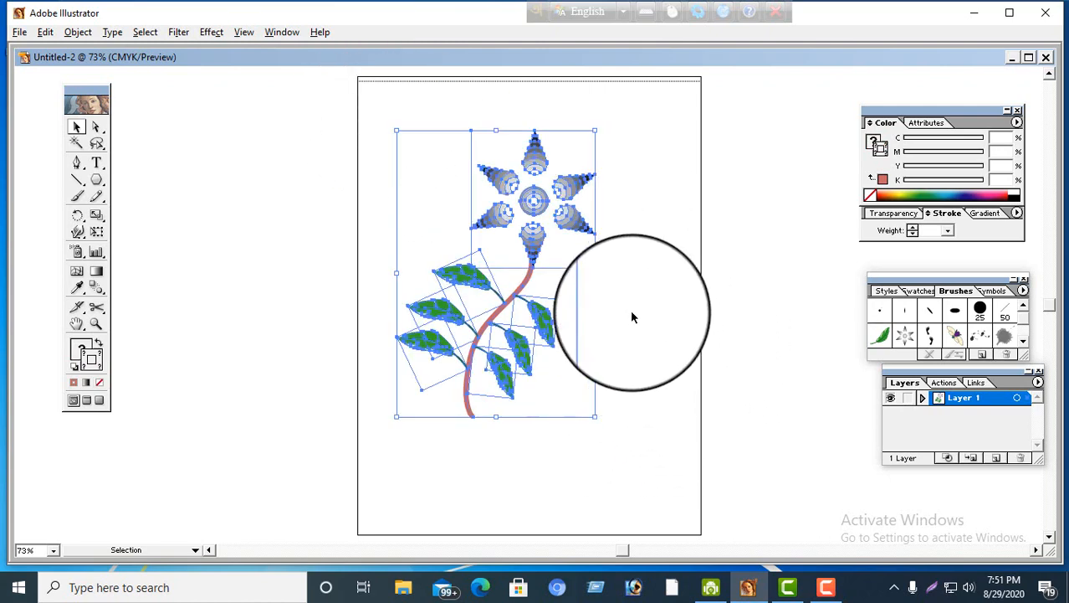
left_click(631, 310)
left_click_drag(400, 128, 641, 439)
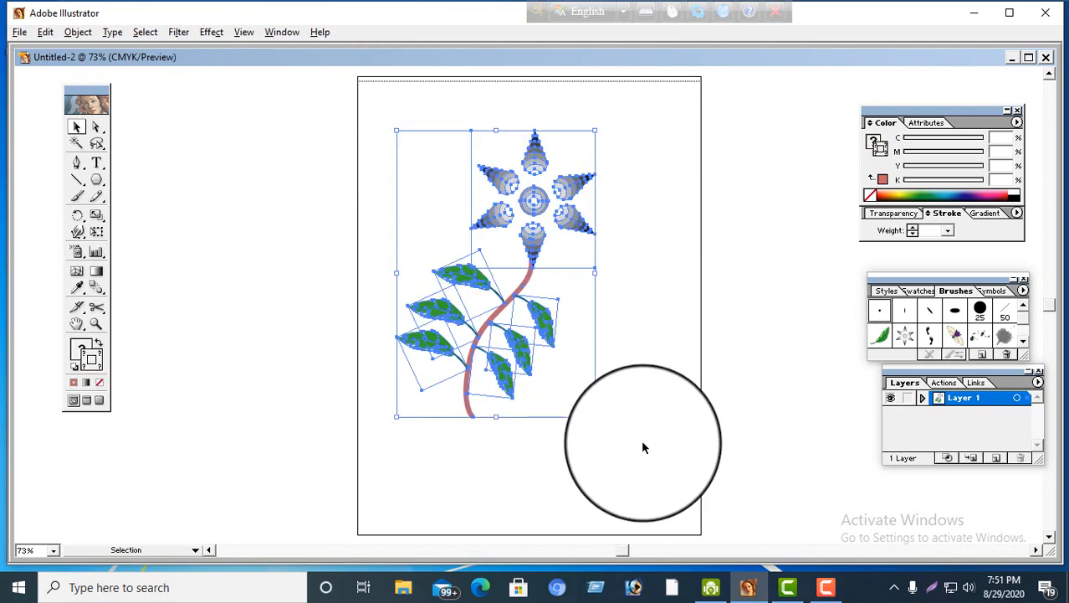
left_click(673, 413)
left_click_drag(375, 112, 634, 368)
left_click(655, 357)
left_click_drag(414, 131, 639, 393)
left_click(682, 328)
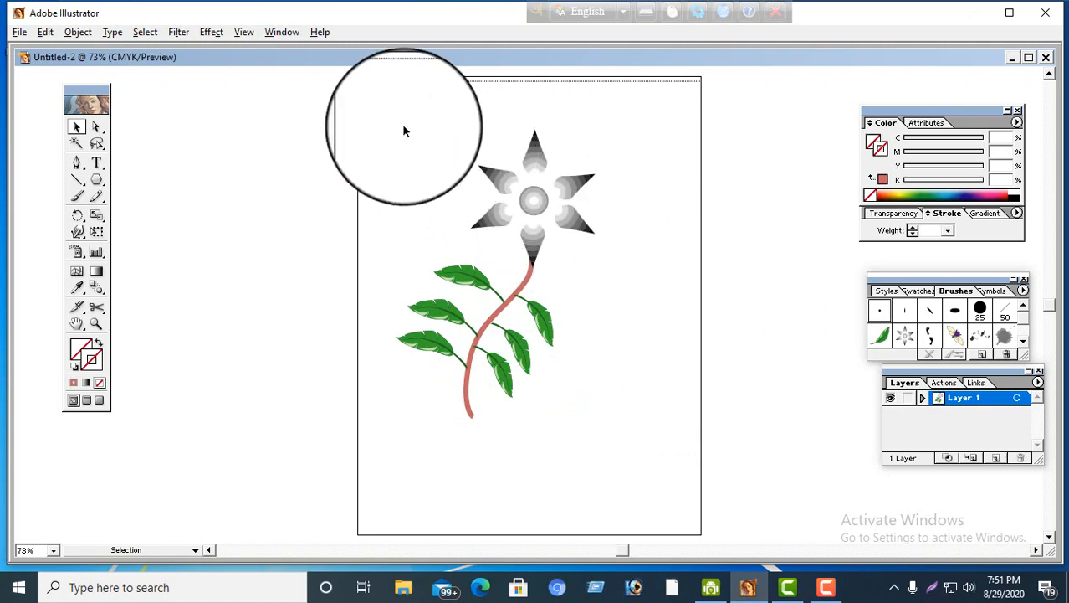
left_click_drag(396, 118, 640, 387)
left_click(638, 269)
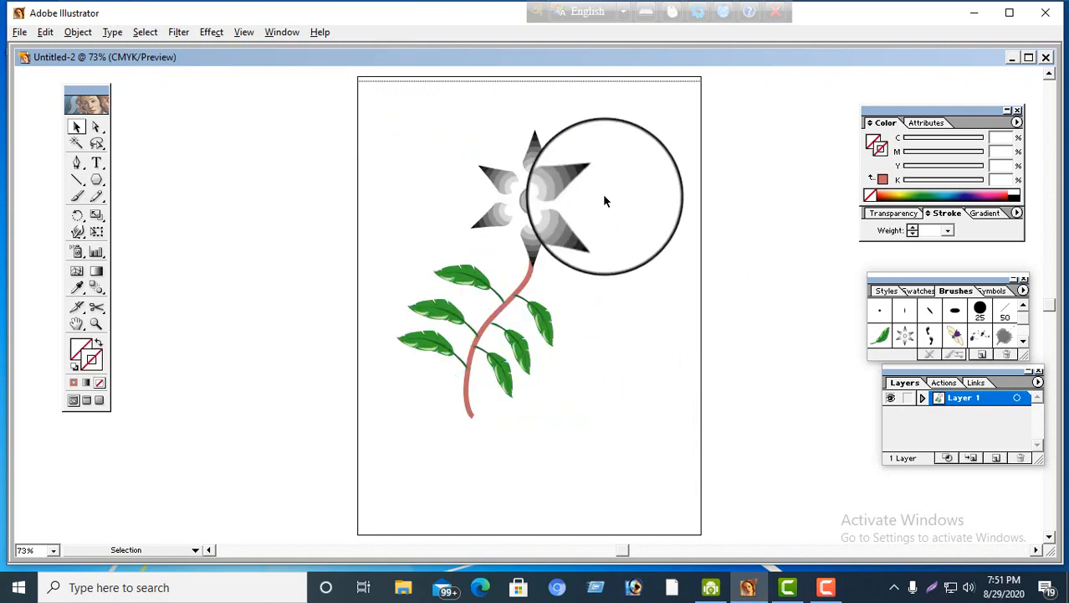
left_click_drag(399, 127, 652, 306)
left_click(649, 300)
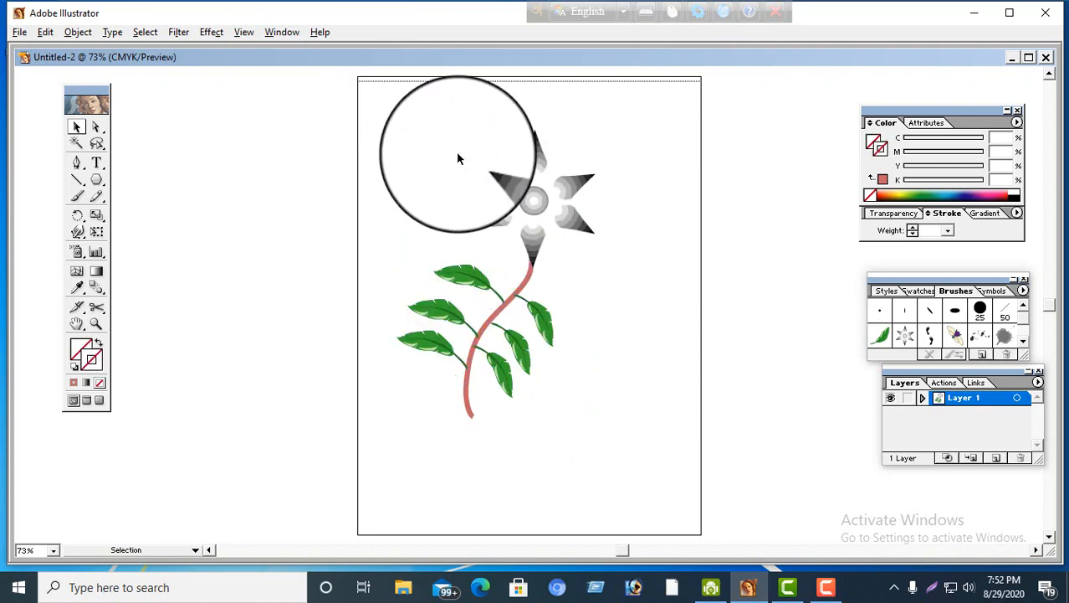
left_click_drag(384, 132, 615, 311)
left_click(661, 347)
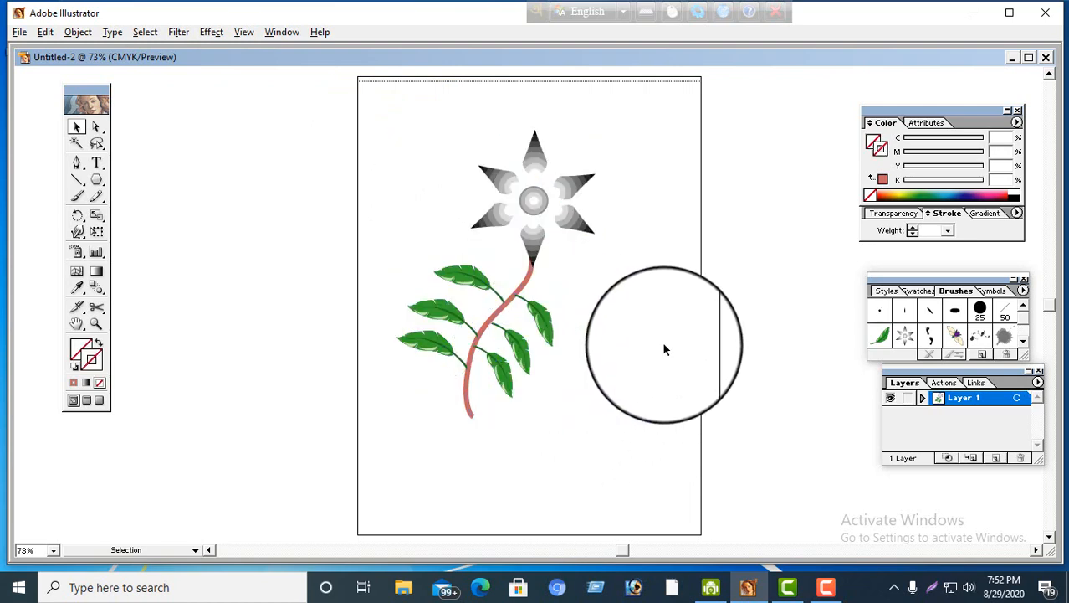
left_click_drag(372, 121, 636, 435)
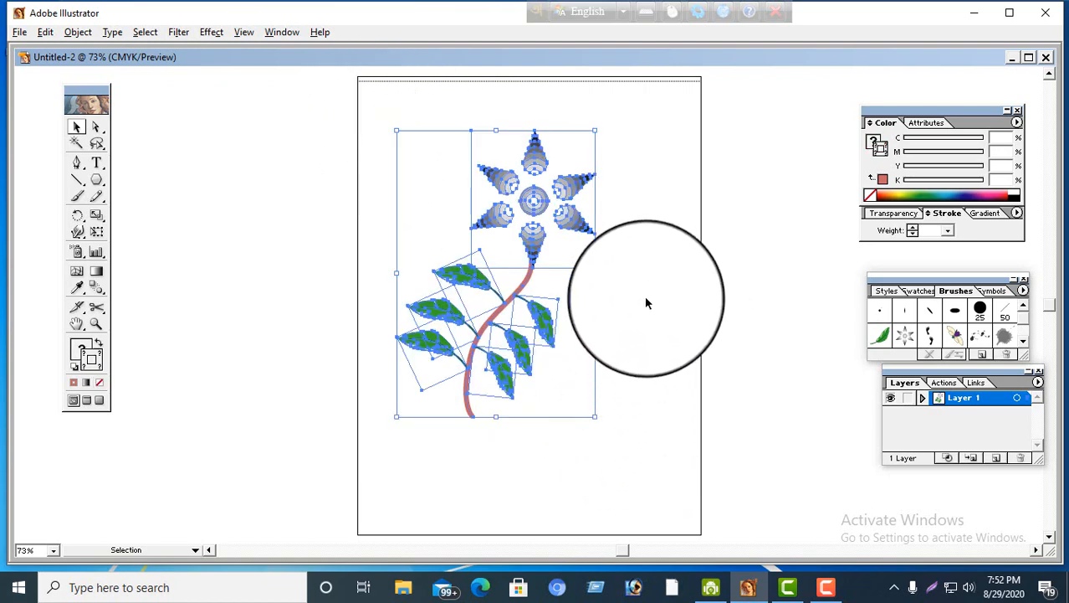
left_click(645, 296)
left_click_drag(445, 186, 628, 414)
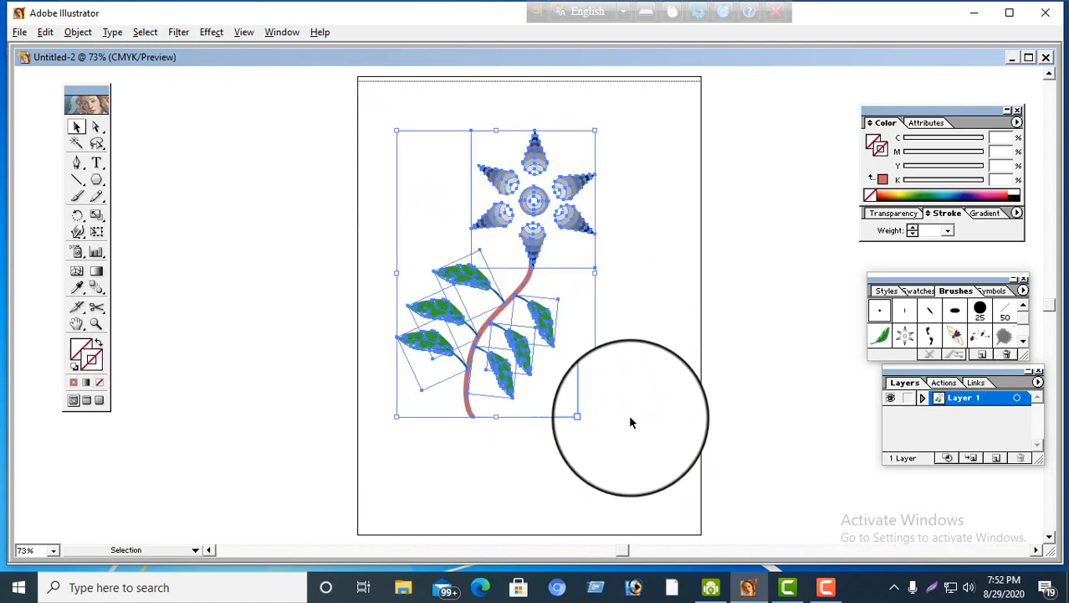
left_click(651, 271)
left_click_drag(407, 149, 634, 311)
left_click(632, 312)
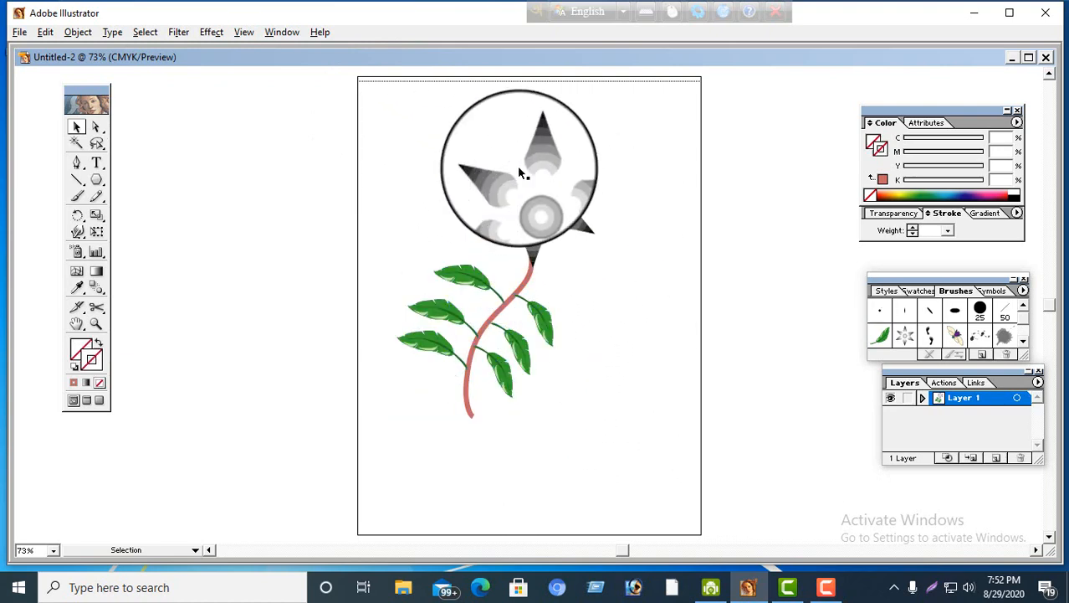
left_click_drag(410, 125, 630, 308)
left_click(629, 308)
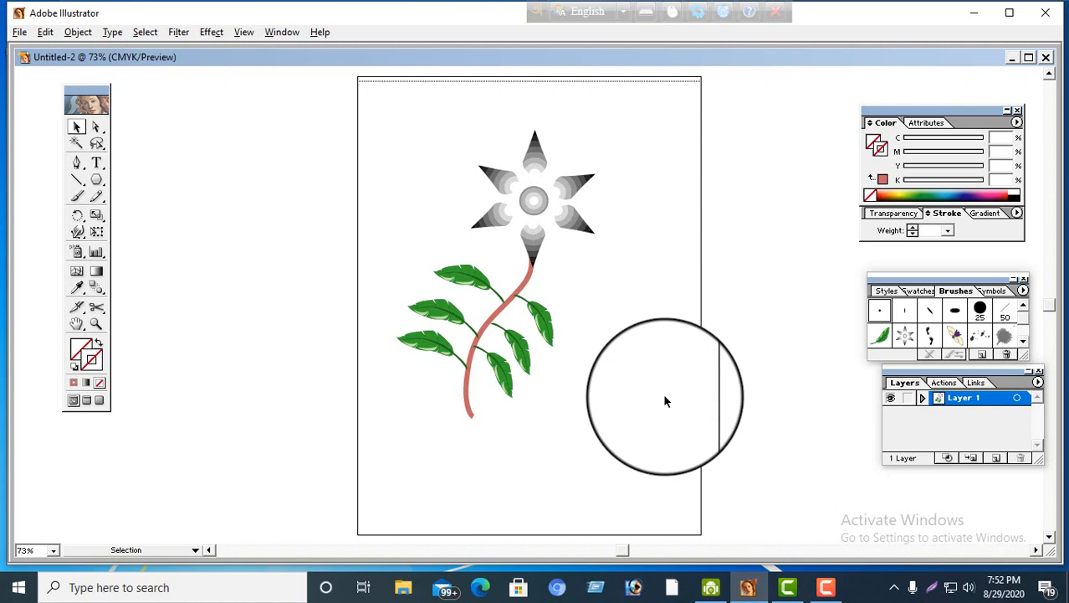
Select the flower head, stem and all leaves again and combine them into one group
left_click(554, 194)
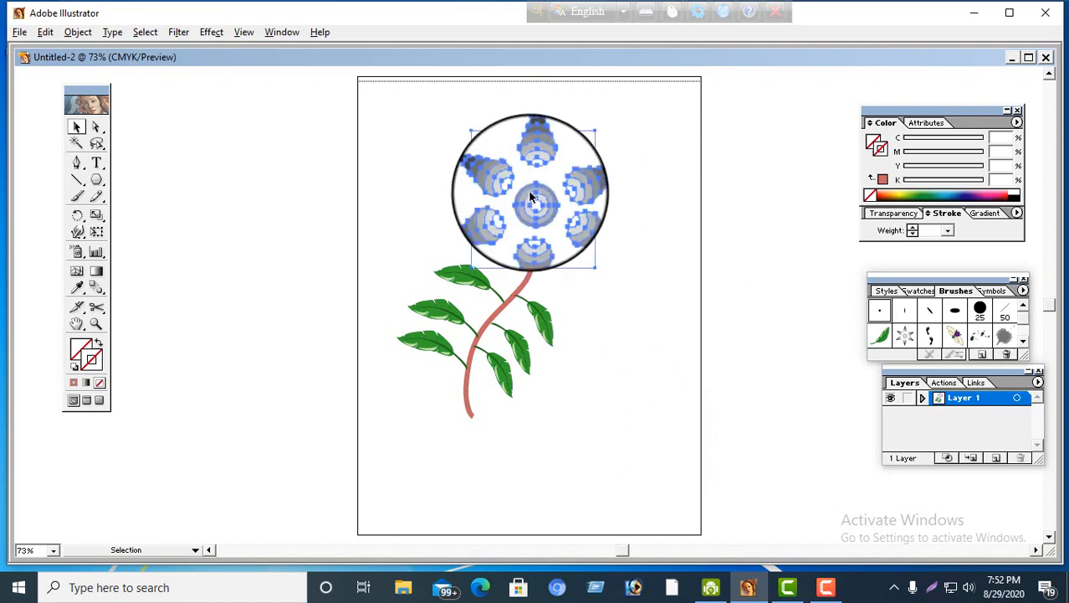
left_click_drag(406, 128, 585, 454)
left_click(71, 34)
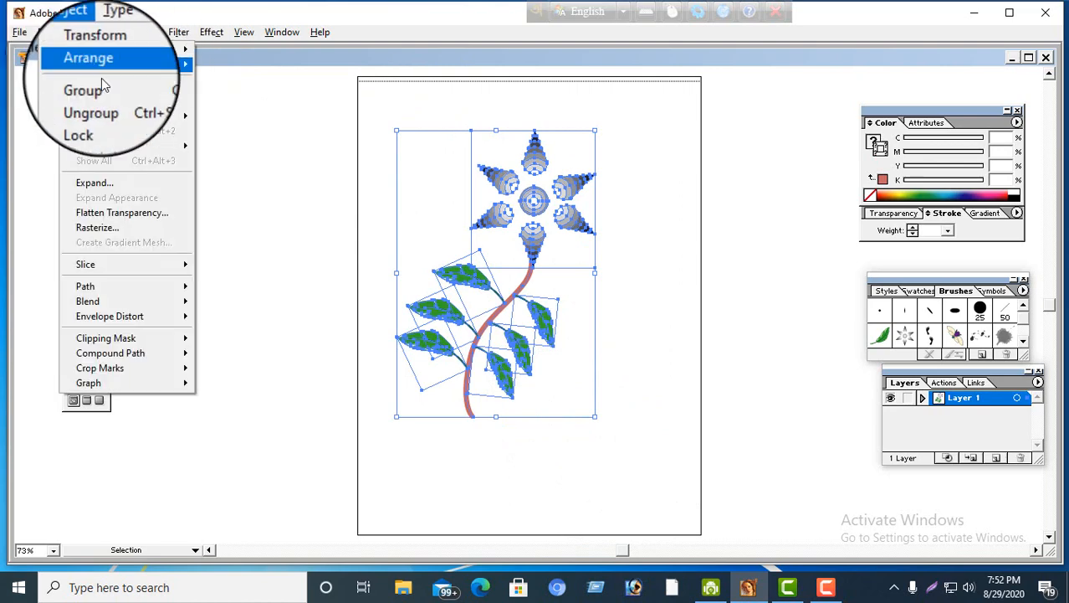
left_click(84, 86)
Move the regrouped plant slightly up and to the left on the page, and deselect it
left_click(528, 182)
mouse_move(537, 215)
left_mouse_down()
mouse_move(503, 199)
mouse_move(482, 219)
mouse_move(527, 221)
left_mouse_up()
left_click(586, 275)
left_click(594, 279)
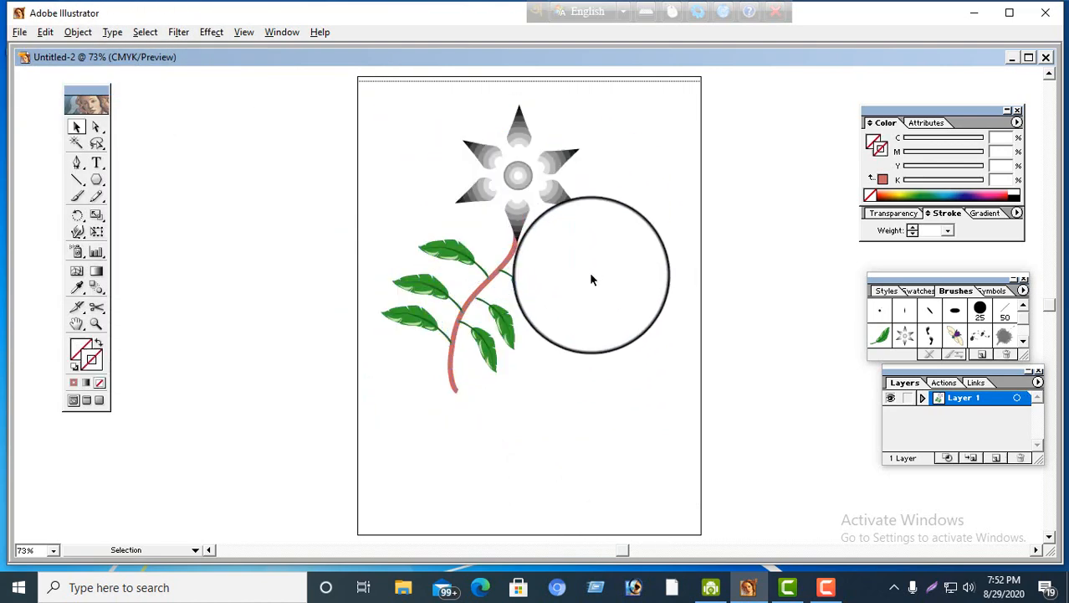
Move the grouped plant down and slightly to the right on the page, then deselect it
left_click_drag(516, 180, 548, 234)
left_click(631, 321)
left_click(627, 264)
left_click(518, 181)
left_click(666, 255)
left_click(650, 289)
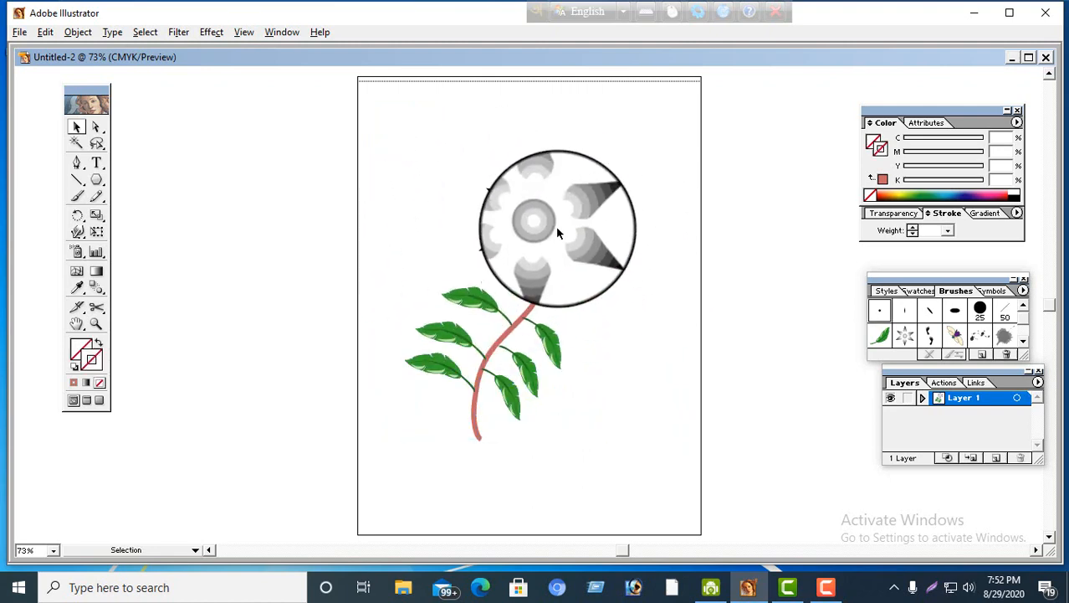
left_click_drag(591, 375, 594, 371)
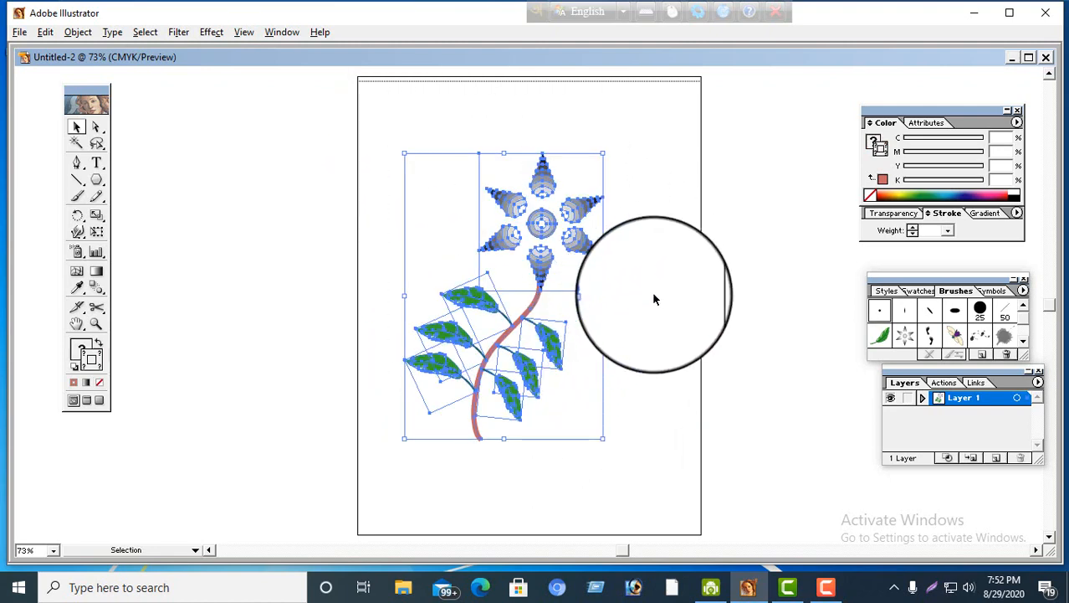
left_click(649, 287)
Move the grouped plant slightly up and to the left as one unit, then clear the selection
left_click_drag(539, 227, 533, 204)
left_click(586, 246)
left_click(503, 195)
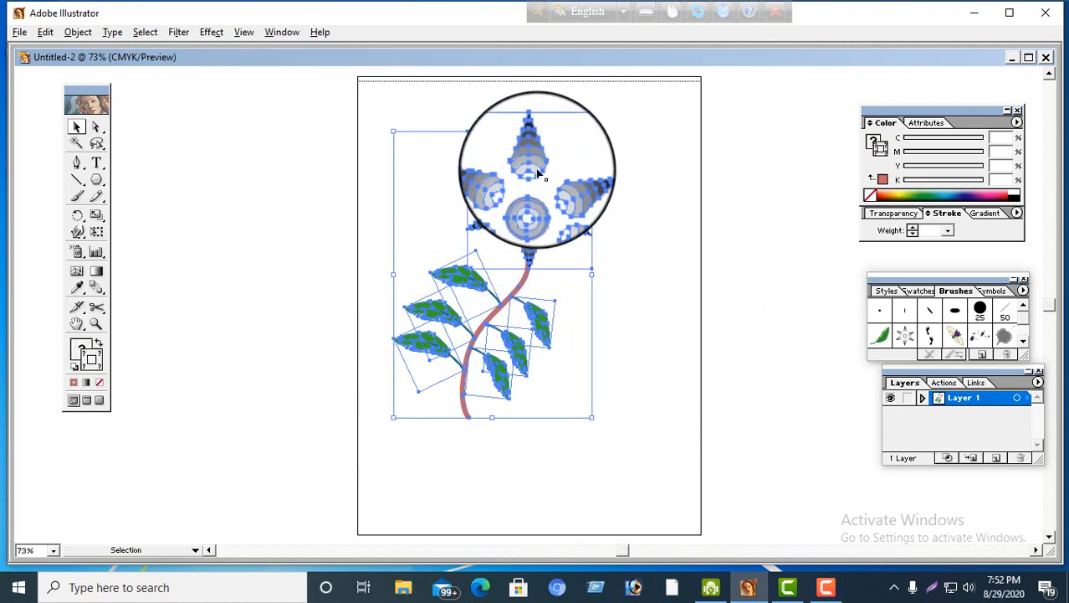
left_click(641, 222)
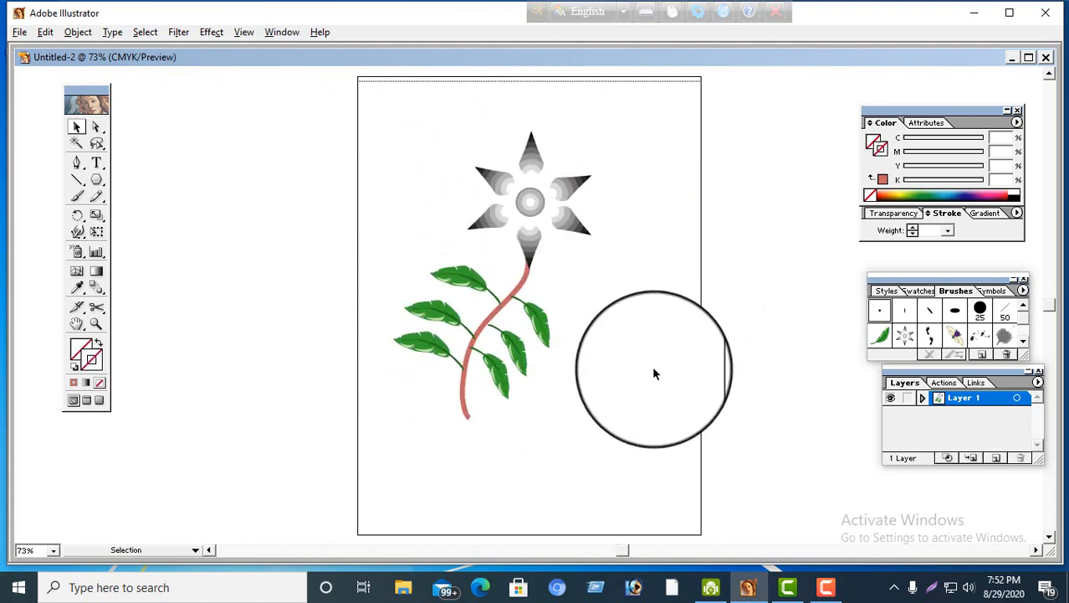
left_click(548, 178)
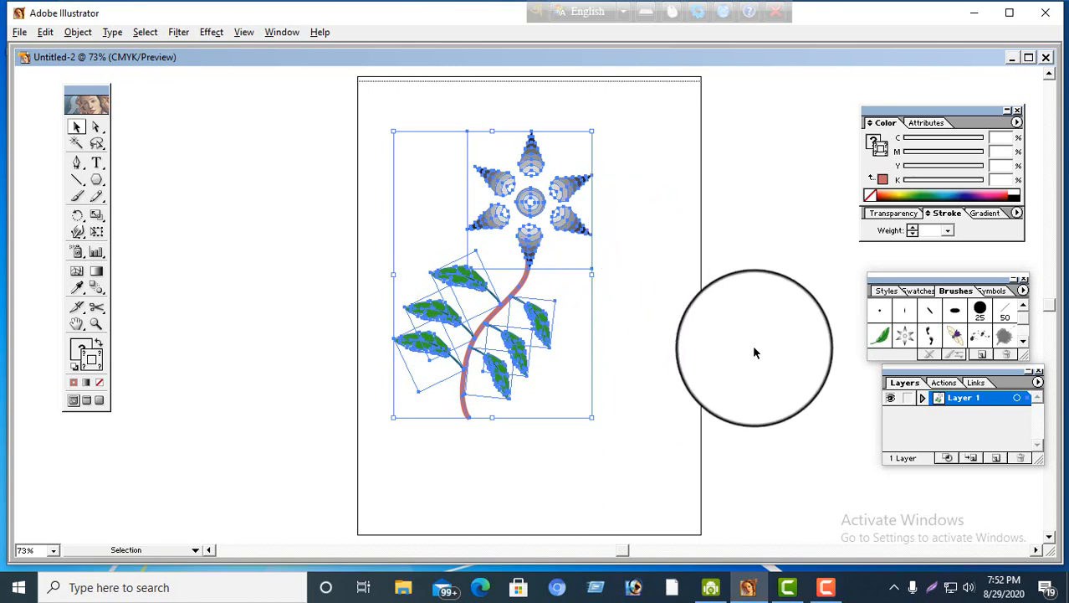
left_click(620, 170)
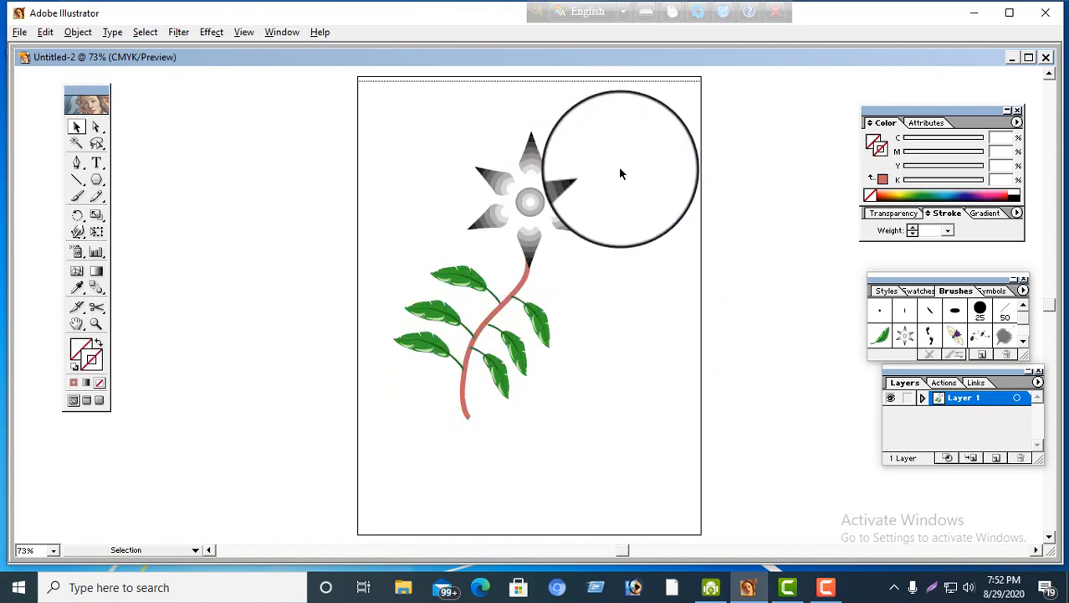
Select the whole grouped plant and lock the selection
left_click(530, 197)
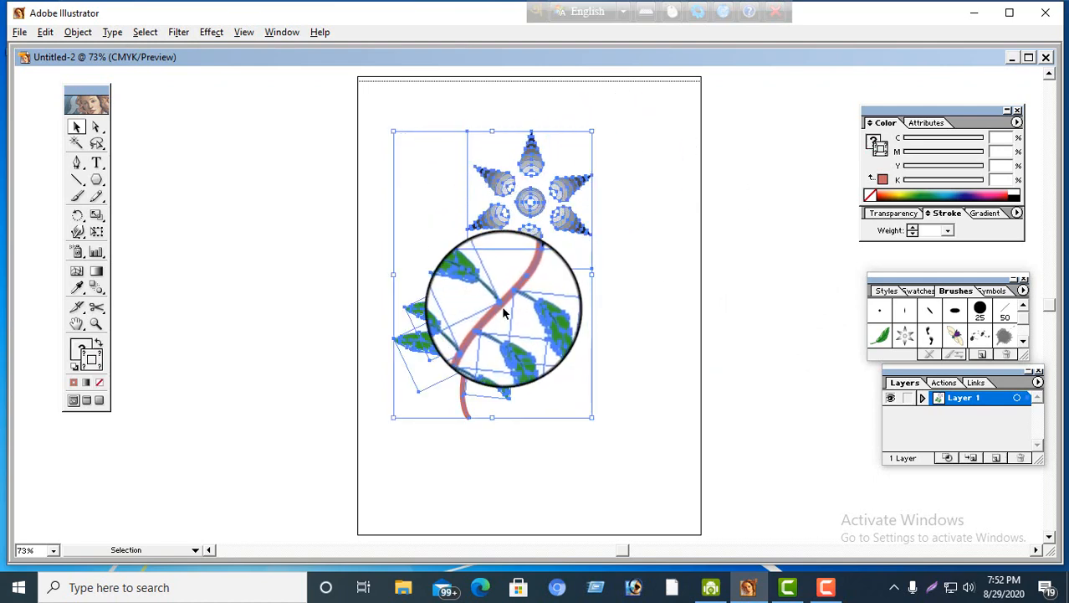
left_click(78, 32)
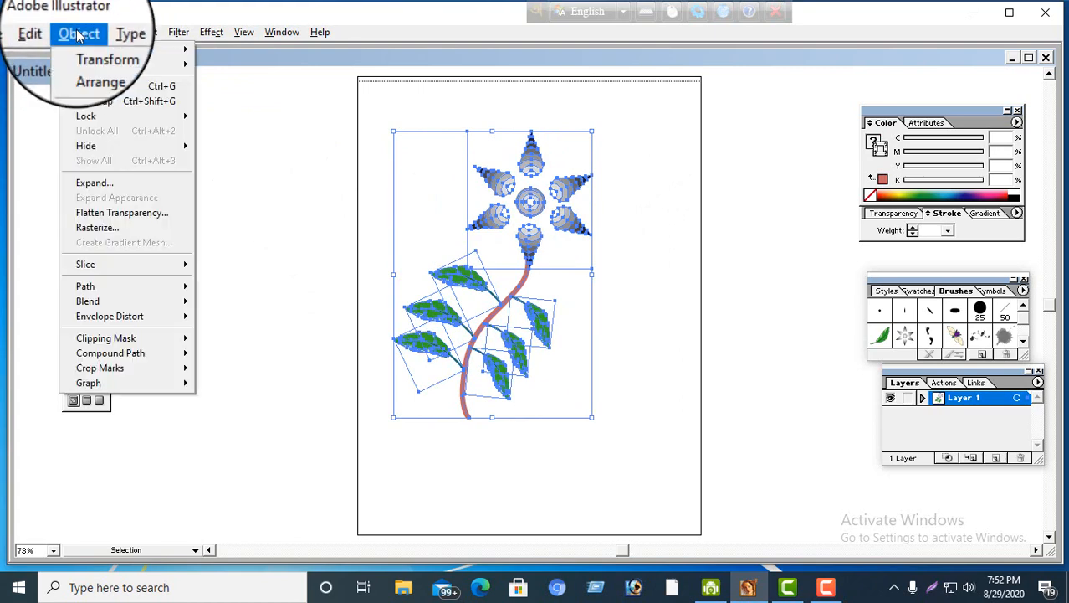
mouse_move(88, 120)
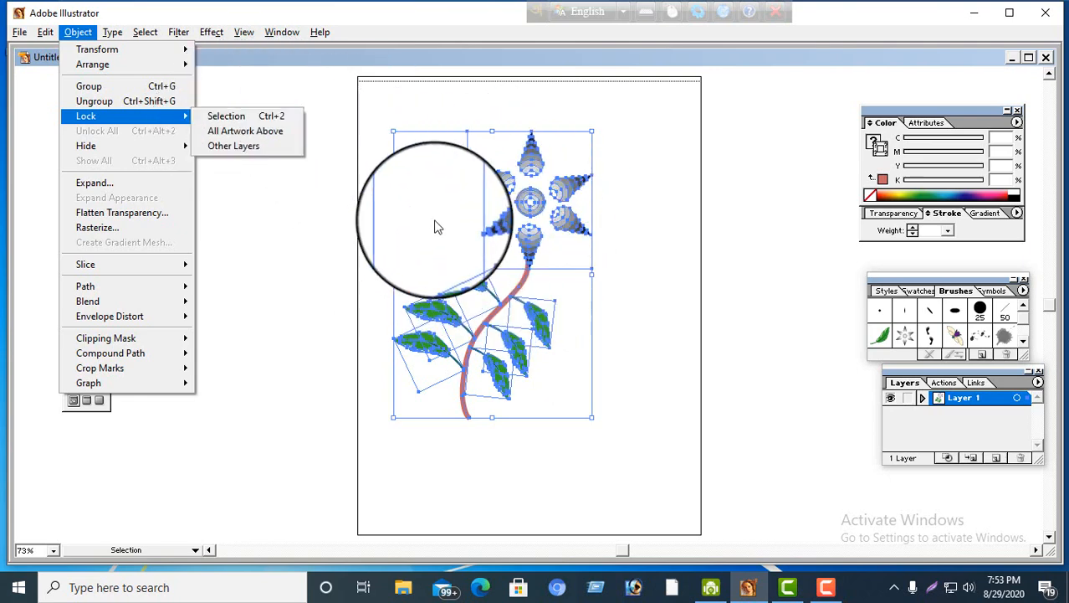
left_click(231, 119)
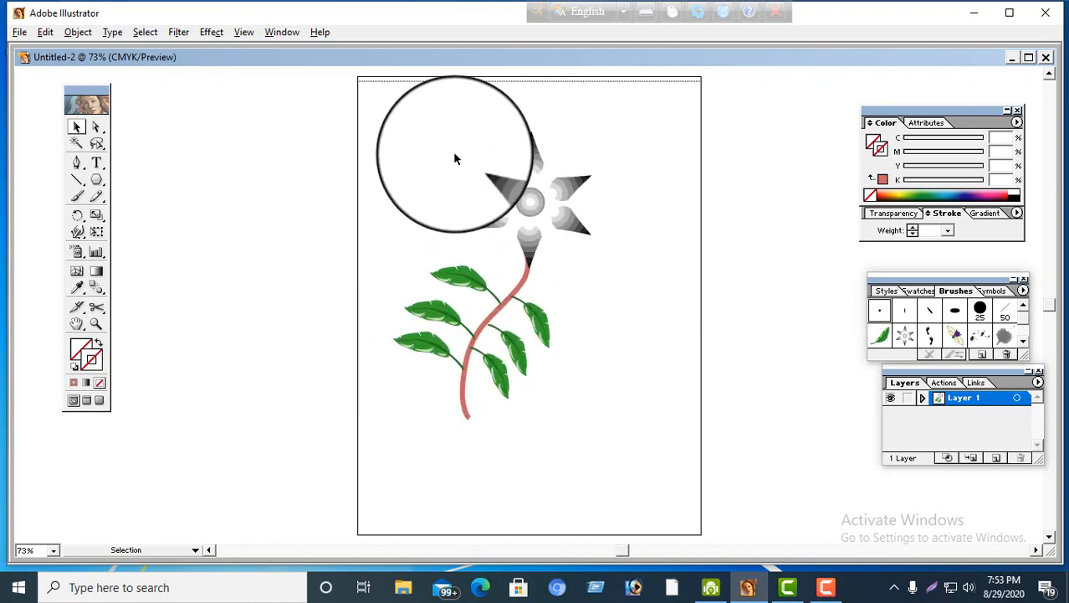
Test whether the locked flower can be selected, then unlock all artwork and clear the selection
right_click(538, 205)
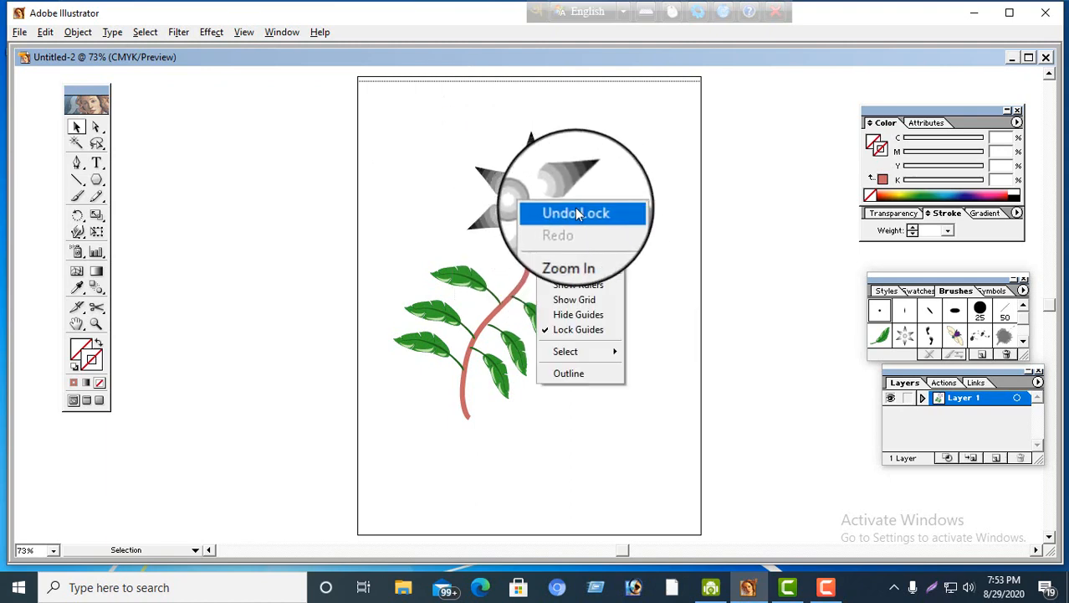
left_click(533, 171)
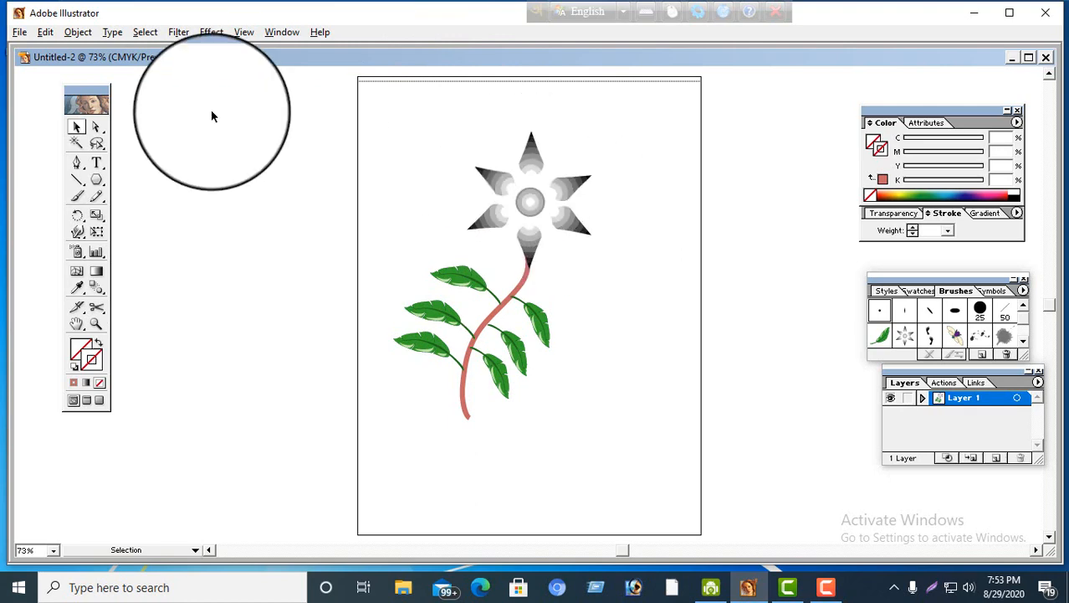
left_click(87, 32)
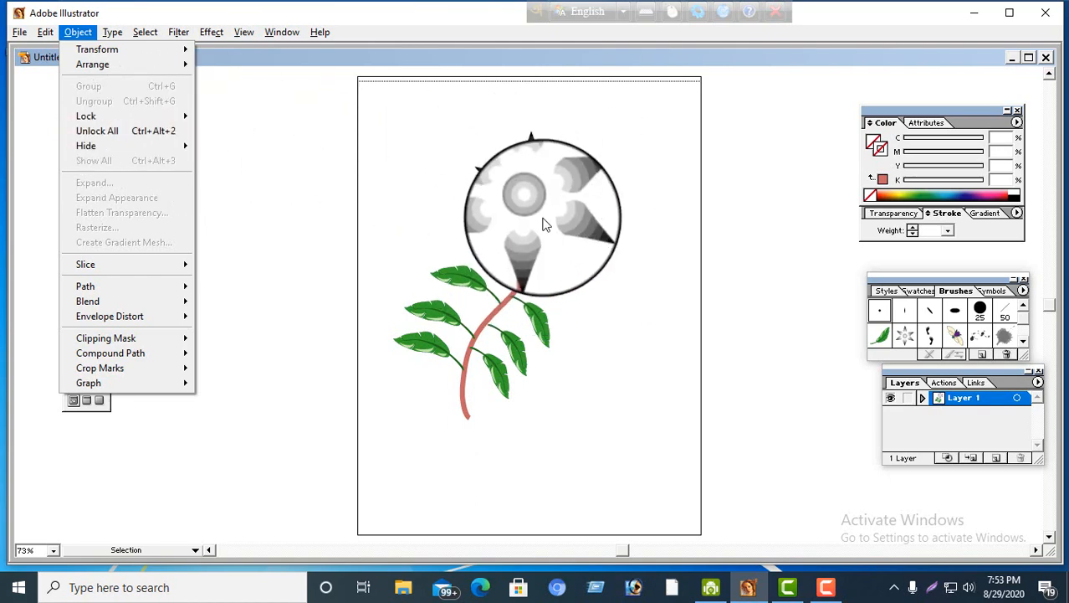
left_click(161, 130)
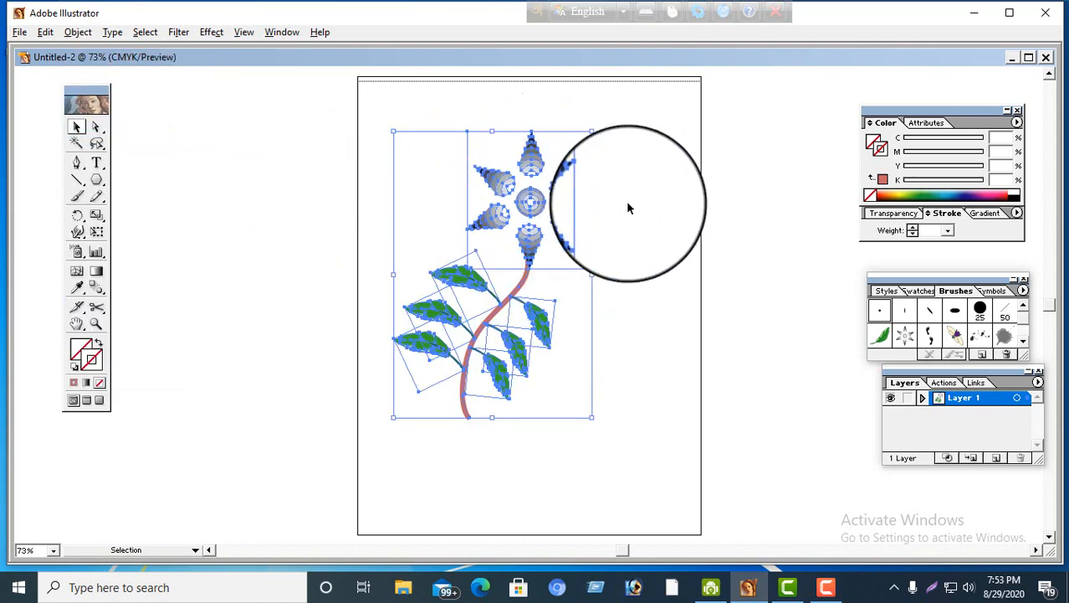
left_click(651, 200)
Select all the unlocked artwork, deselect it, then select and deselect the plant group once more
key("ctrl+a")
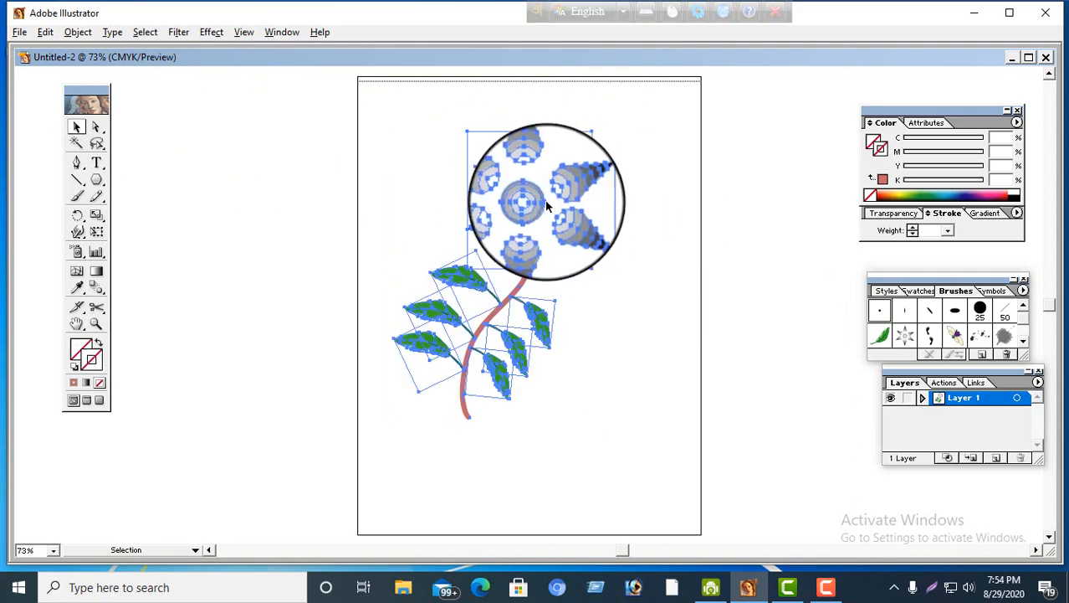
left_click(644, 189)
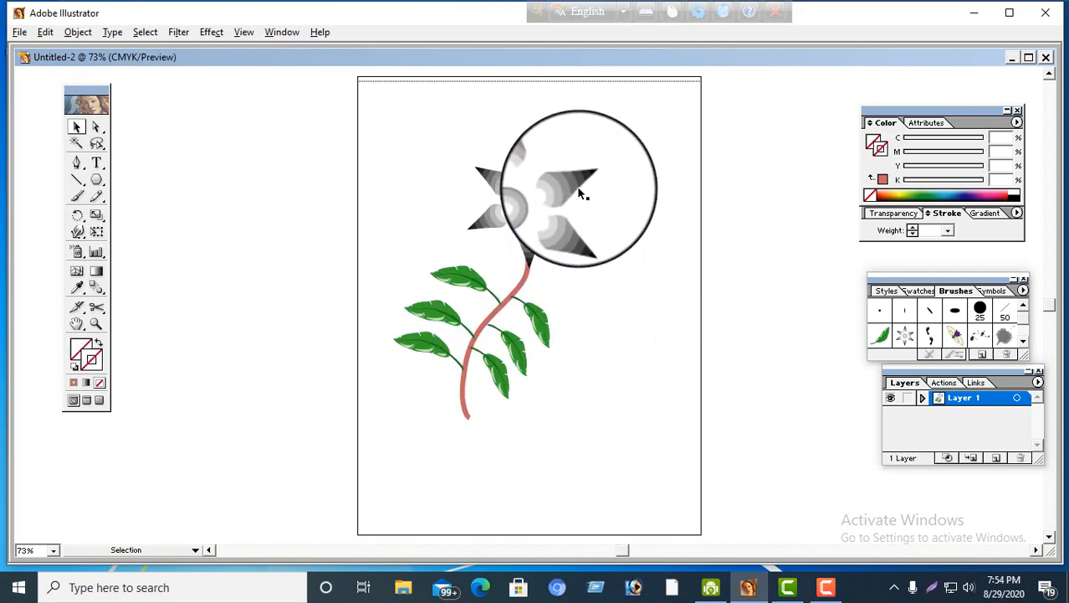
left_click(533, 200)
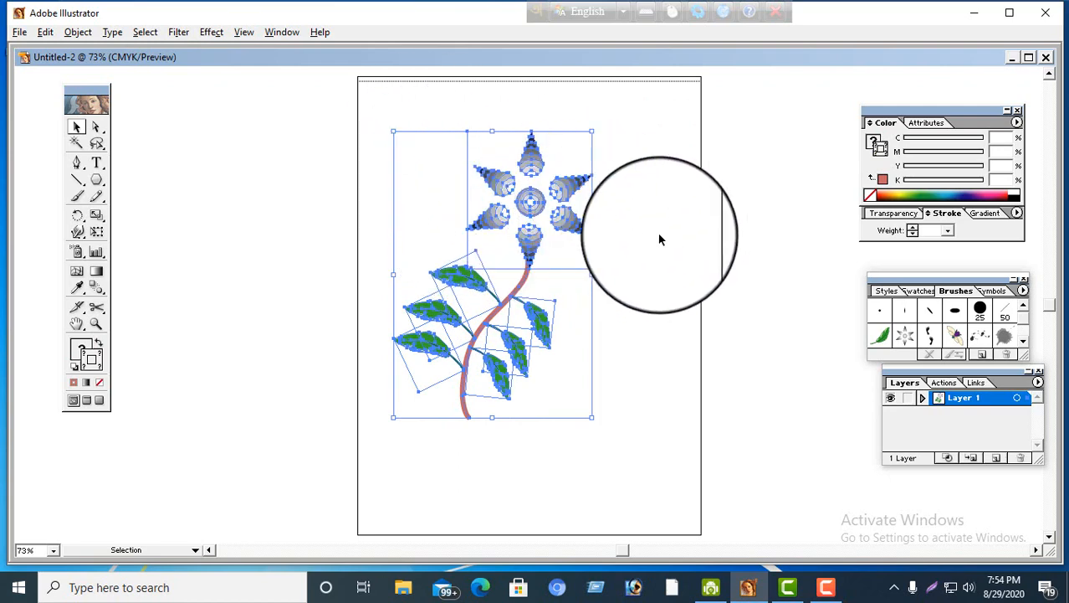
left_click(658, 233)
Select the plant group twice, check the context options it offers each time, and deselect it
left_click(519, 205)
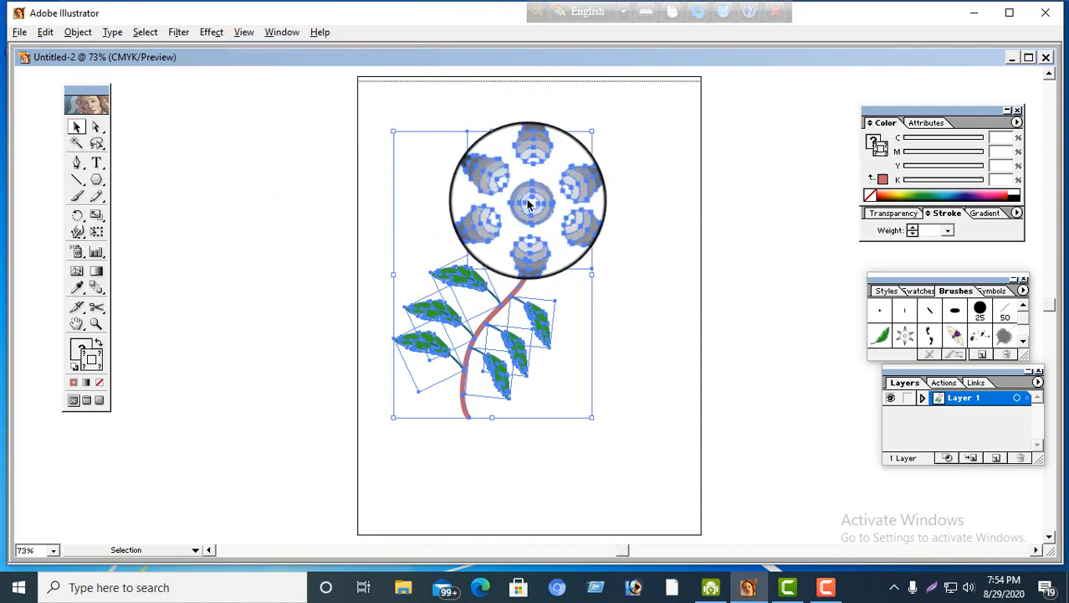
right_click(529, 201)
left_click(635, 148)
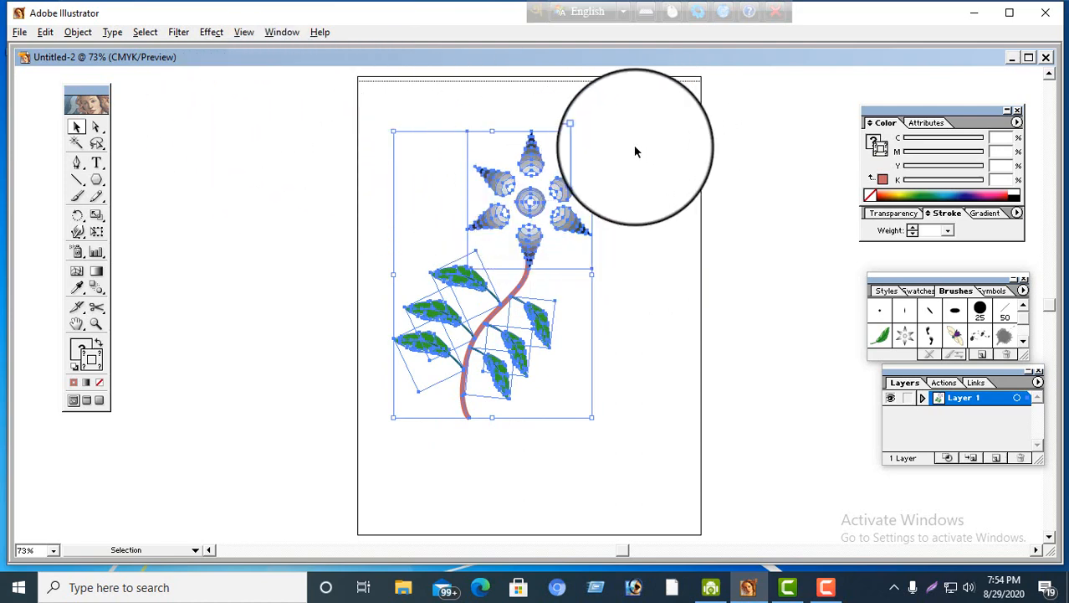
left_click(635, 151)
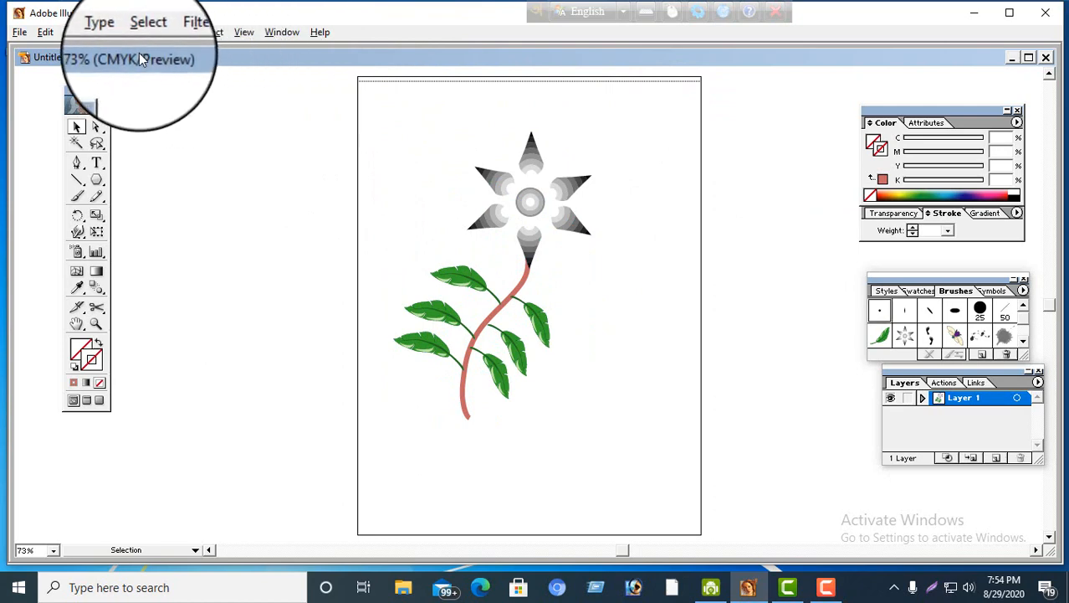
left_click(529, 207)
right_click(529, 207)
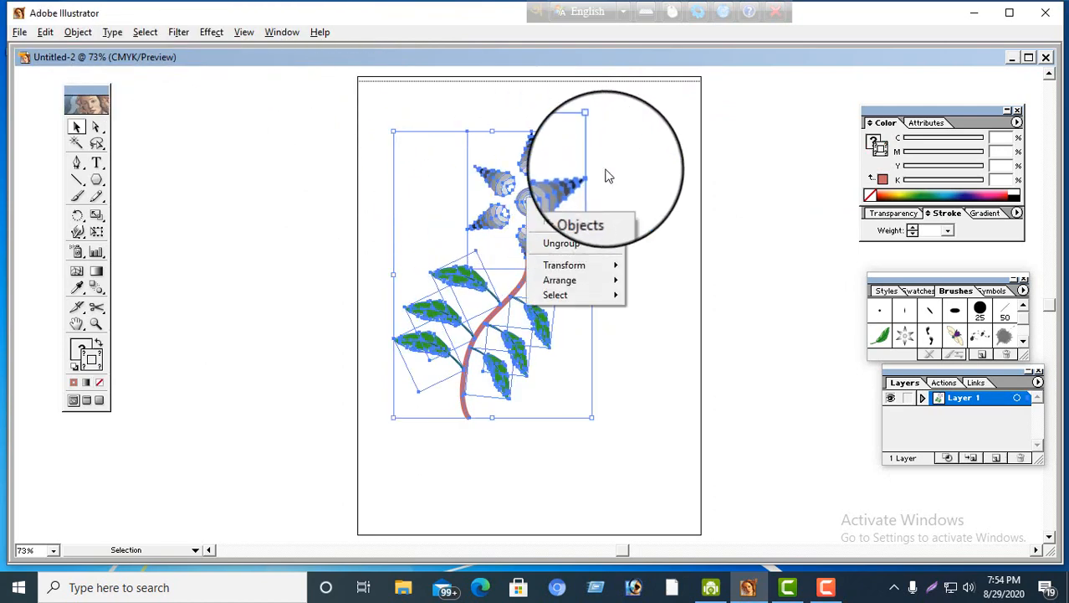
left_click(632, 157)
left_click(633, 157)
Select the grouped flower, stem and leaves again and lock the selection
left_click(78, 32)
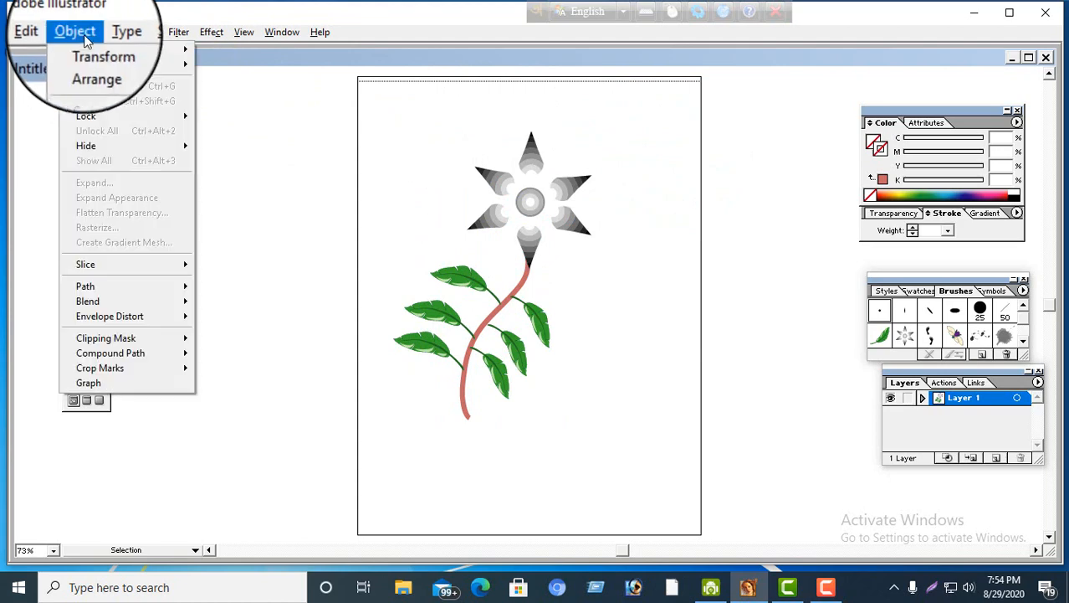
mouse_move(86, 115)
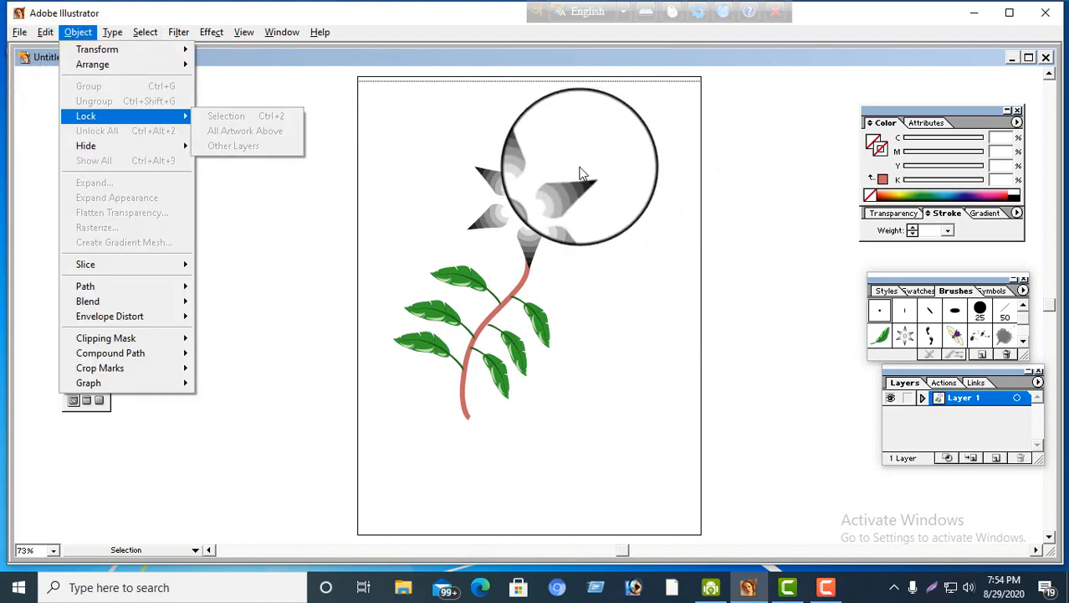
left_click(583, 173)
left_click(516, 202)
left_click(78, 31)
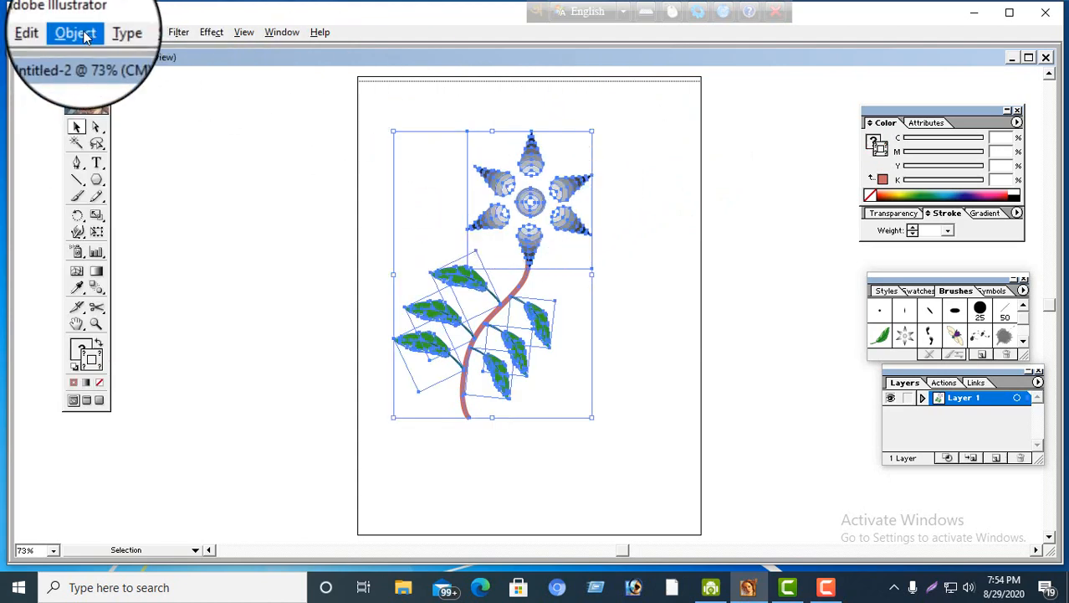
mouse_move(105, 117)
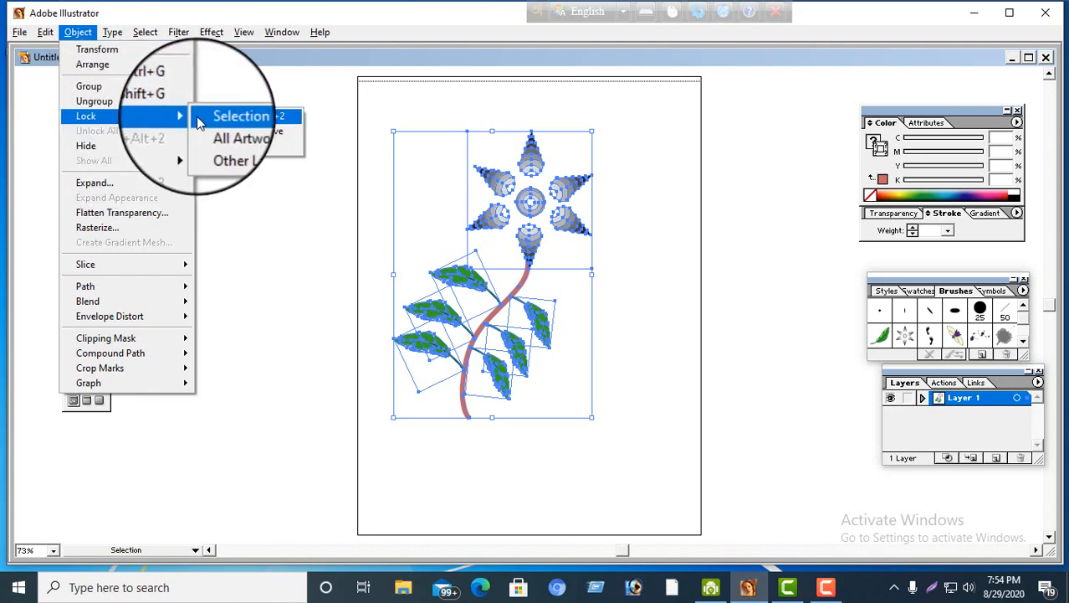
left_click(241, 117)
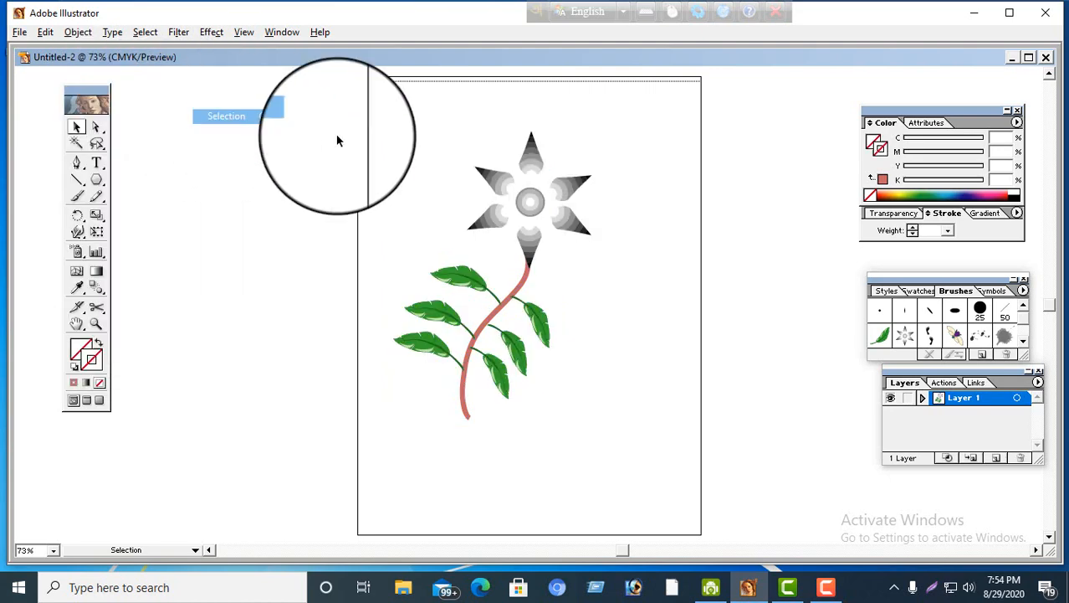
Check the context options available on the locked flower head
right_click(525, 207)
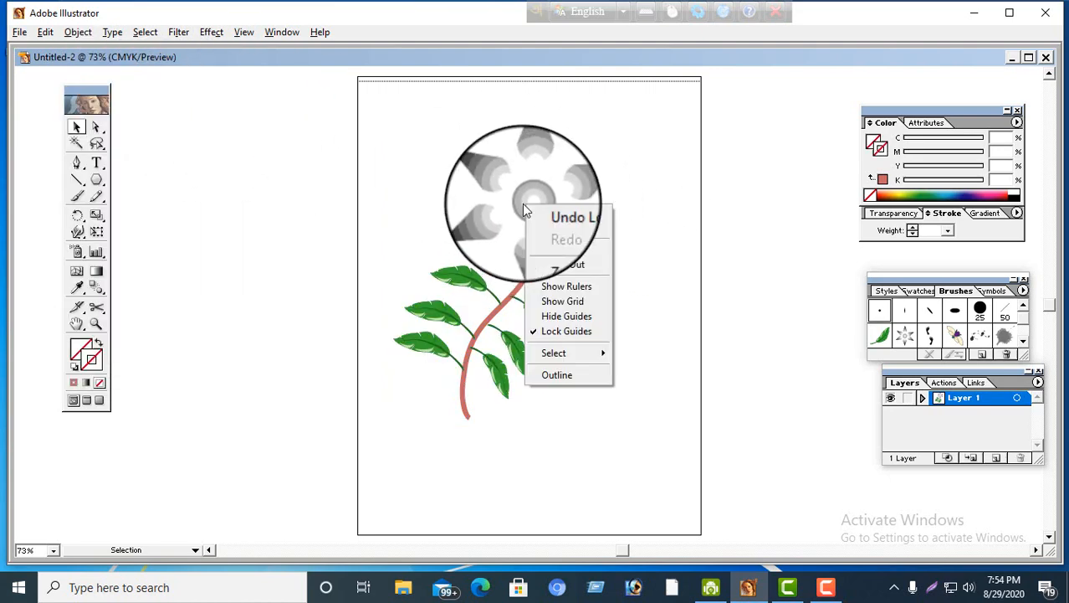
left_click(584, 215)
left_click(586, 170)
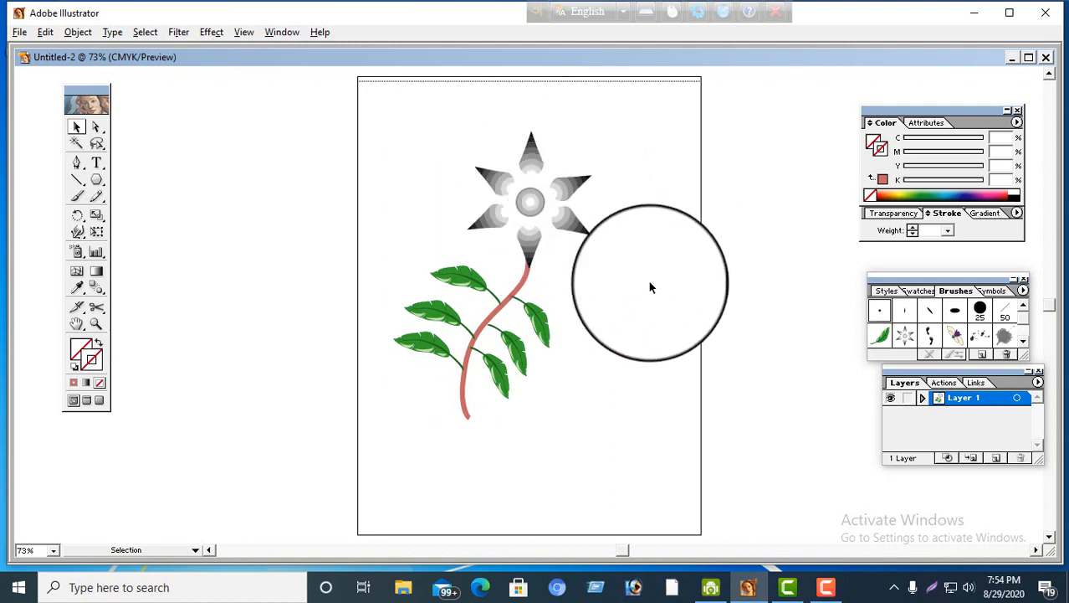